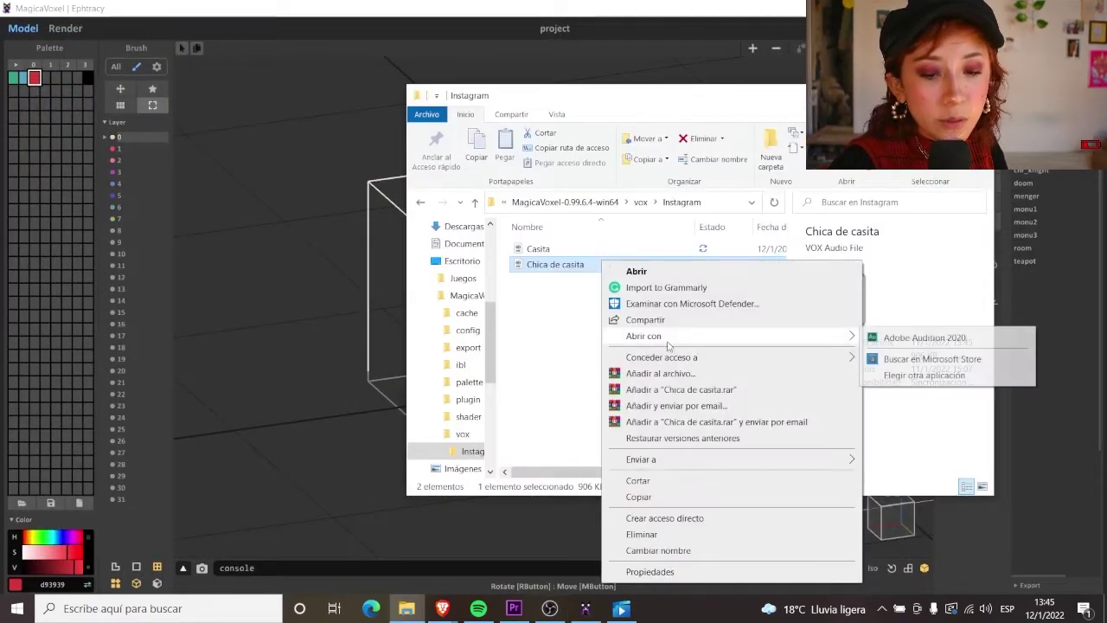
Step: Open the Chica de casita model in MagicaVoxel, then orbit, zoom and pan to inspect it
left_click(921, 376)
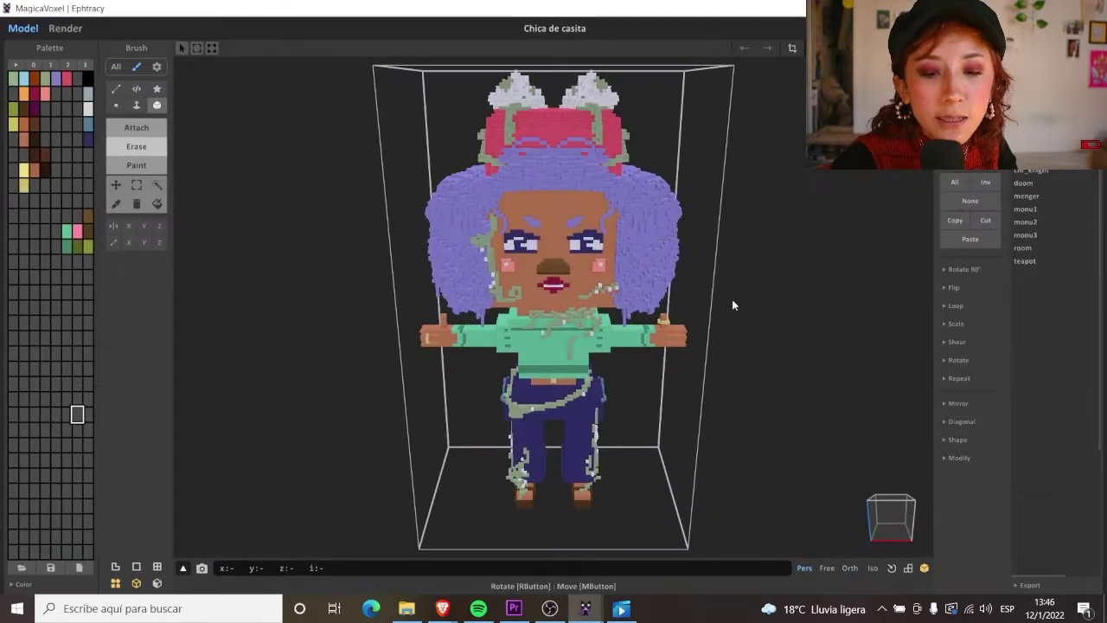
mouse_move(731, 299)
right_mouse_down()
mouse_move(663, 316)
mouse_move(664, 361)
mouse_move(630, 407)
mouse_move(686, 375)
mouse_move(756, 371)
mouse_move(632, 380)
right_mouse_up()
scroll(631, 374, "up", 1)
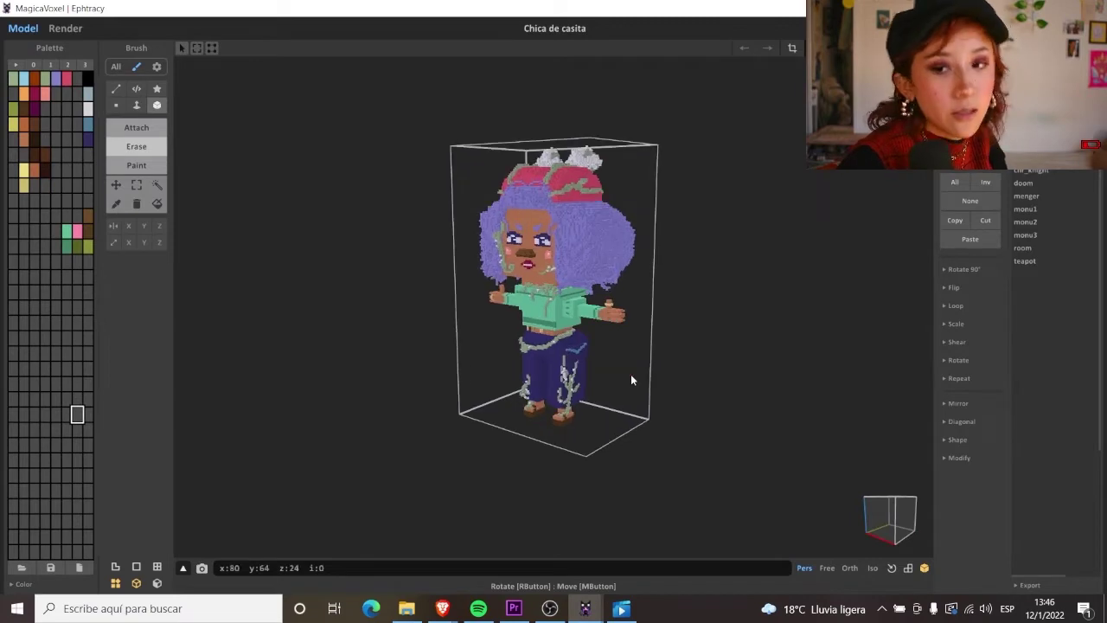
scroll(631, 374, "up", 1)
scroll(640, 380, "up", 2)
scroll(646, 395, "down", 2)
middle_click_drag(690, 412, 636, 395)
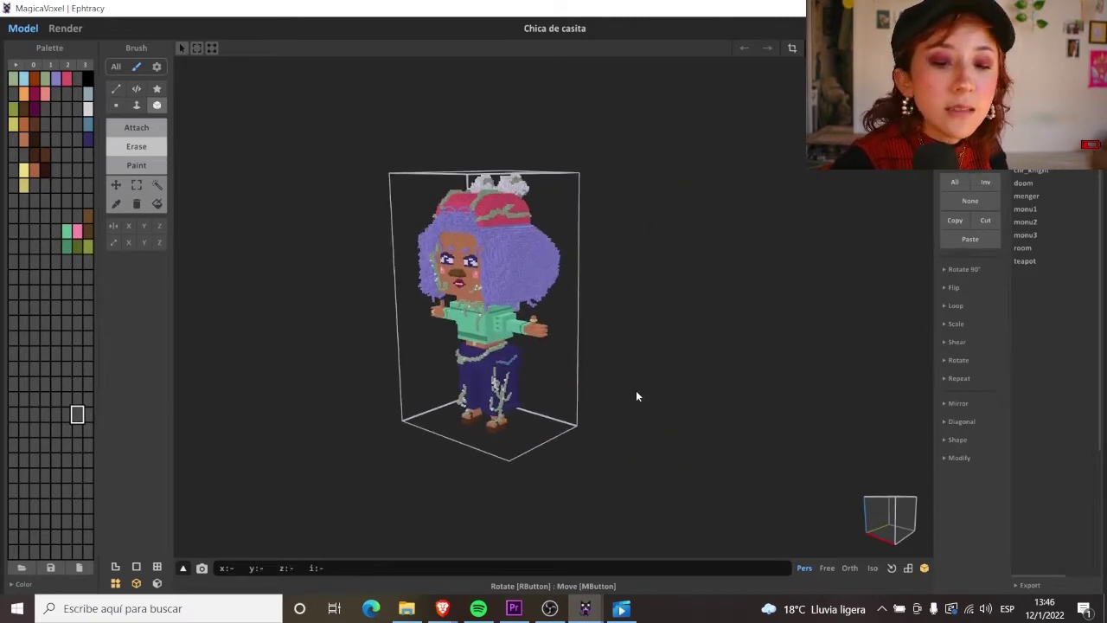
scroll(620, 399, "up", 1)
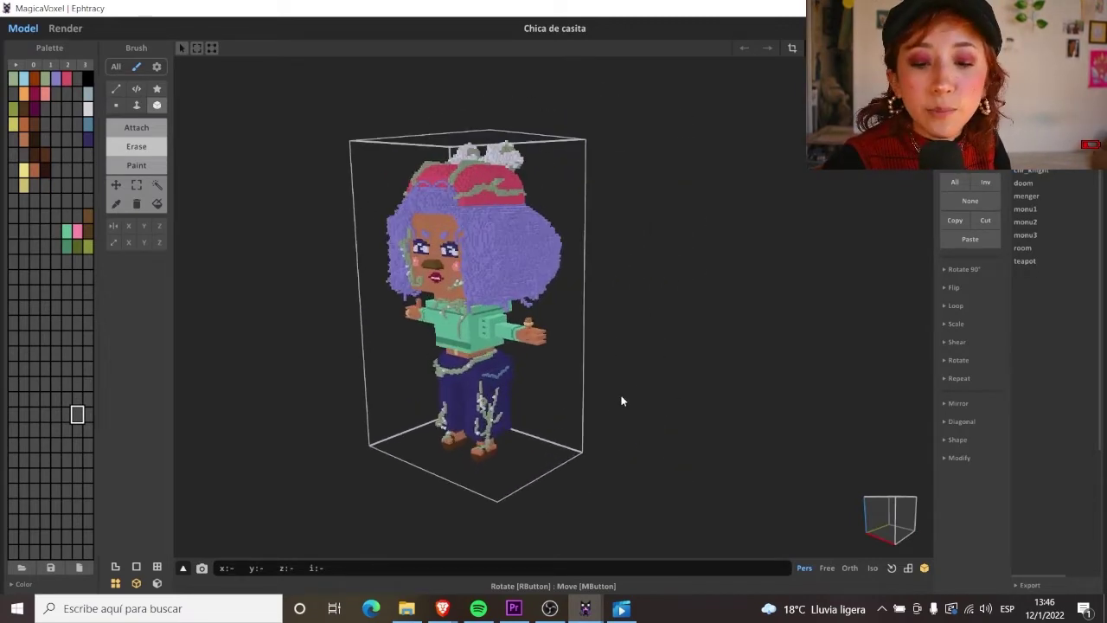
scroll(653, 384, "up", 2)
scroll(653, 384, "down", 1)
scroll(652, 384, "down", 1)
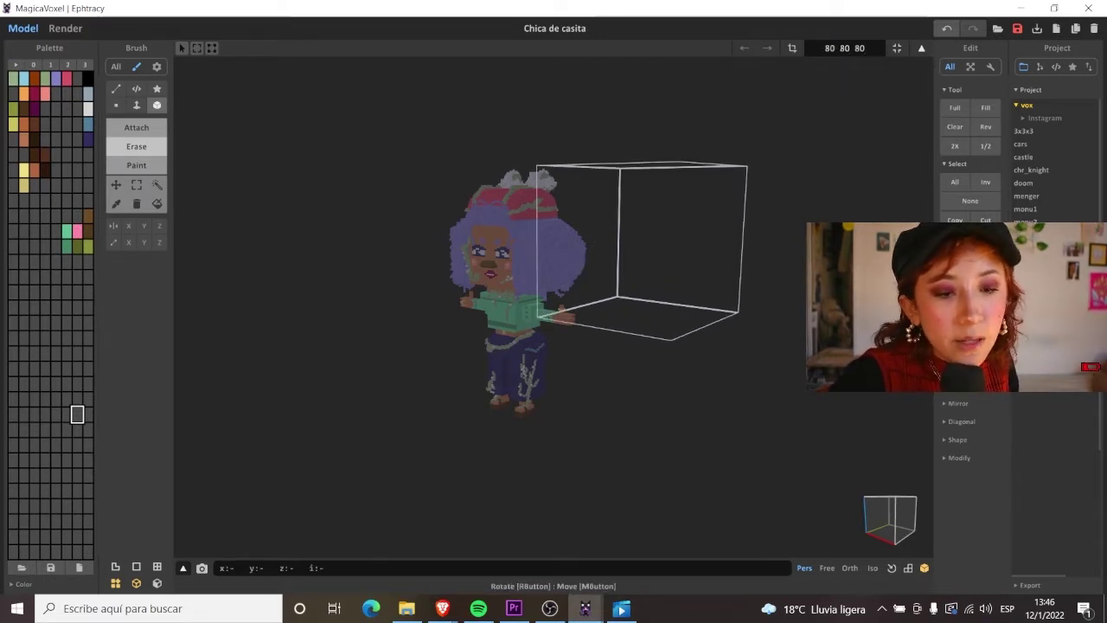
Step: In world mode, duplicate the orange box model below the original
right_click_drag(802, 285, 697, 312)
key("Tab")
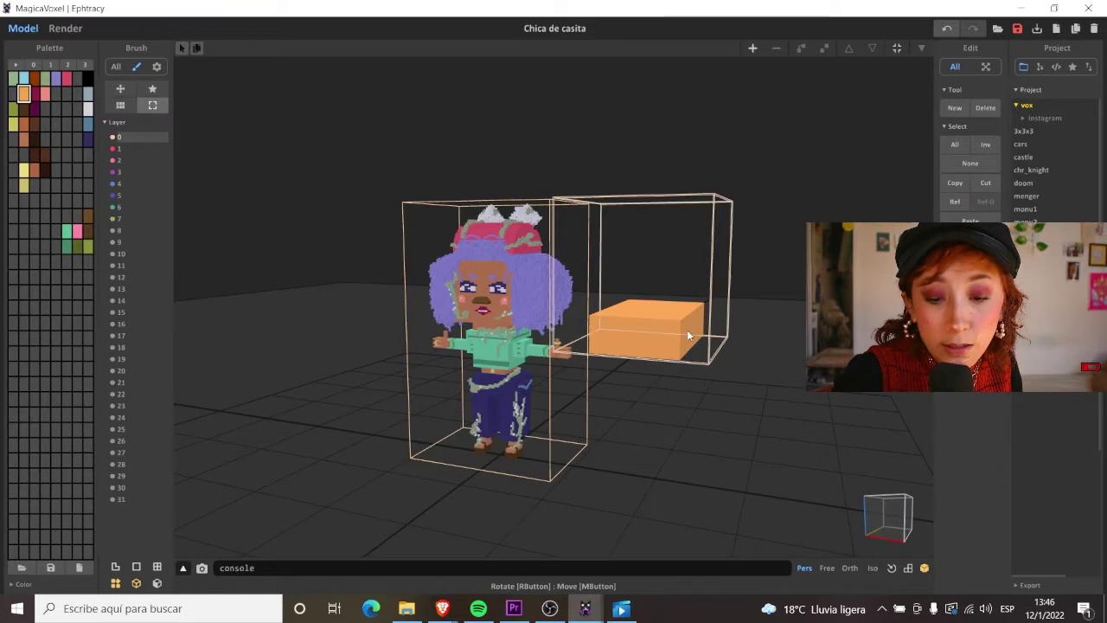
left_click(686, 329)
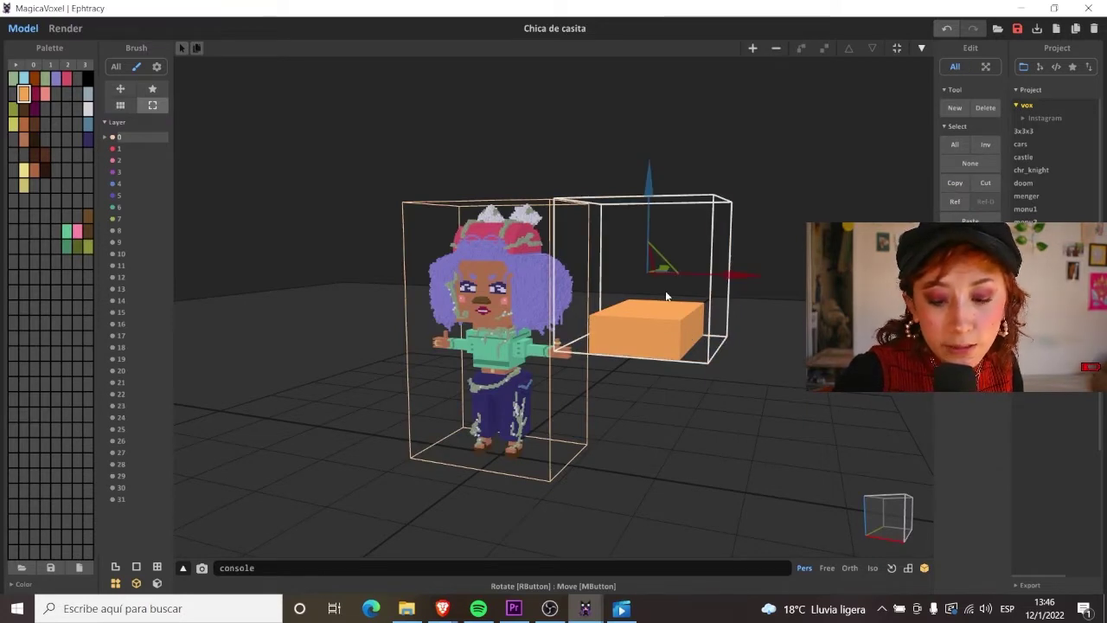
left_click_drag(666, 297, 656, 305)
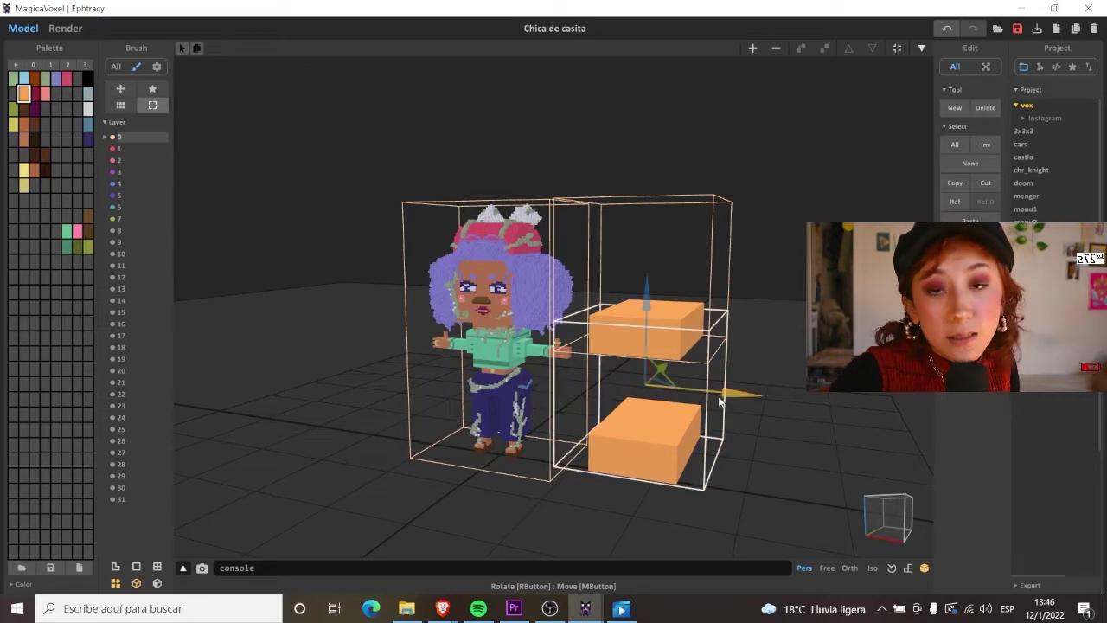
mouse_move(719, 400)
right_mouse_down()
mouse_move(753, 383)
mouse_move(847, 441)
mouse_move(817, 457)
right_mouse_up()
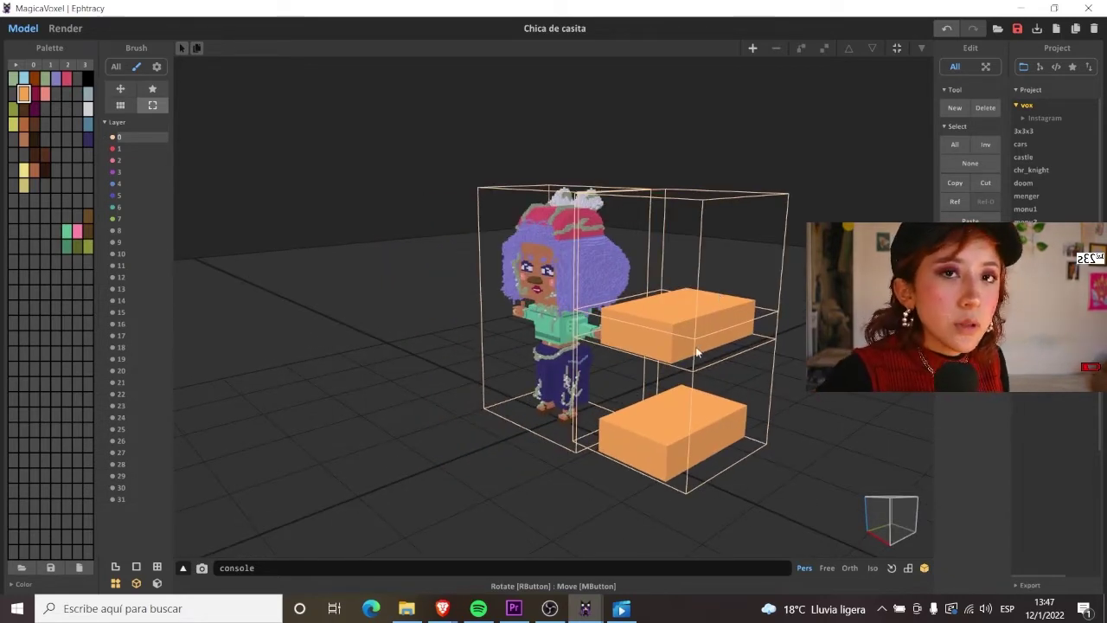
right_click_drag(697, 353, 730, 335)
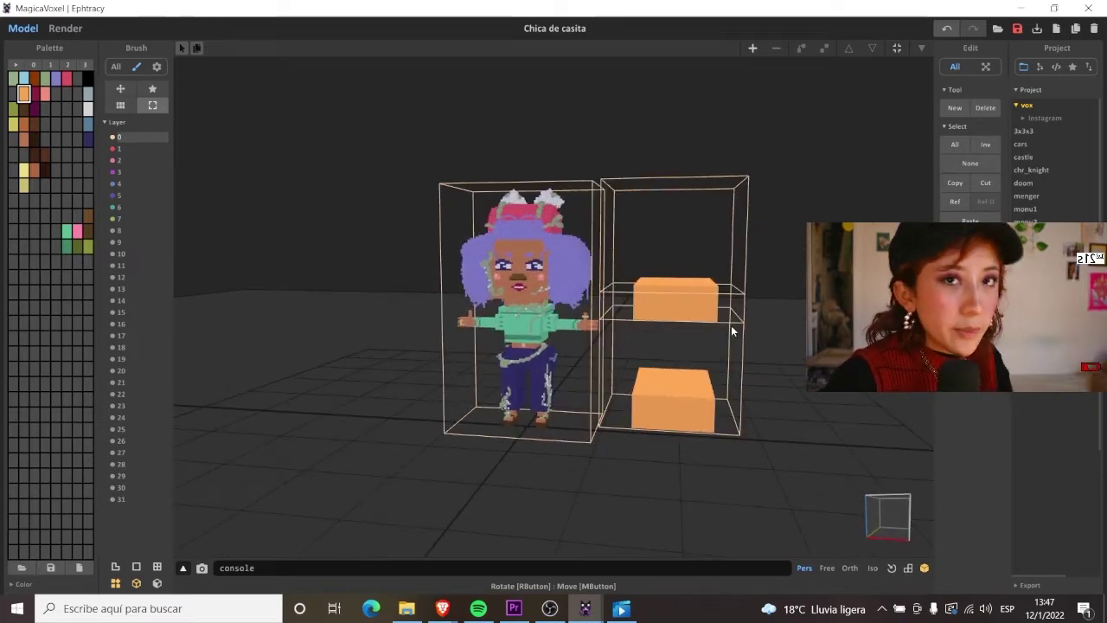
Step: Select both orange boxes and merge them with the Boolean Union operation
left_click_drag(787, 451, 669, 278)
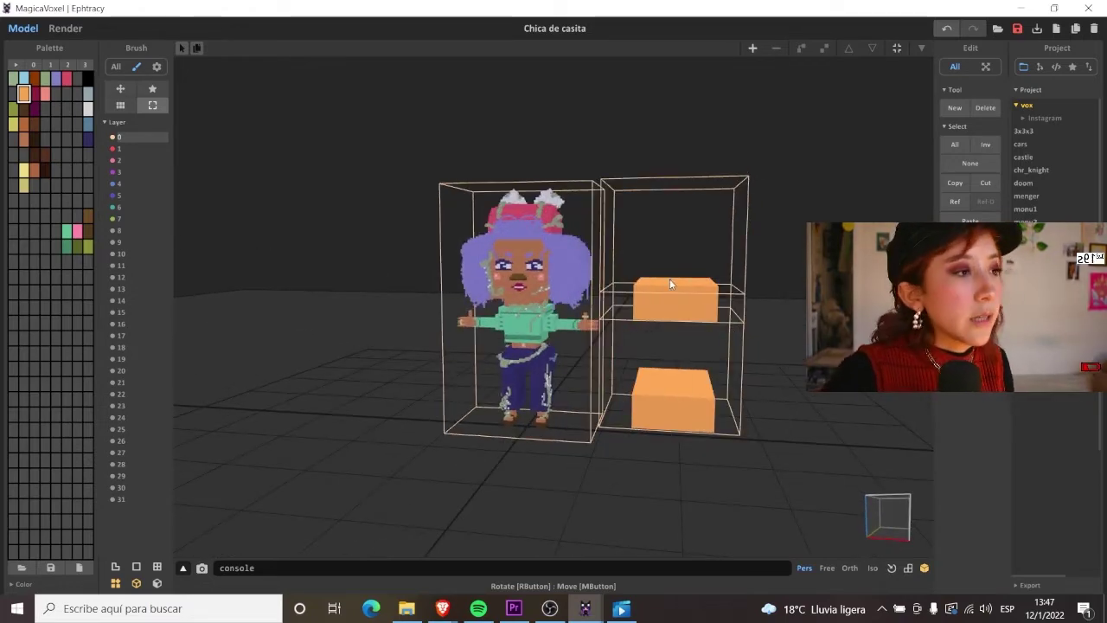
right_click_drag(669, 278, 632, 223)
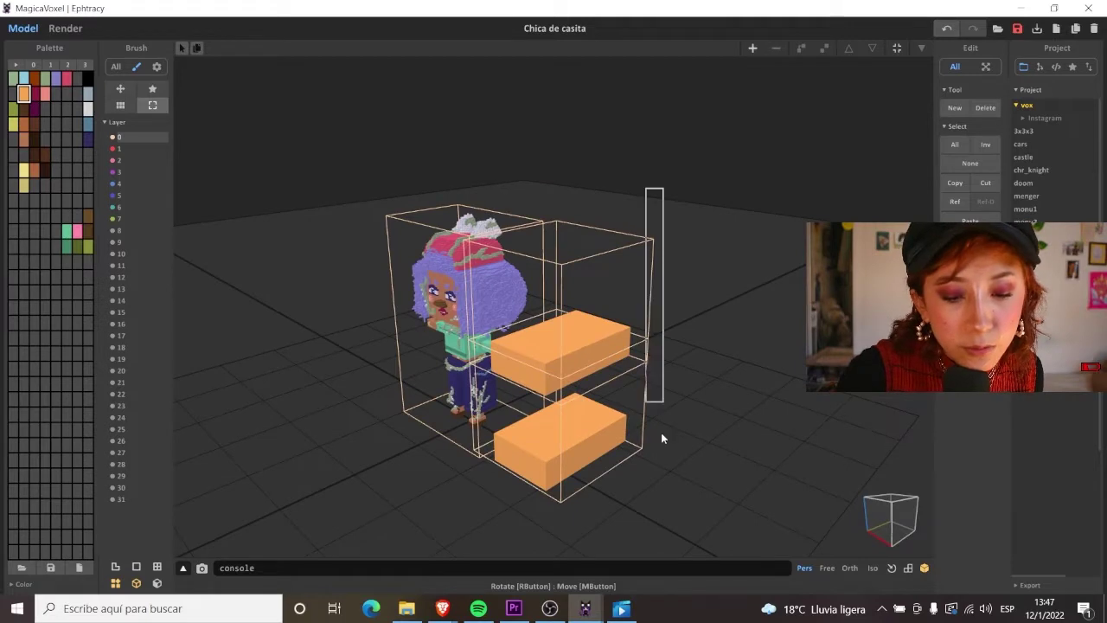
left_click(581, 422)
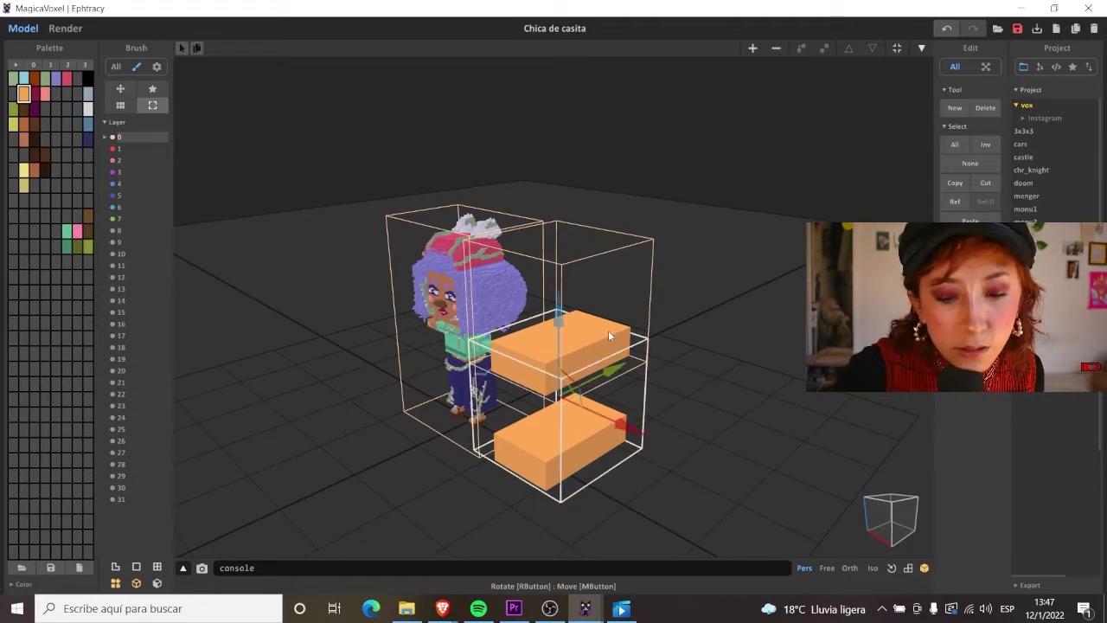
left_click(608, 330)
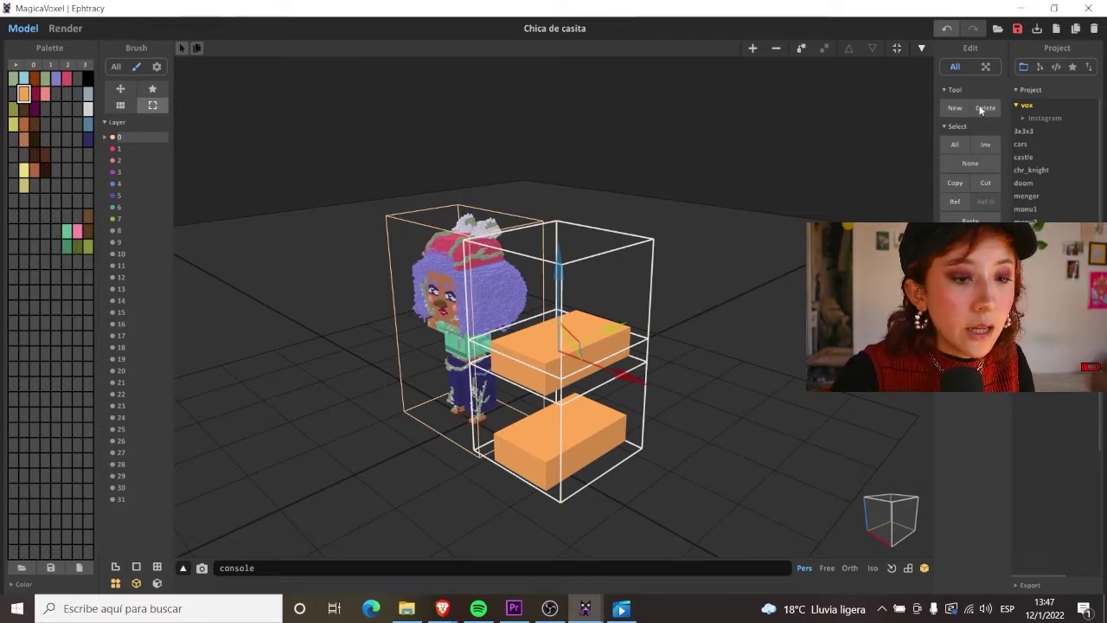
left_click(958, 241)
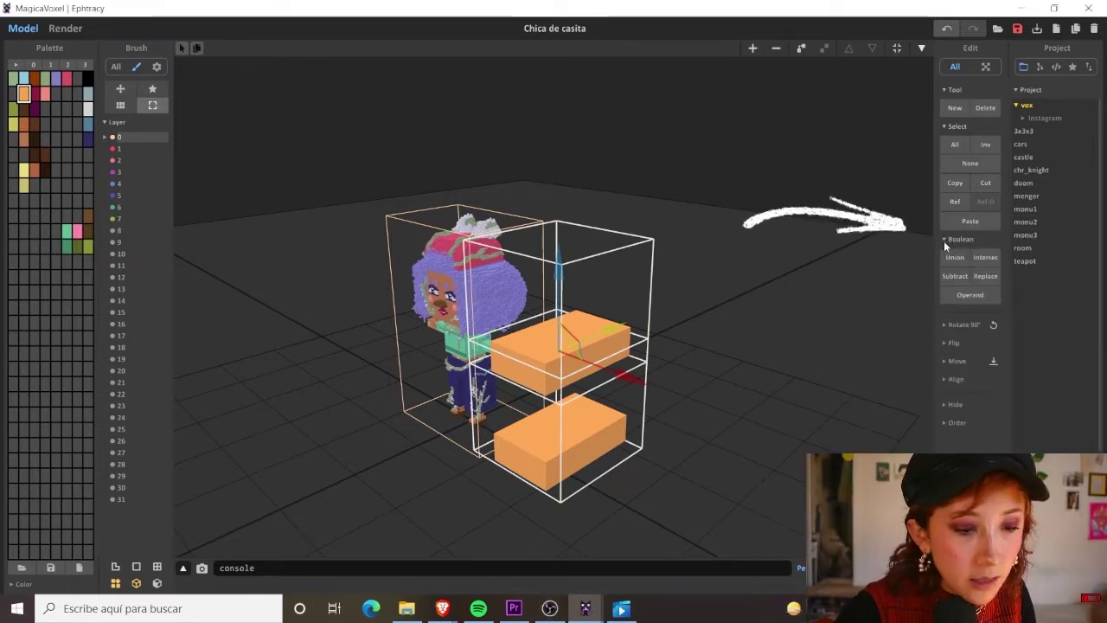
left_click(960, 261)
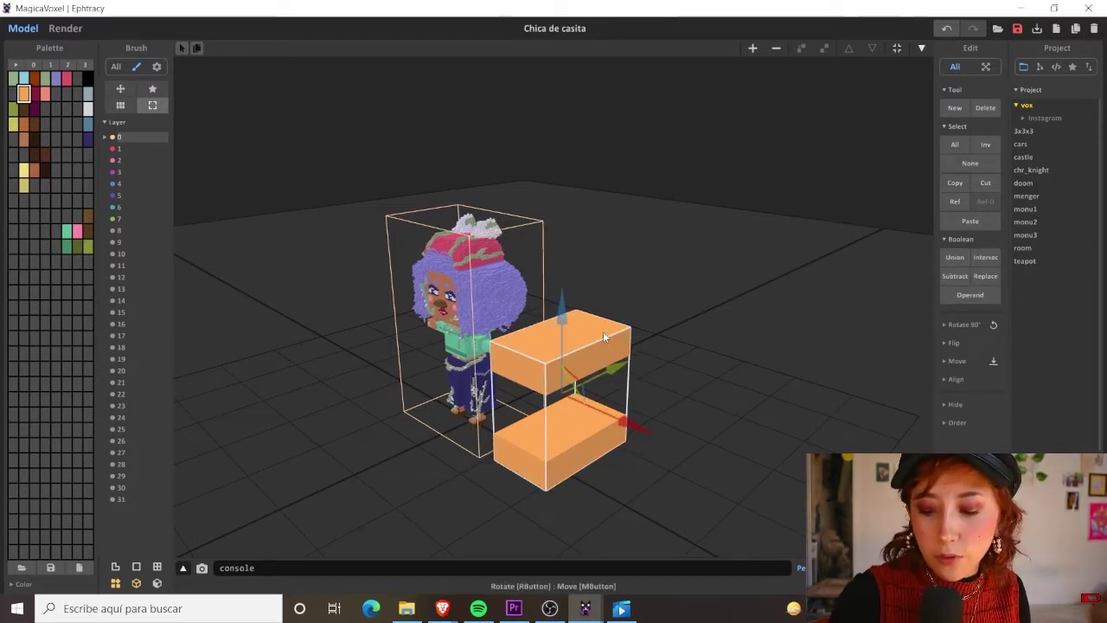
Step: Add a joining block to the merged model in edit mode, undo it, and return to world mode
key("Tab")
left_click_drag(602, 331, 590, 411)
key("ctrl+z")
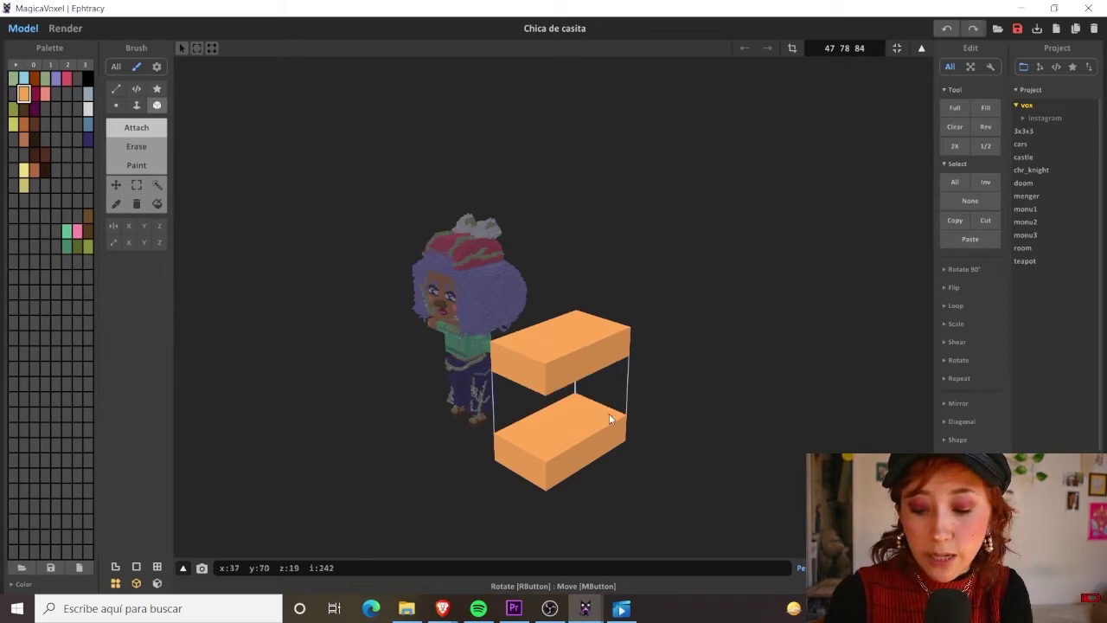
key("Tab")
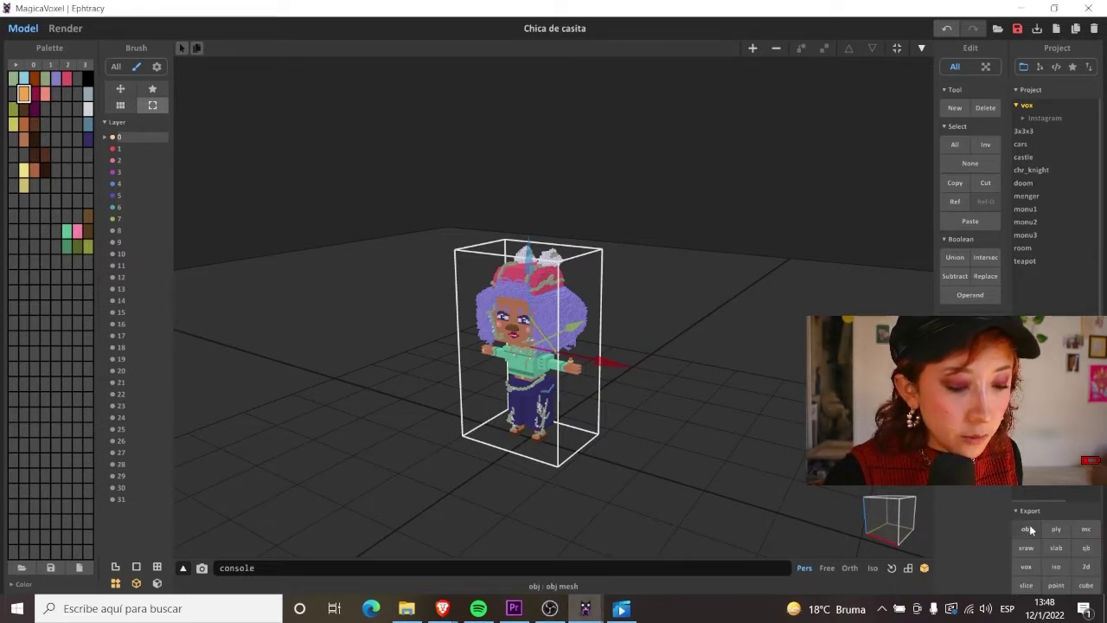
Step: Choose obj in the Export panel and save the file as Lila
left_click(1027, 529)
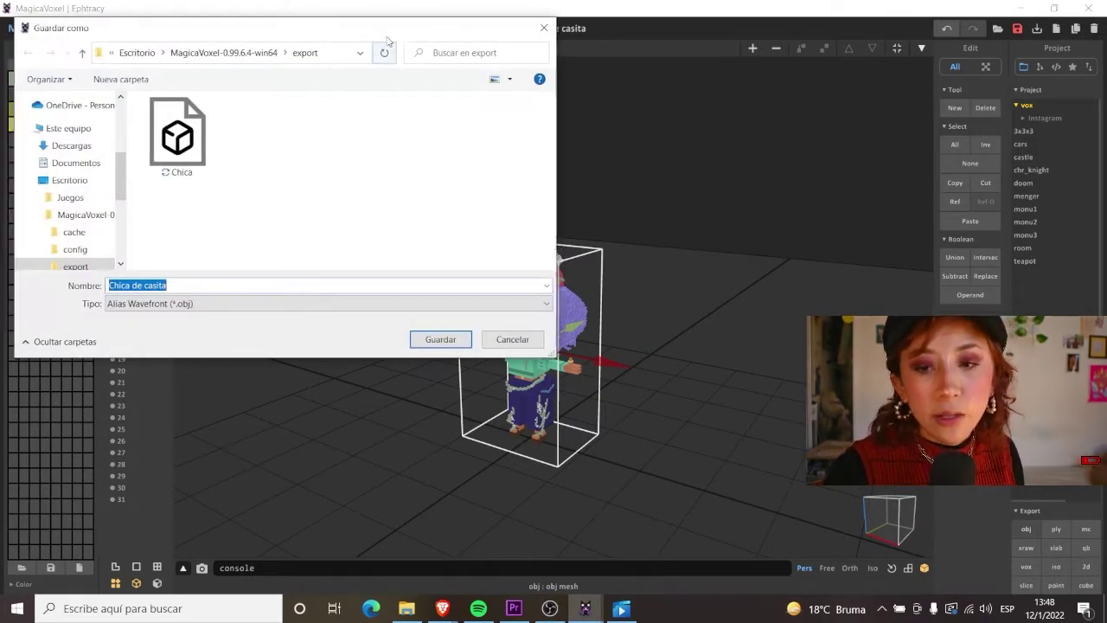
left_click_drag(388, 41, 636, 53)
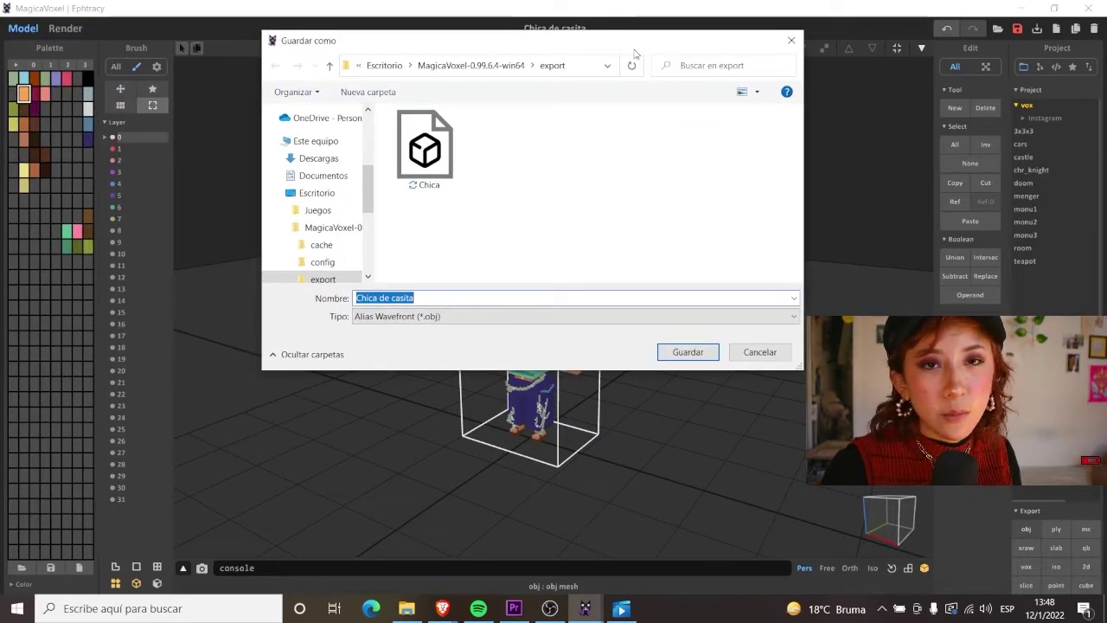
type("Lila")
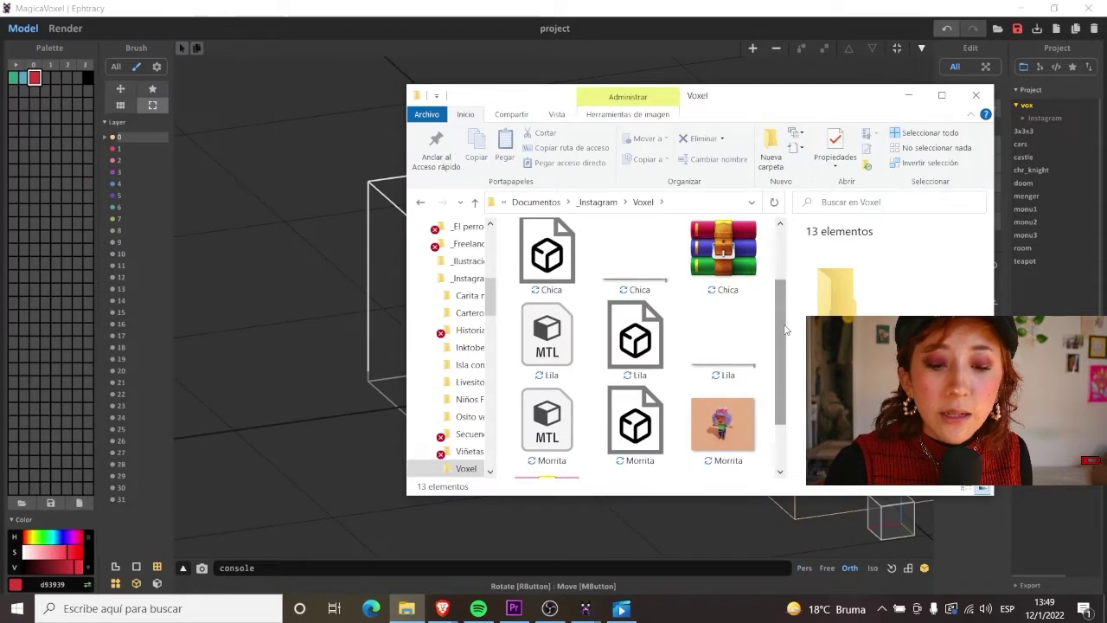
Step: Select the three Lila export files and add them to an archive in ZIP format
left_click_drag(785, 329, 548, 374)
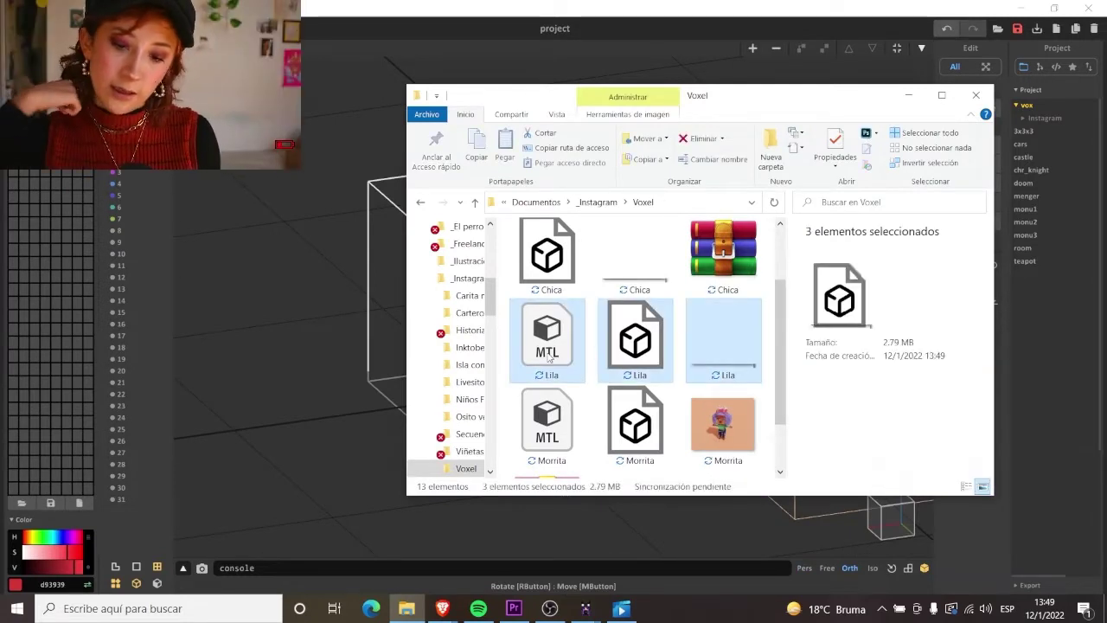
right_click(731, 350)
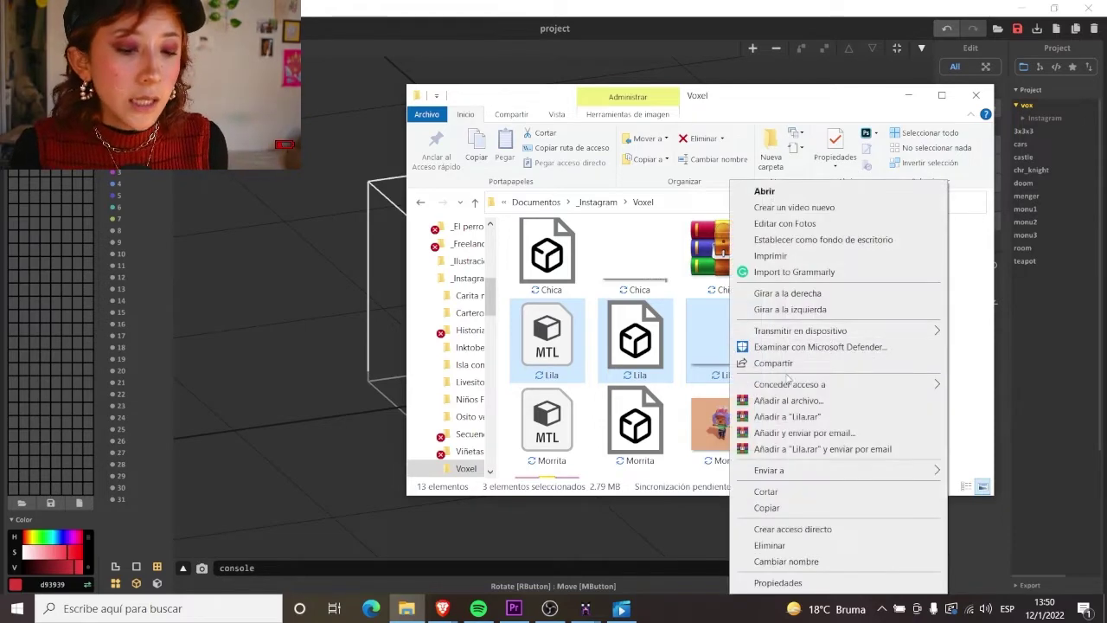
left_click(786, 400)
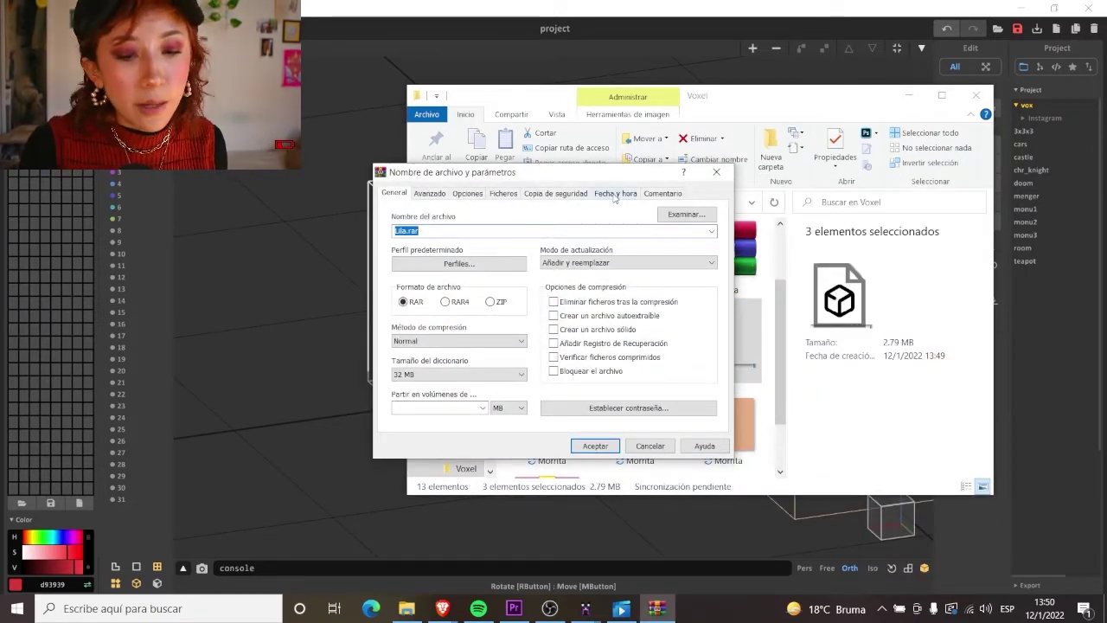
left_click_drag(620, 177, 739, 186)
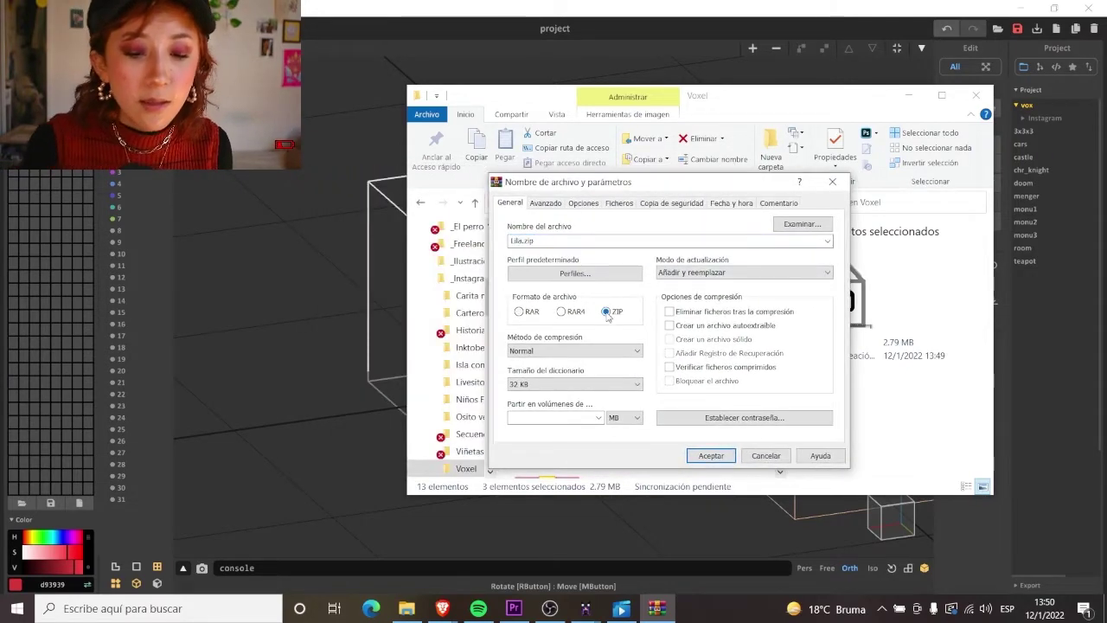
left_click(713, 458)
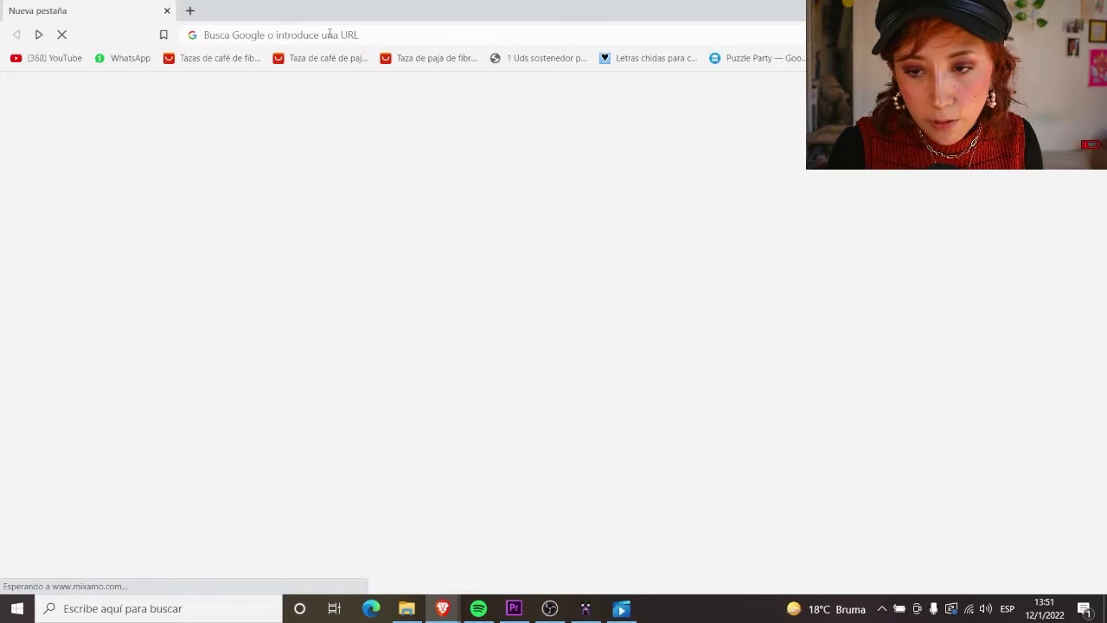
Step: Search for mixamo in Brave and open the Mixamo site
left_click(329, 35)
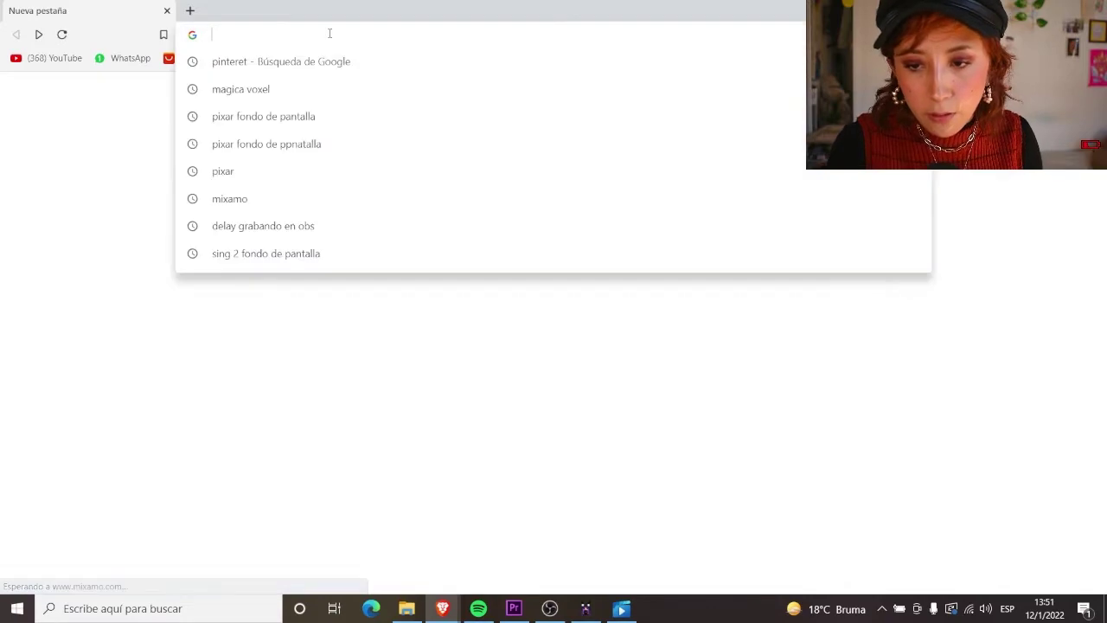
type("mixamo")
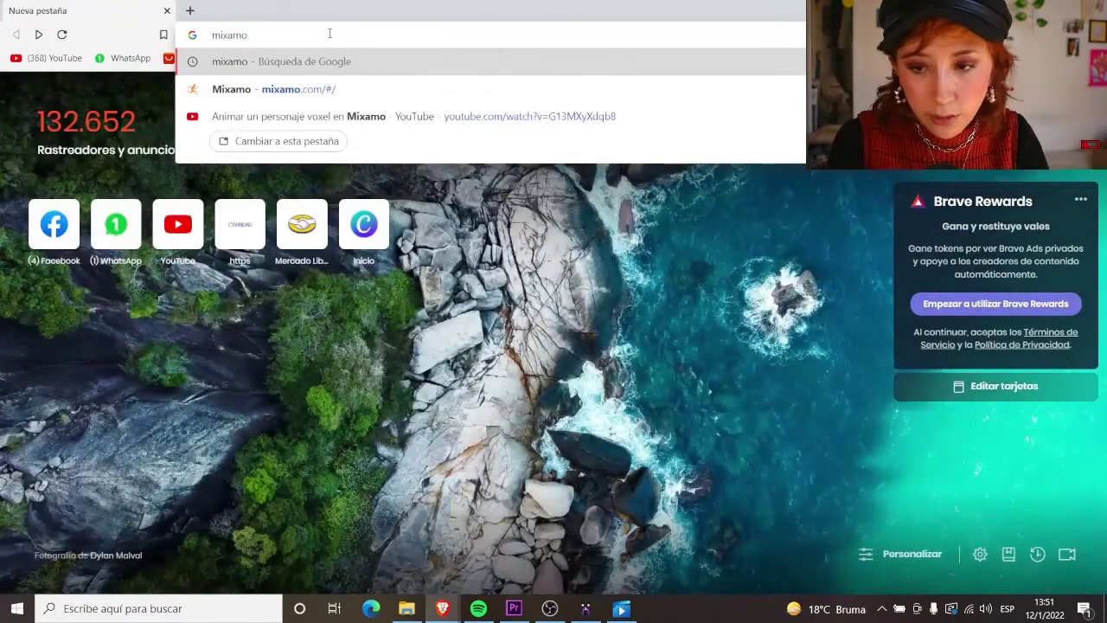
key("Return")
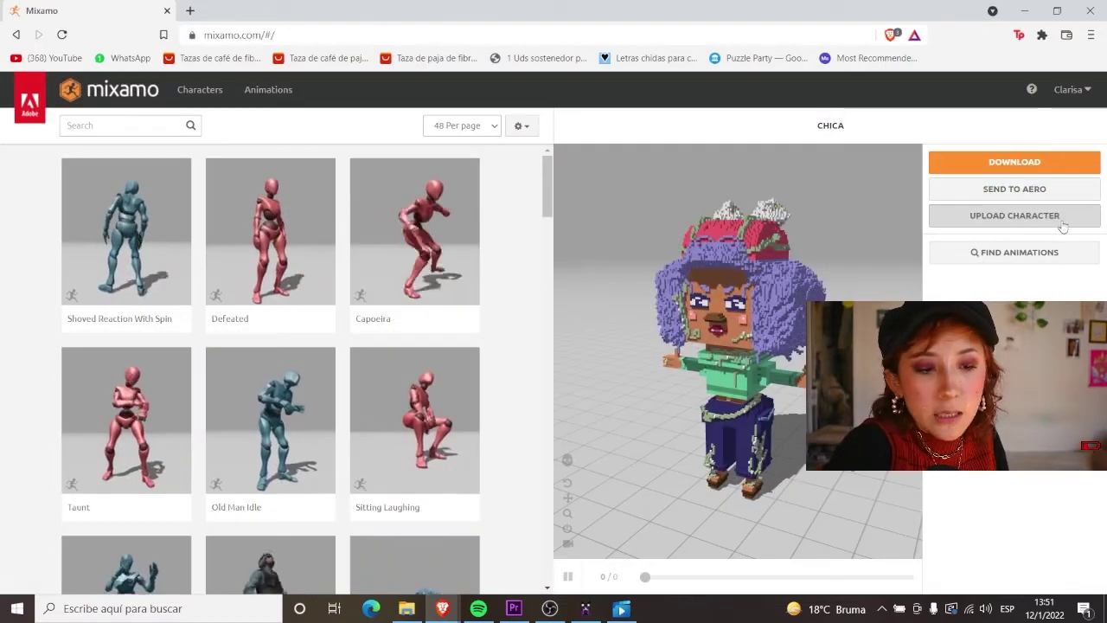
Step: Start Upload Character and drag Lila.zip from its Explorer folder onto the drop zone
left_click(1061, 218)
left_click(406, 609)
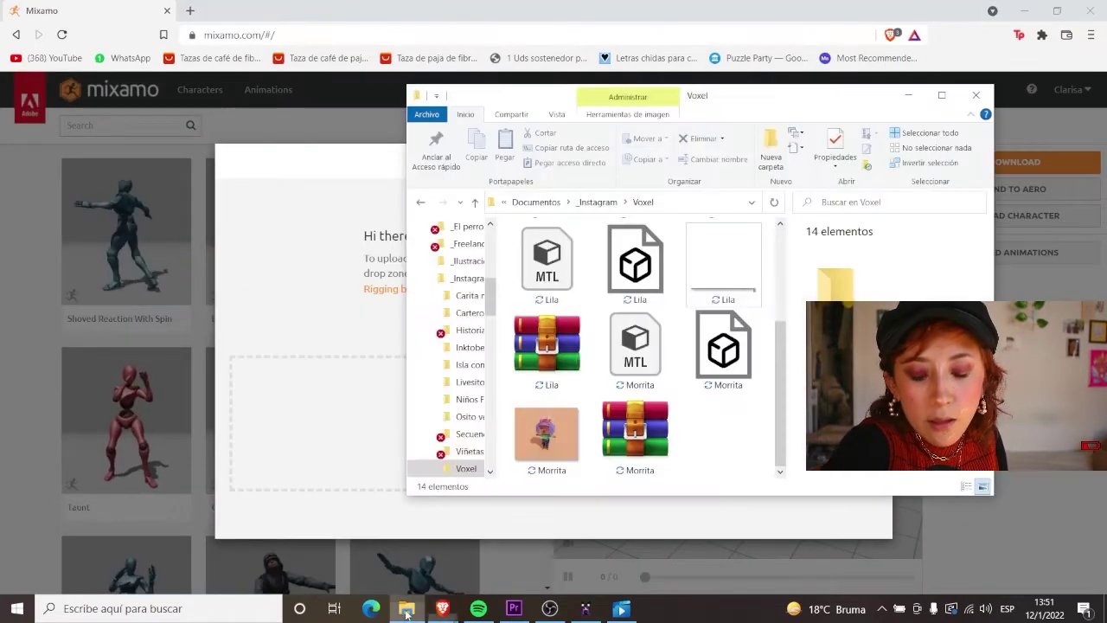
left_click_drag(547, 346, 337, 431)
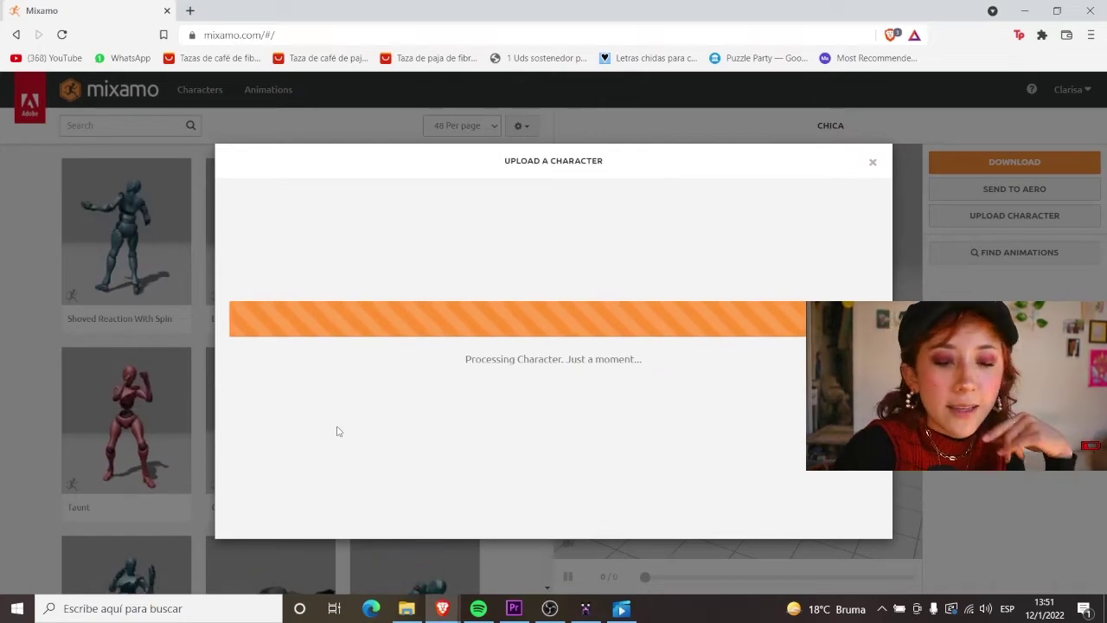
Step: Accept Lila's orientation, then start auto-rigging with chin, wrist, elbow, knee and groin markers placed
right_click(640, 299)
left_click(640, 291)
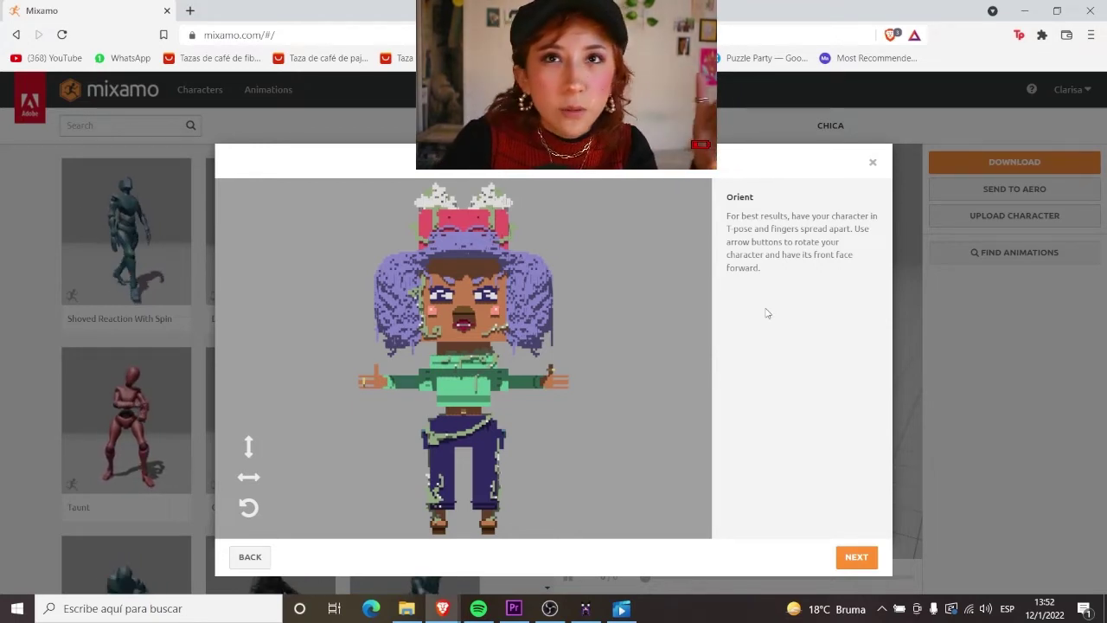
left_click(854, 556)
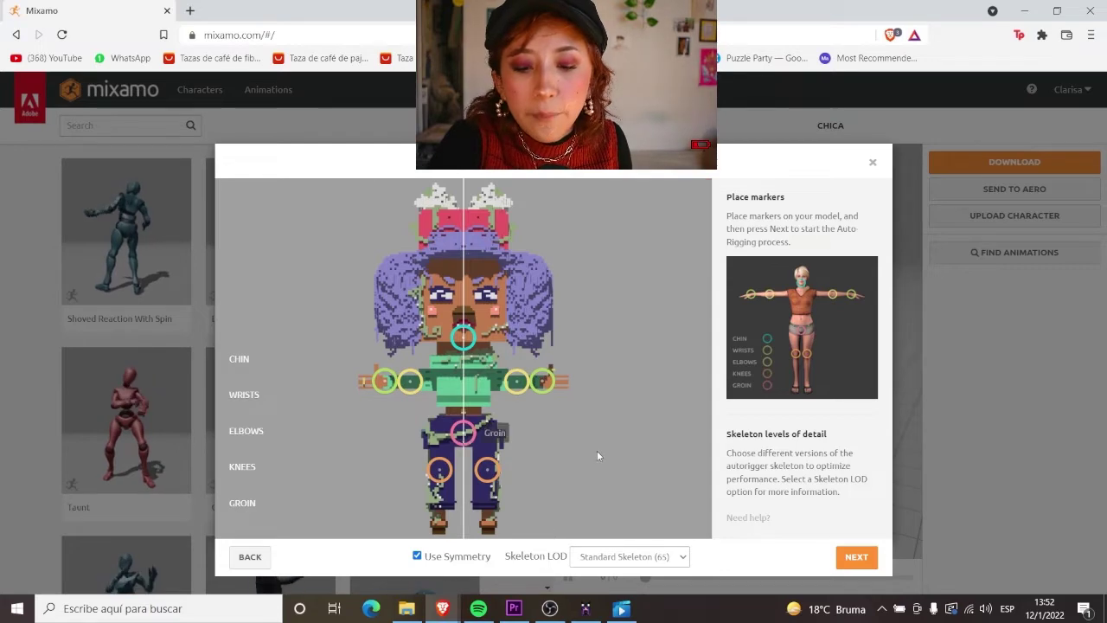
left_click(856, 555)
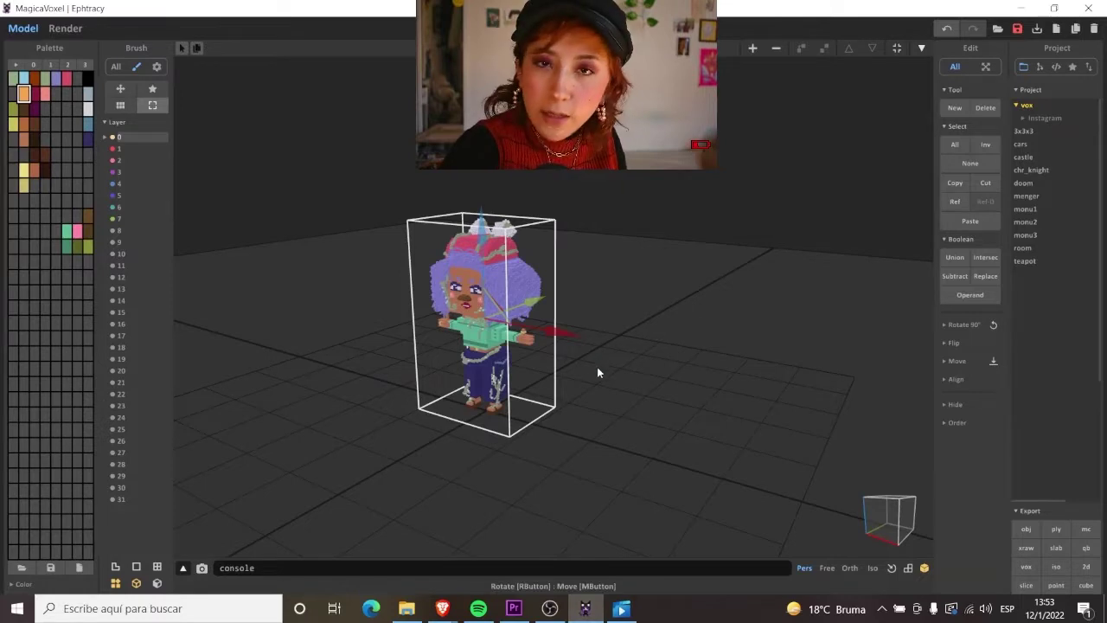
scroll(609, 363, "up", 3)
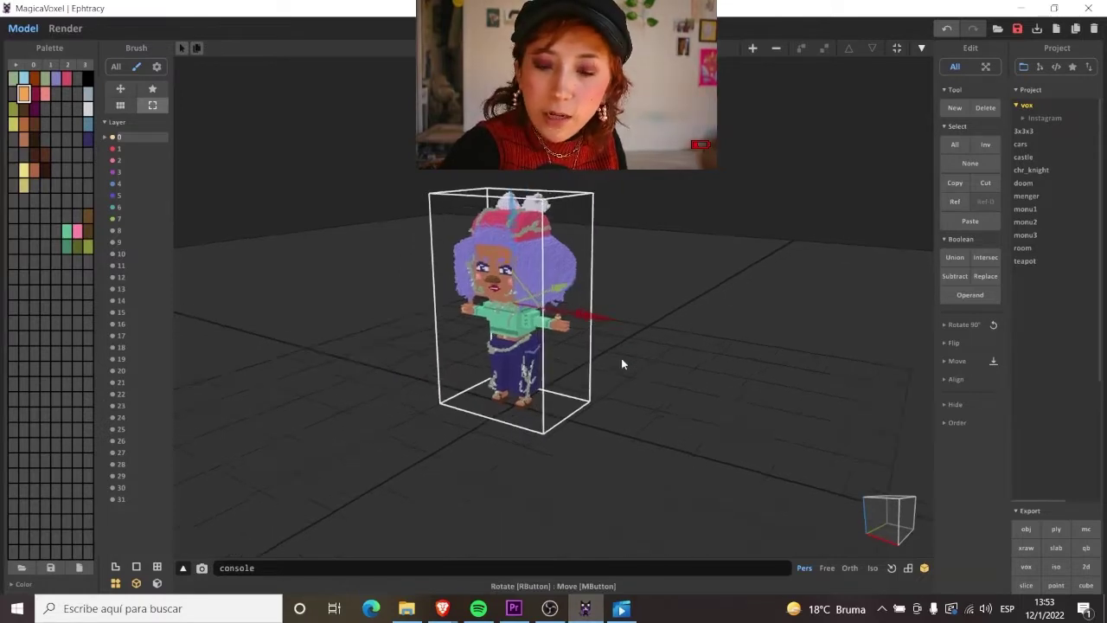
right_click_drag(621, 358, 673, 410)
left_click(888, 517)
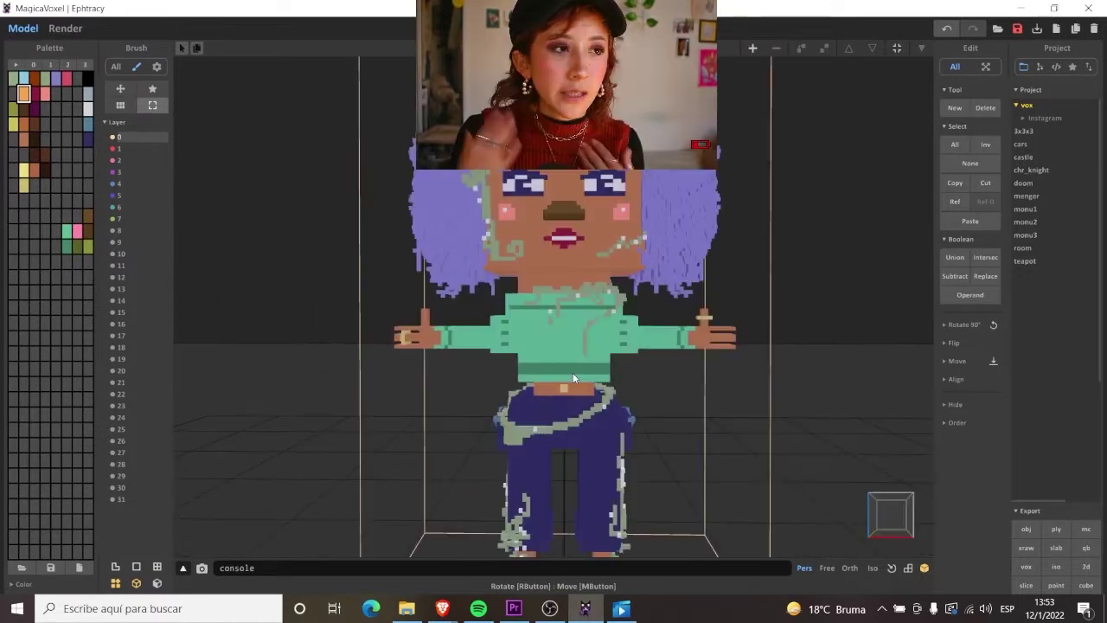
middle_click_drag(572, 373, 523, 390)
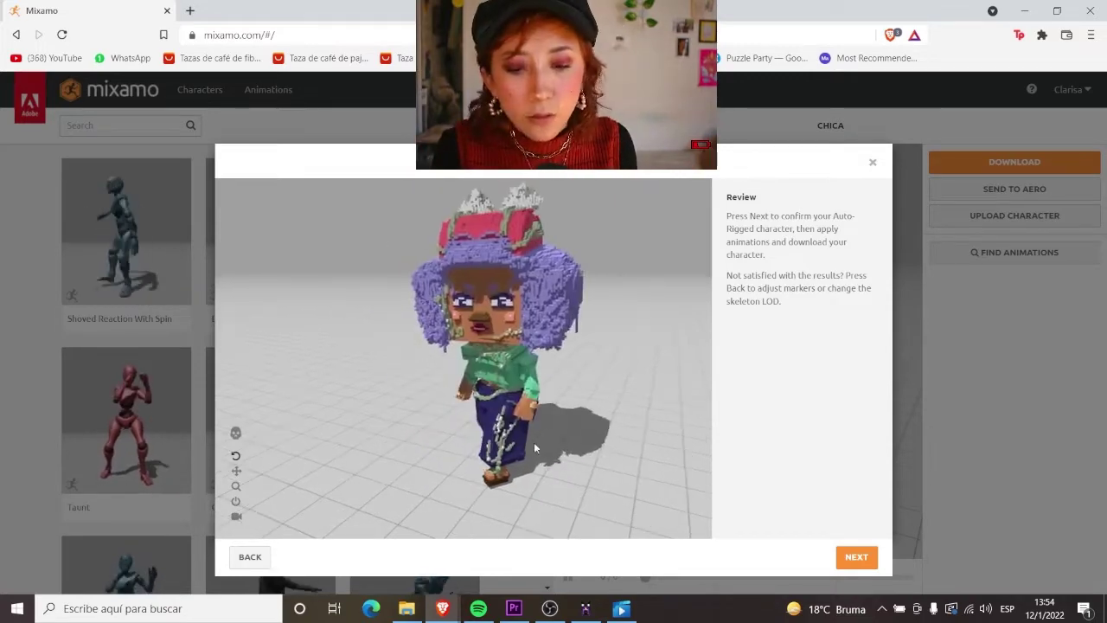
Step: Accept the auto-rigged character and search the animation library for 'pa' to list packs
left_click(856, 557)
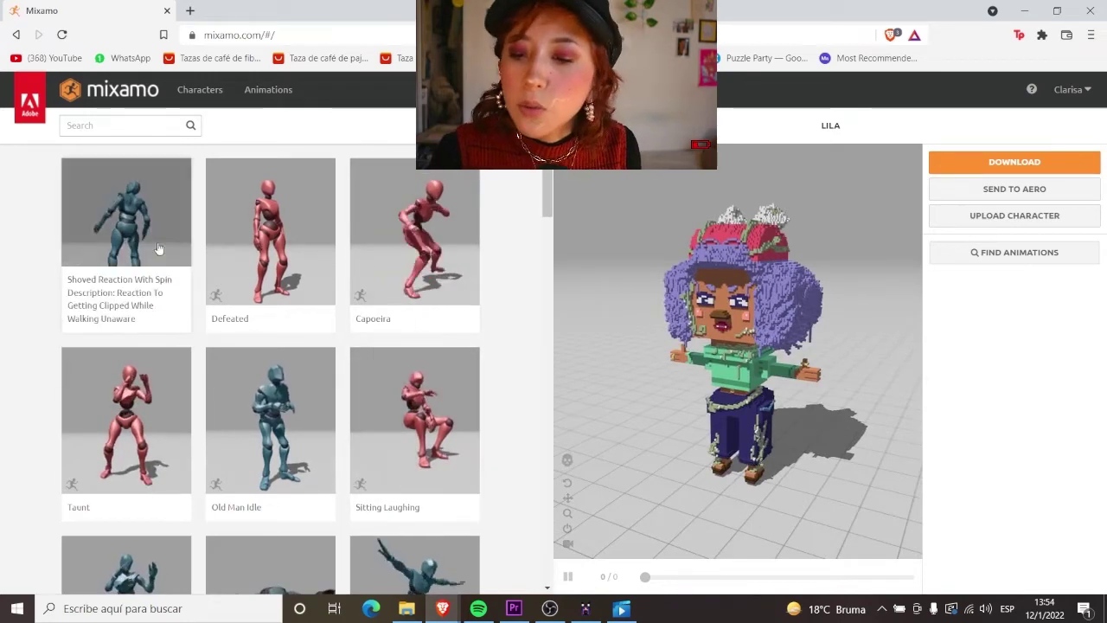
left_click(122, 125)
type("pack")
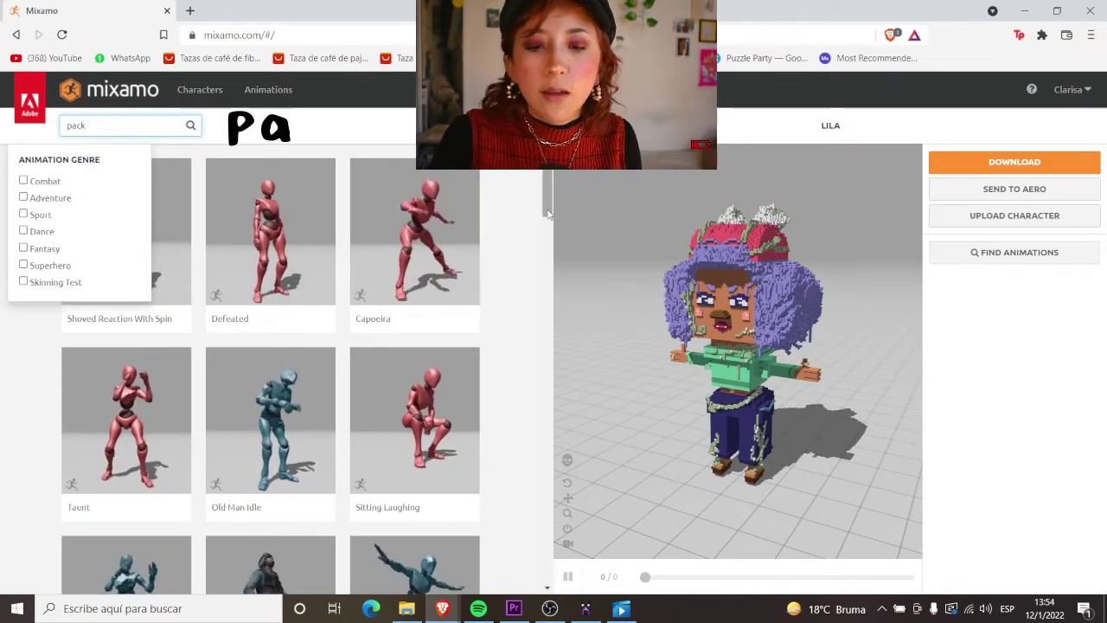
key("Return")
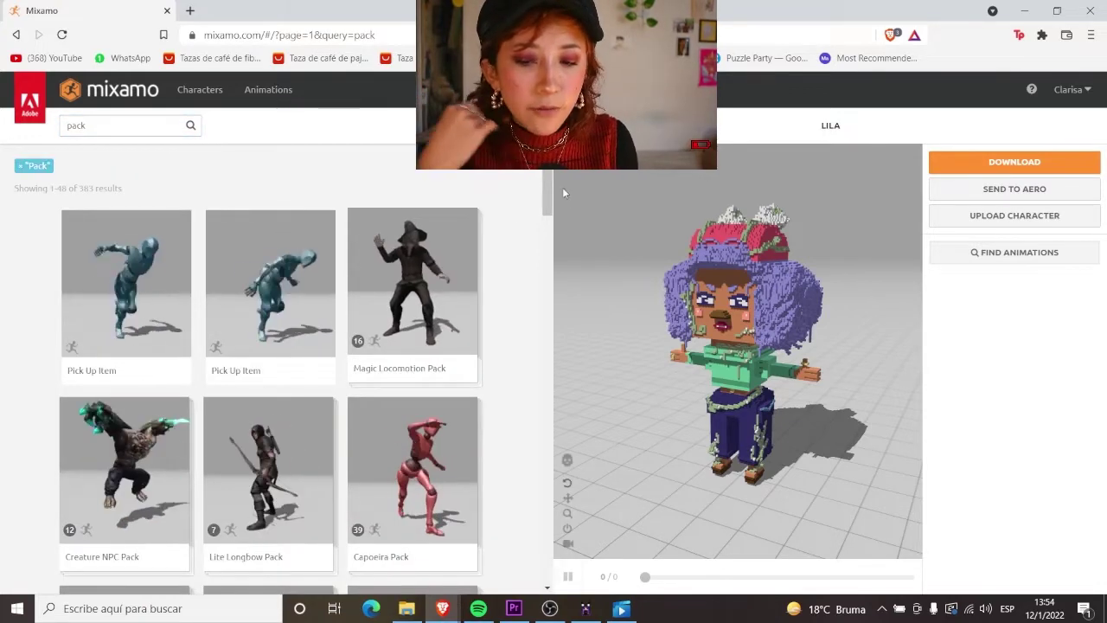
scroll(547, 203, "down", 1)
scroll(546, 208, "down", 1)
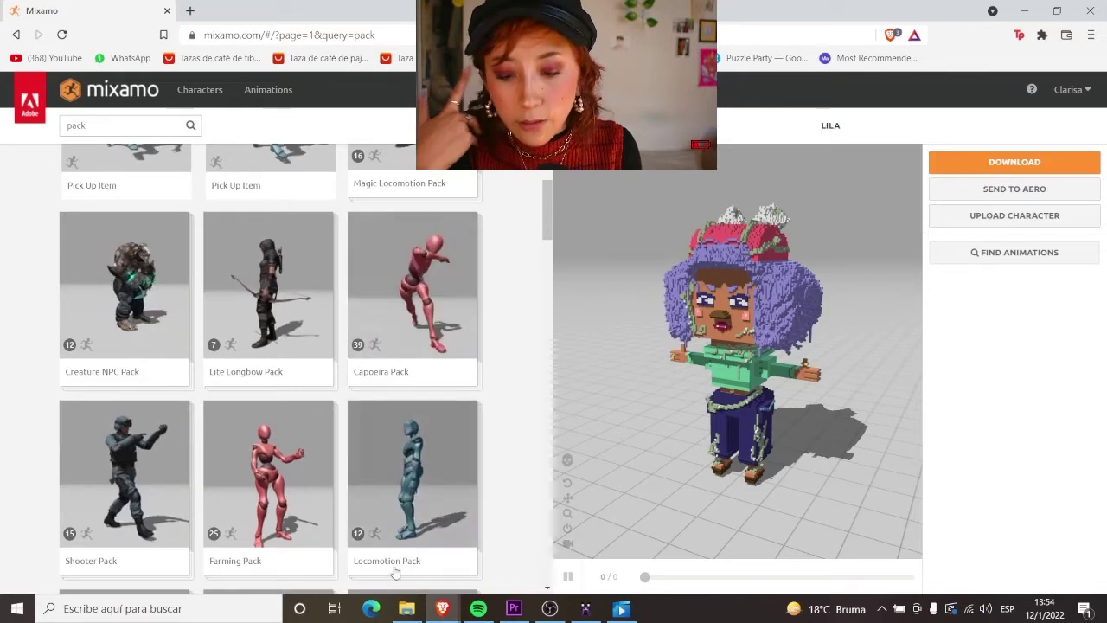
scroll(259, 346, "down", 5)
Step: Preview the Female Locomotion Pack, then the Magic Locomotion Pack, and clear the search box
left_click(124, 260)
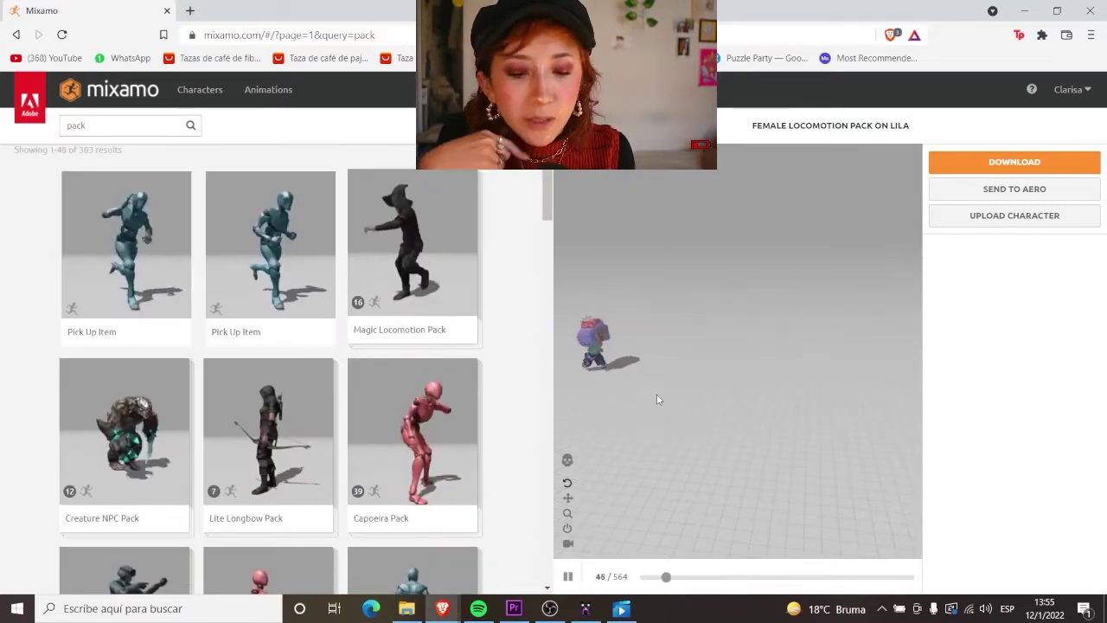
left_click(426, 269)
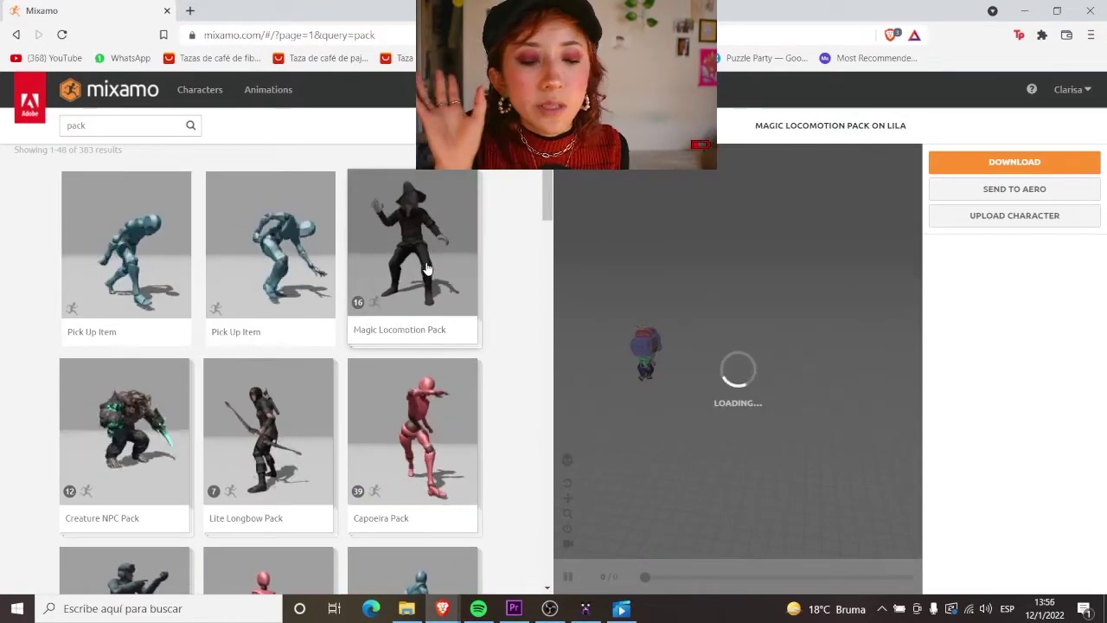
double_click(143, 125)
key("BackSpace")
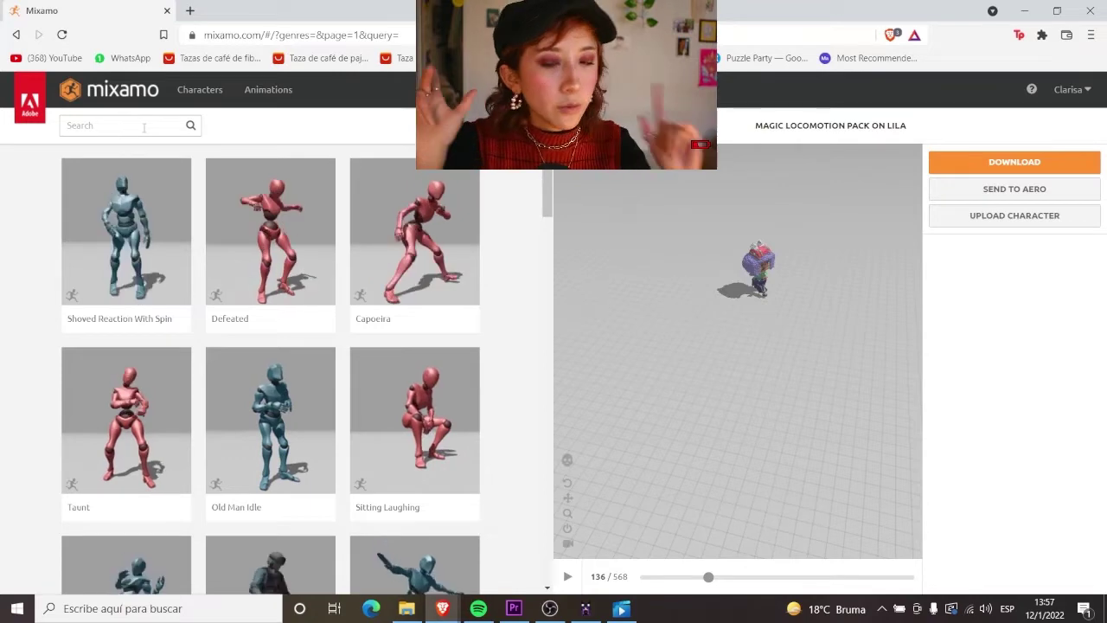
left_click(144, 125)
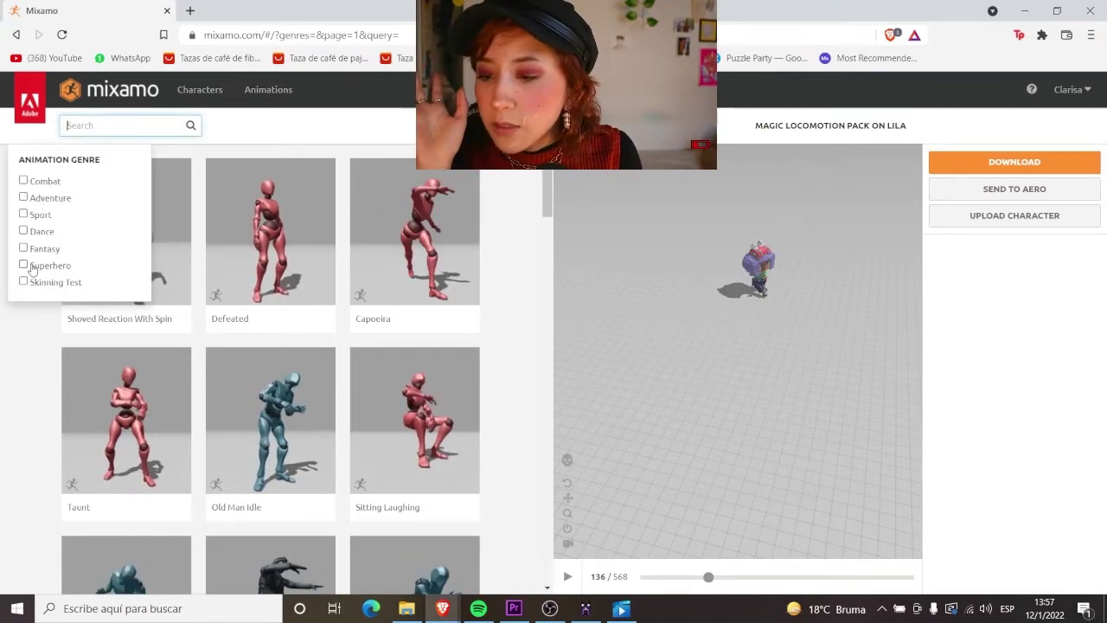
Step: Filter to the Dance genre and preview Rumba Dancing with Enthusiasm 78, adjusted Overdrive and trim
left_click(23, 231)
left_click(414, 285)
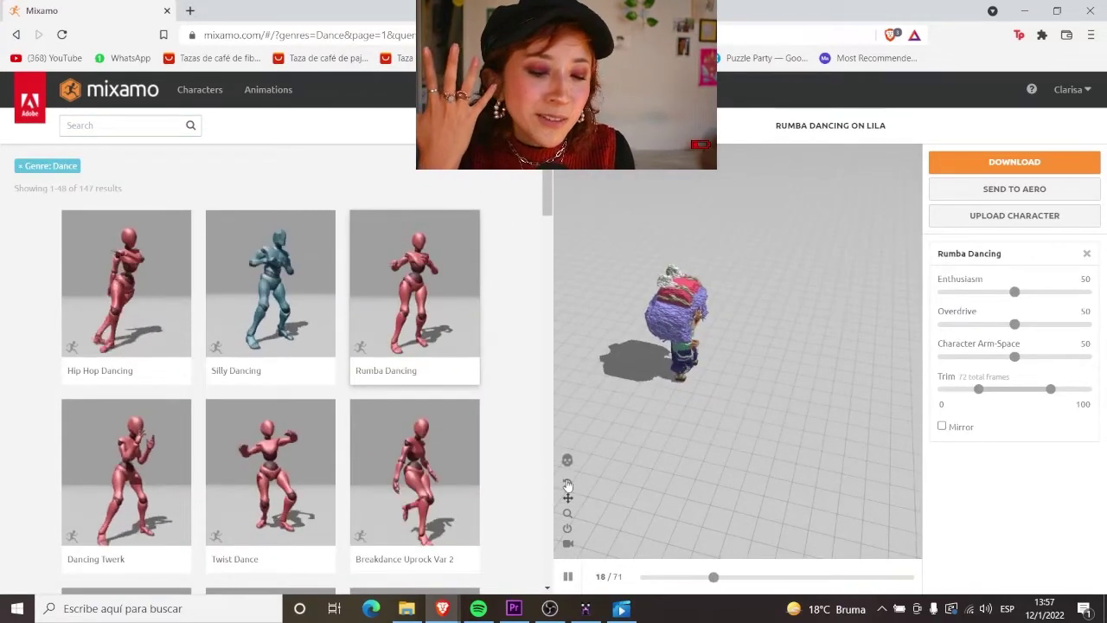
mouse_move(658, 409)
left_mouse_down()
mouse_move(886, 458)
mouse_move(676, 465)
mouse_move(778, 372)
left_mouse_up()
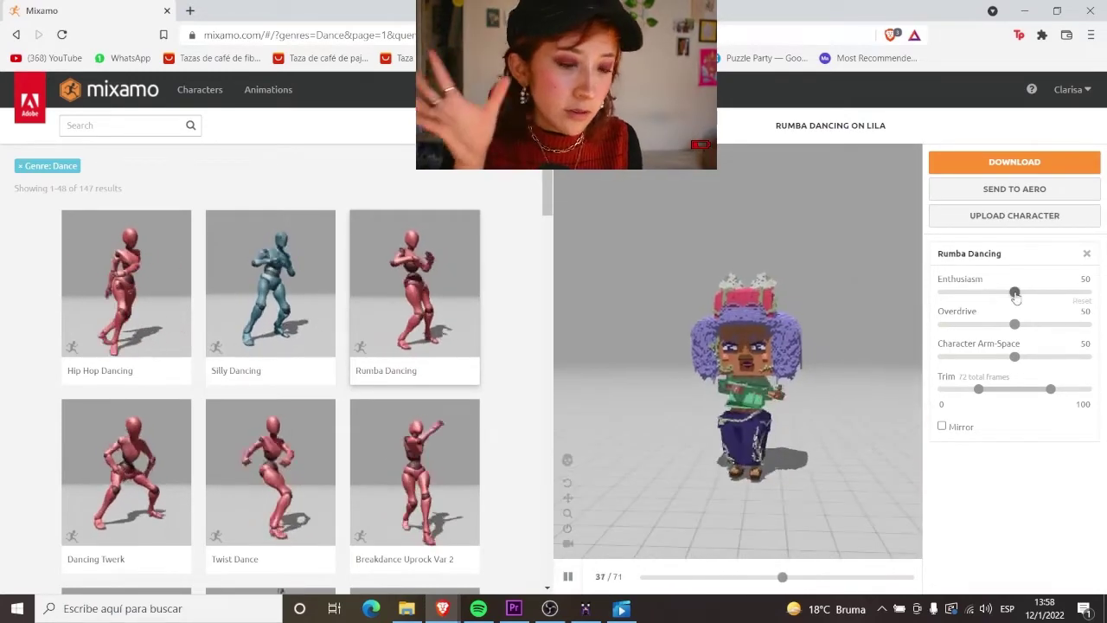
left_click_drag(1016, 296, 1063, 295)
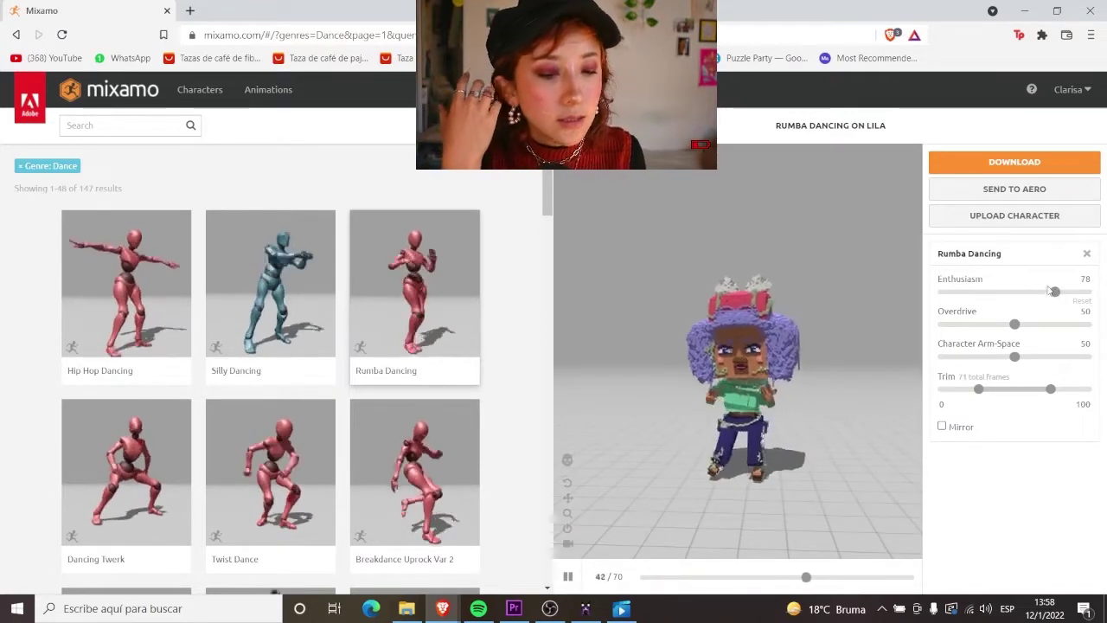
mouse_move(1055, 324)
left_mouse_down()
mouse_move(1088, 324)
mouse_move(1008, 324)
left_mouse_up()
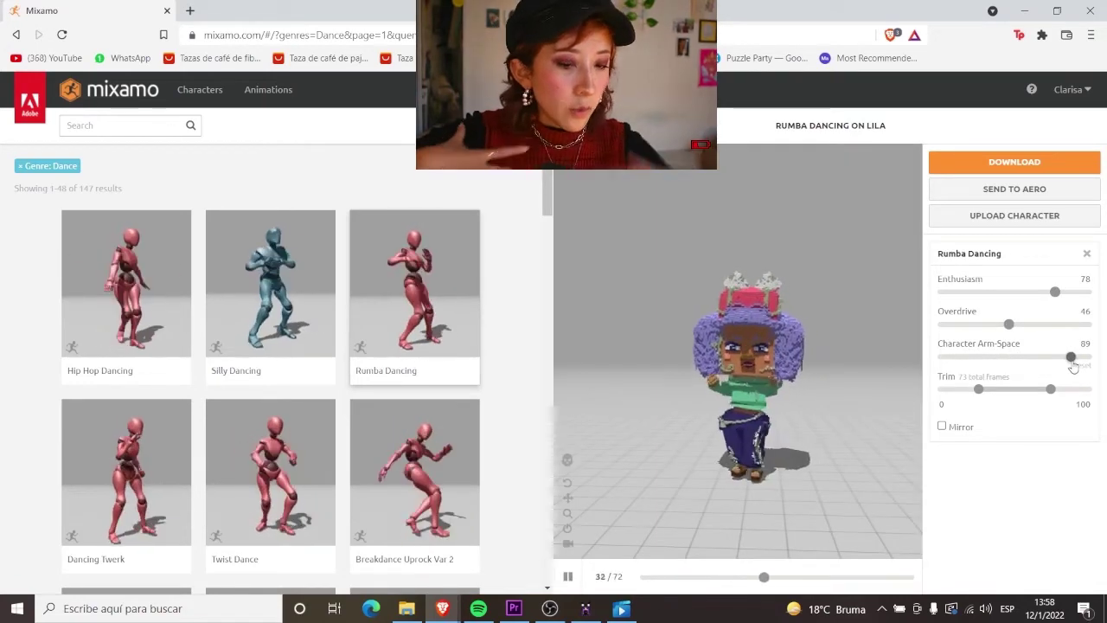
left_click_drag(1050, 389, 1063, 389)
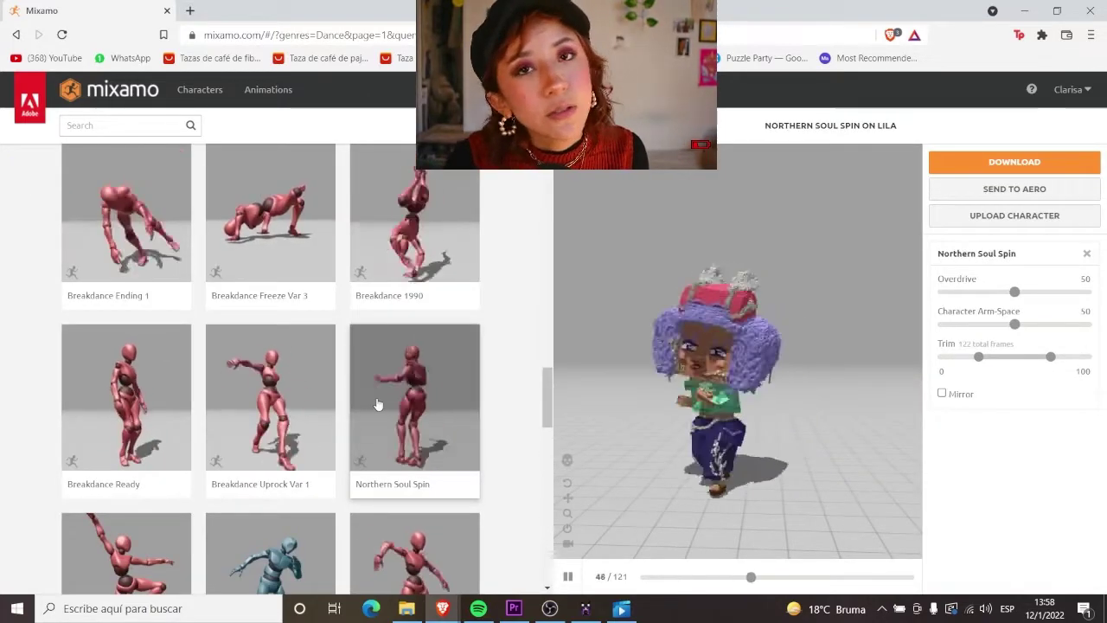
Step: Download the animation as FBX Binary with skin at 30 fps, then close Brave and MagicaVoxel
left_click(994, 166)
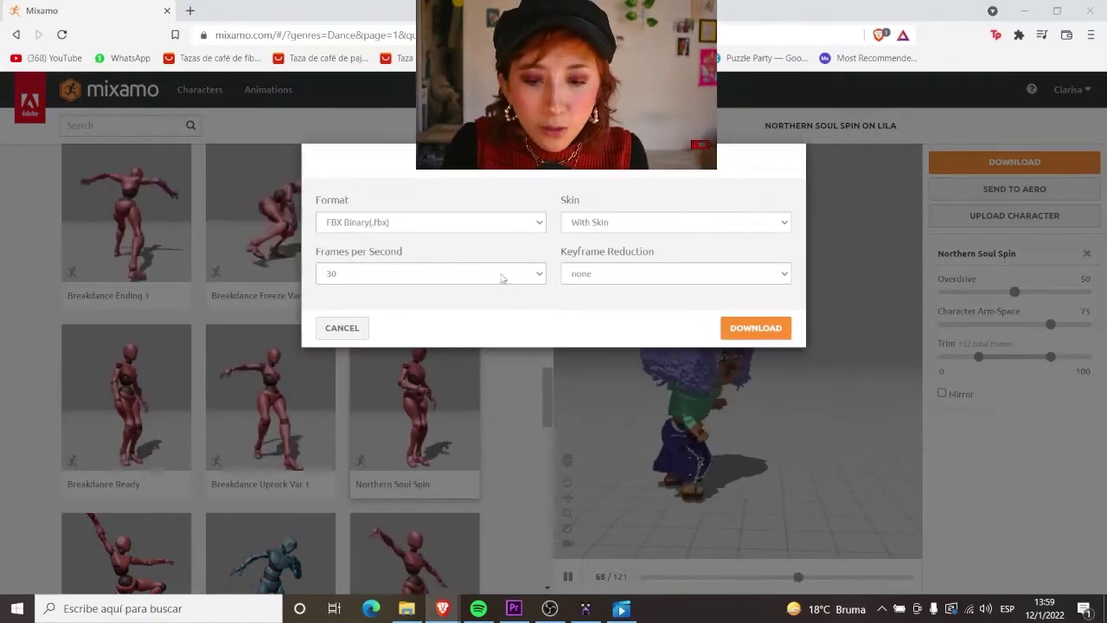
left_click(527, 280)
left_click(528, 279)
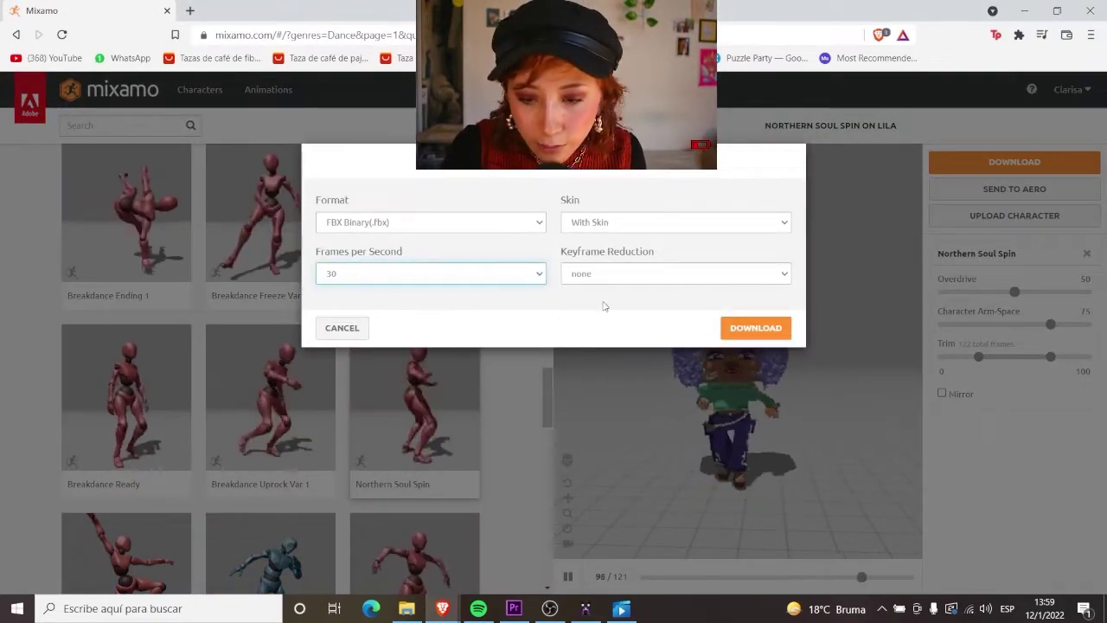
left_click(757, 327)
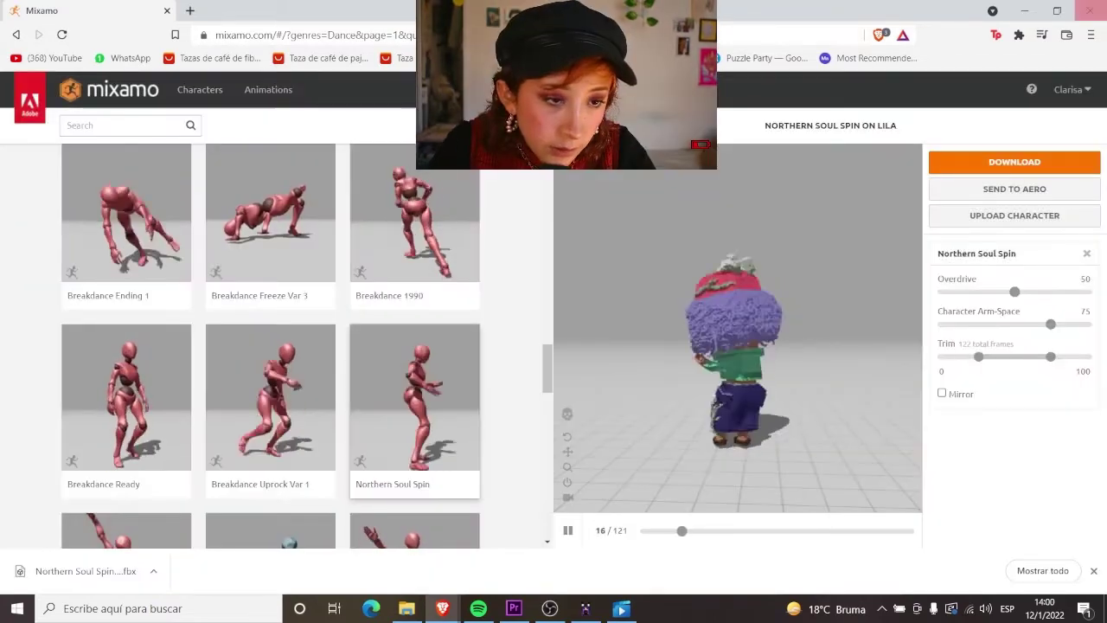
left_click(1090, 10)
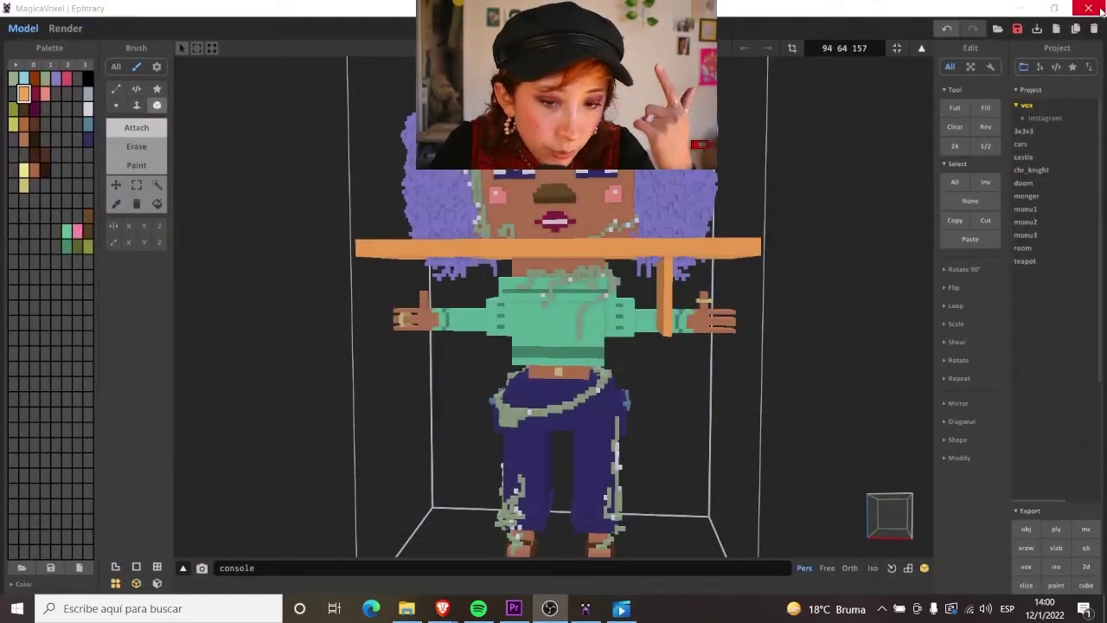
left_click(1097, 7)
Step: Search 'blen' in the other browser window and download Blender 3.0 from blender.org
mouse_move(442, 608)
left_click(644, 575)
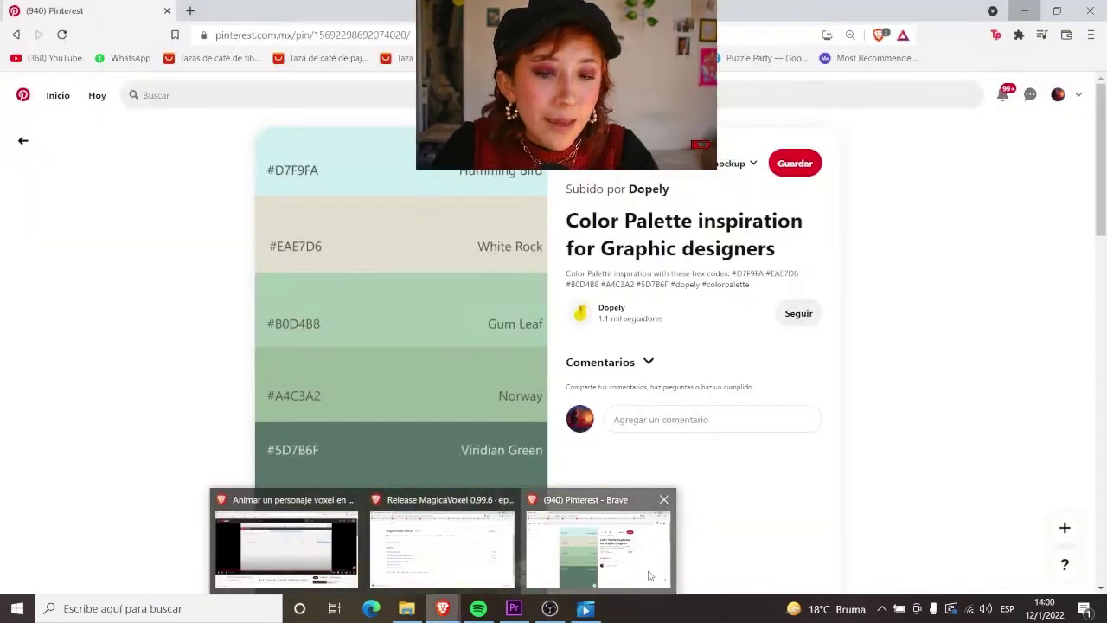
type("b")
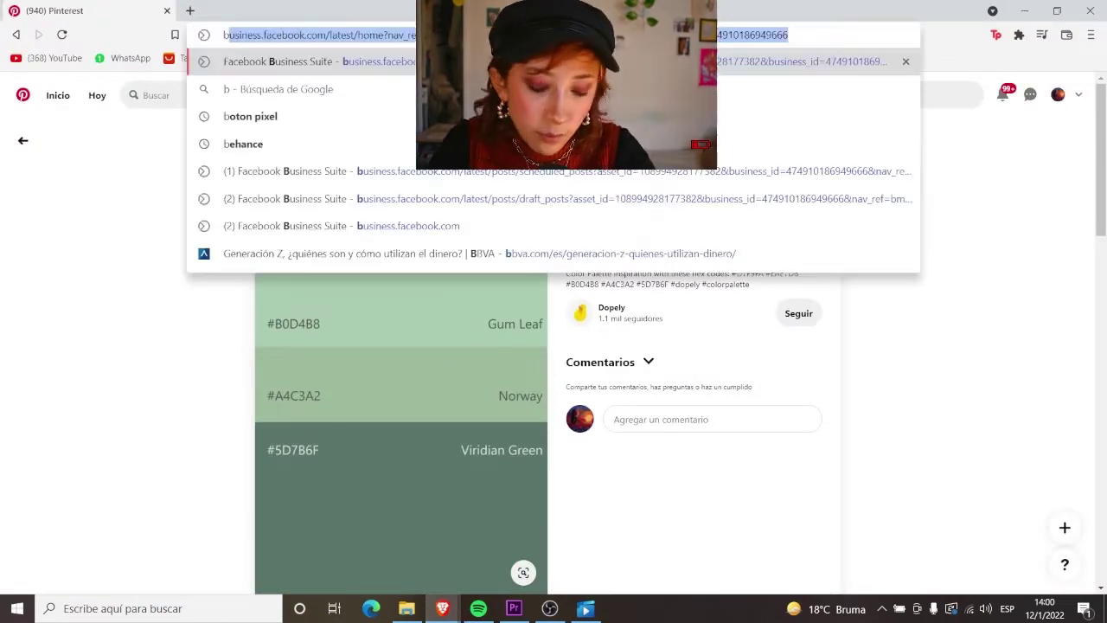
type("lender")
key("Return")
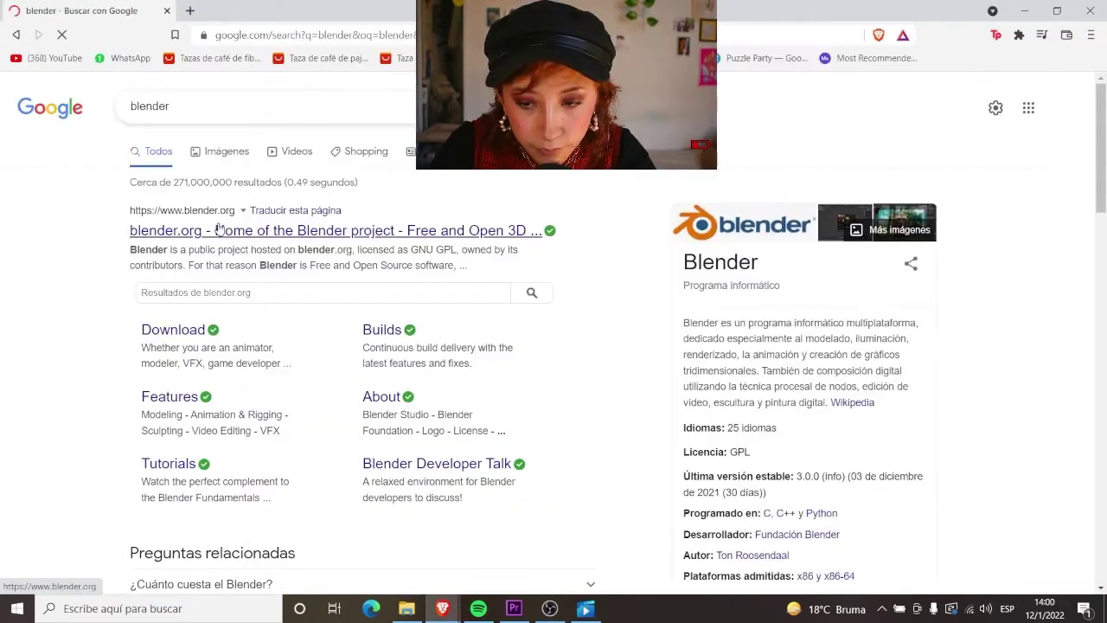
left_click(216, 217)
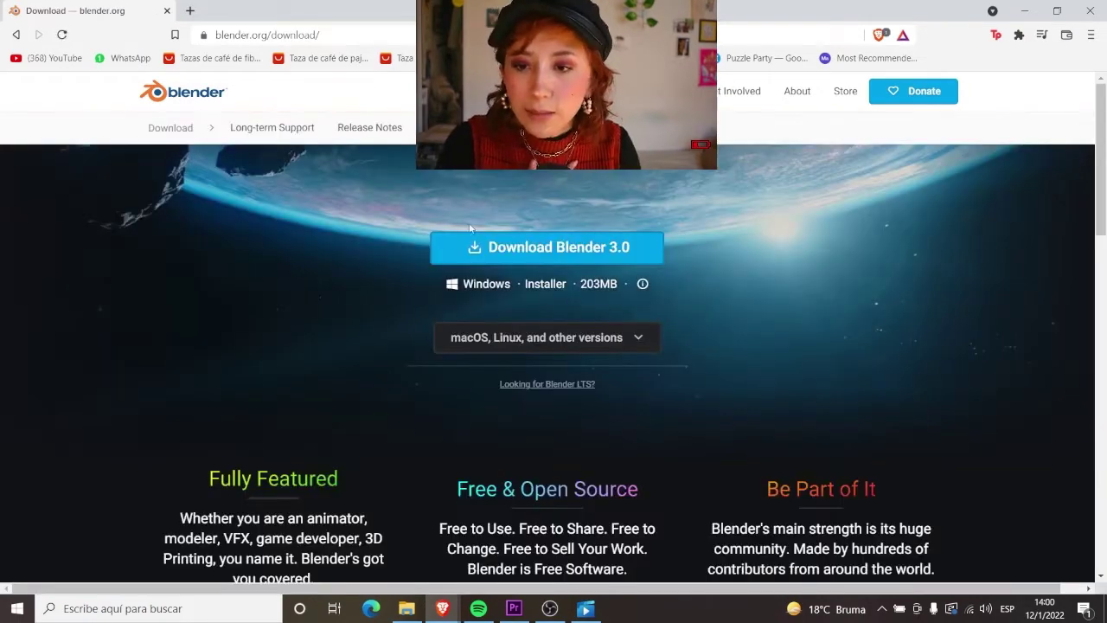
left_click(613, 255)
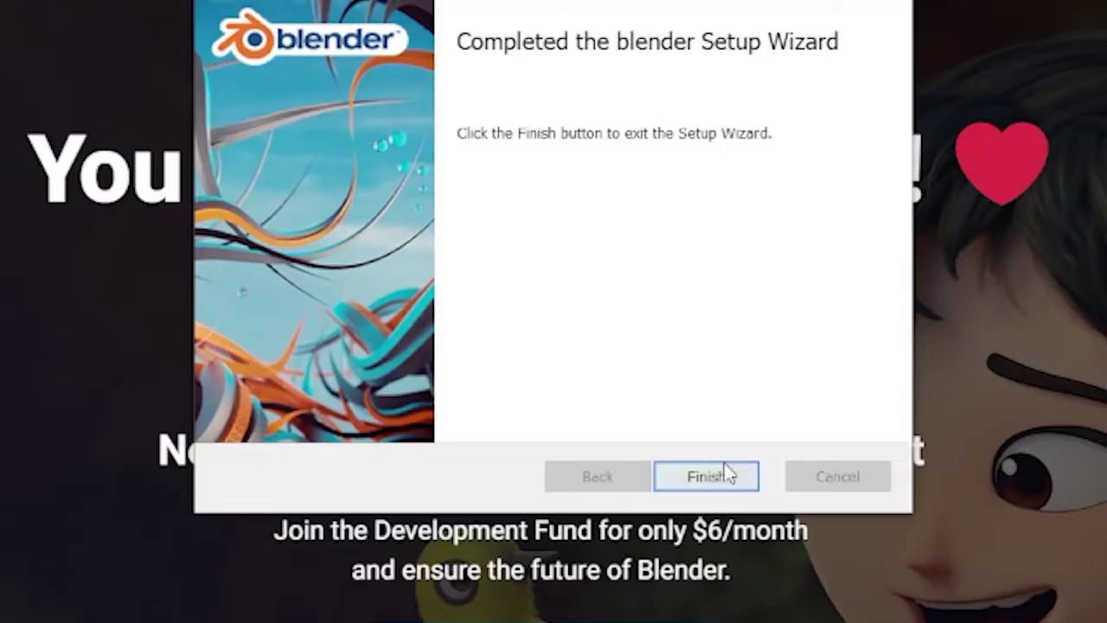
Step: Finish the Blender installation with the interface language set to Español
left_click(726, 476)
left_click(581, 344)
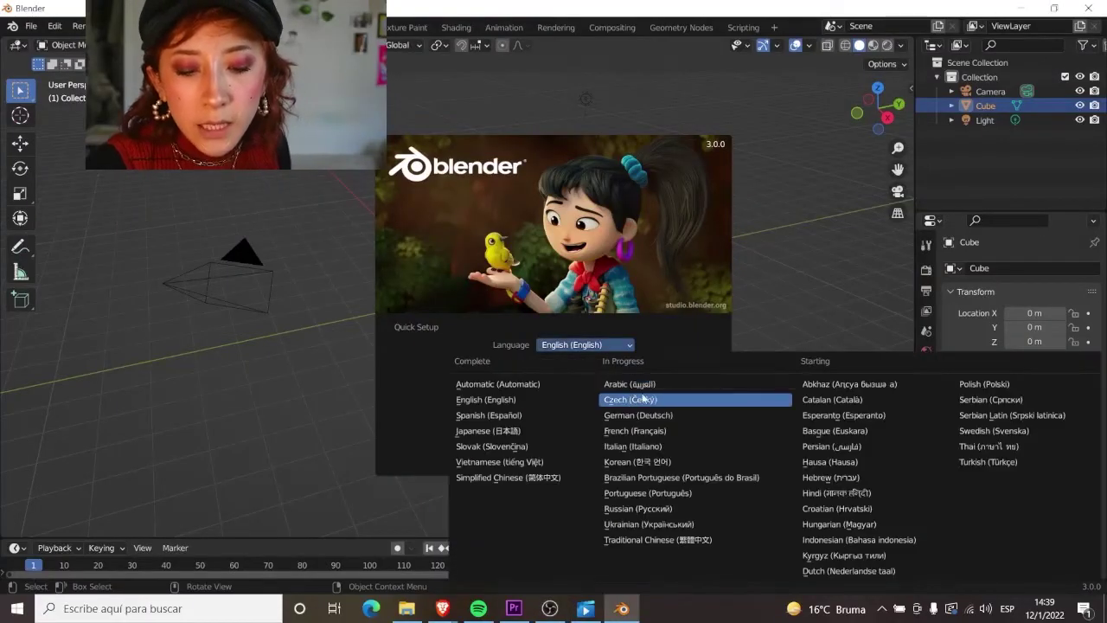
left_click(489, 415)
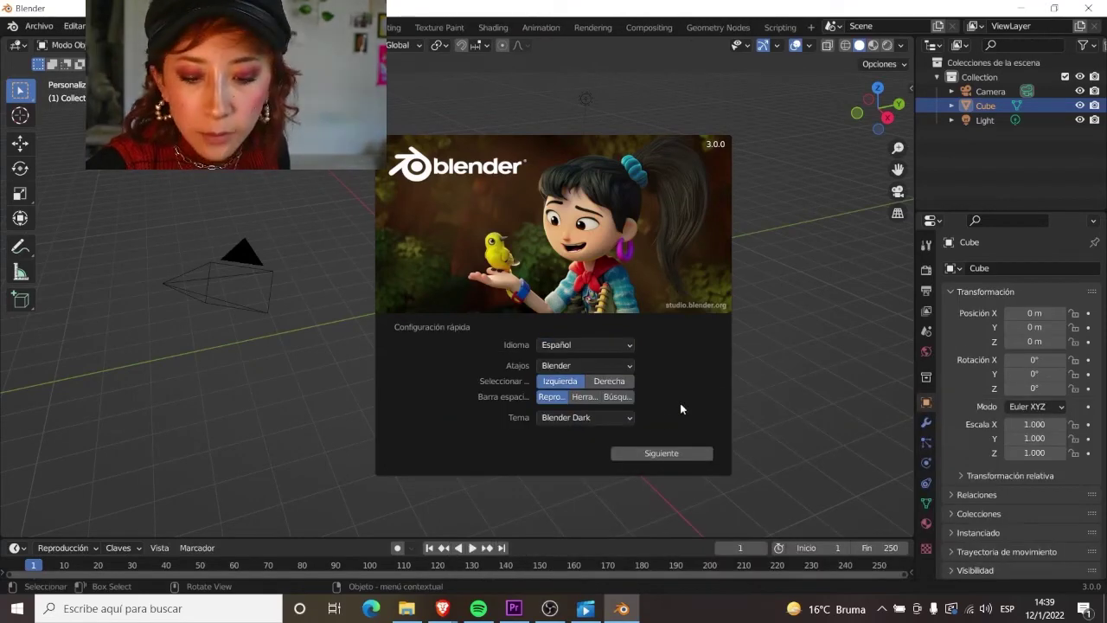
left_click(680, 449)
left_click(342, 224)
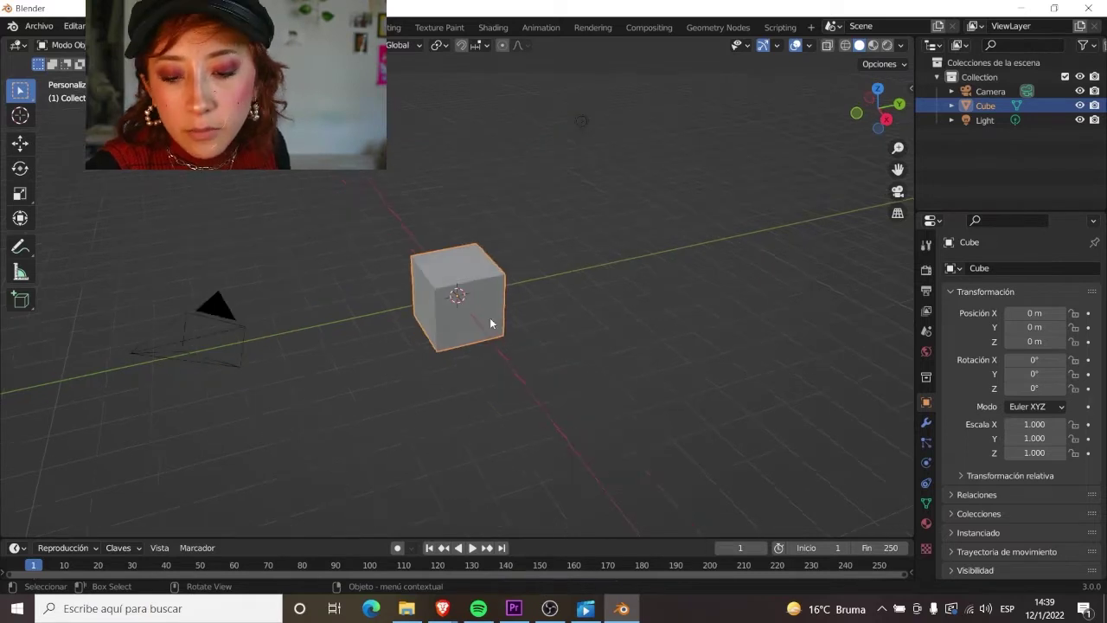
Step: Delete the default cube so only camera and light remain, and show the Archivo > Importar formats
key("Delete")
middle_click_drag(504, 282, 393, 187)
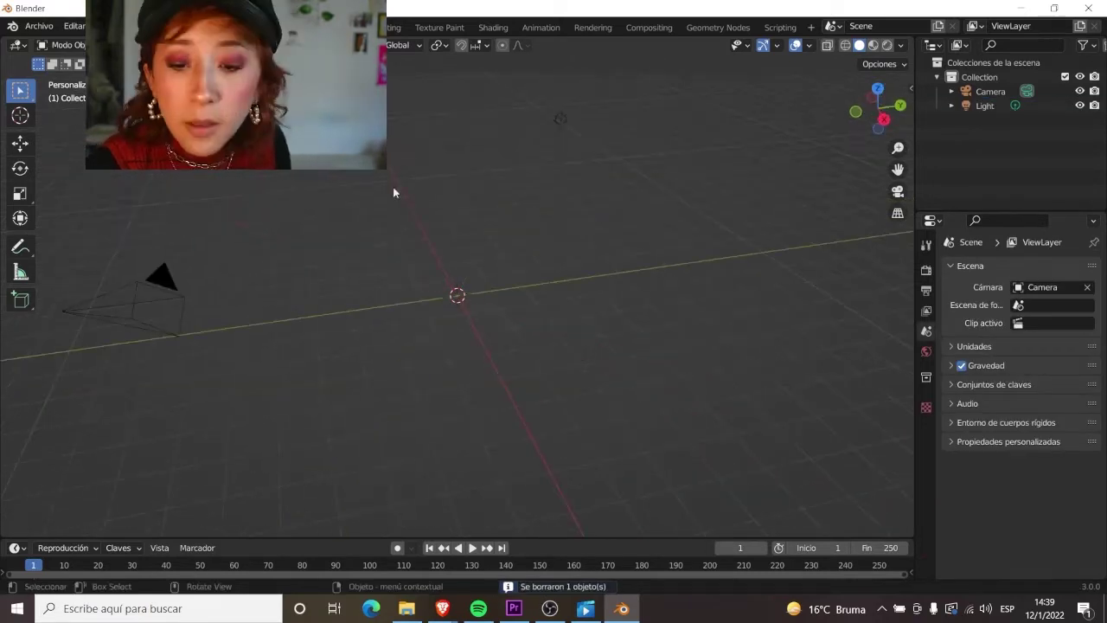
left_click(30, 28)
mouse_move(60, 220)
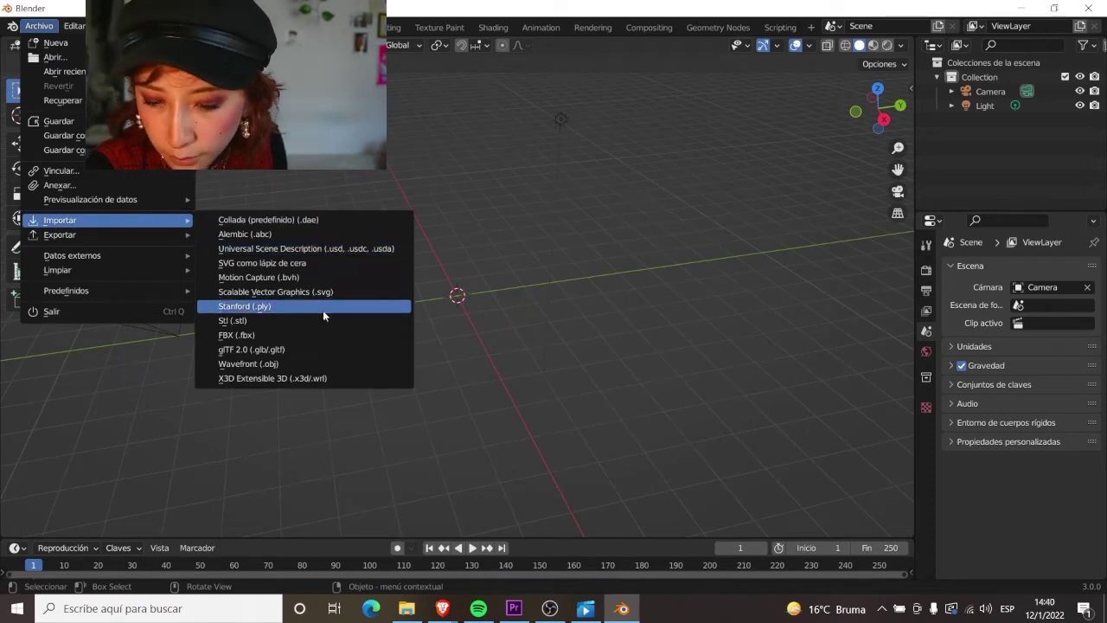
Step: Import the Mixamo voxel girl FBX file as a rigged armature
left_click(322, 336)
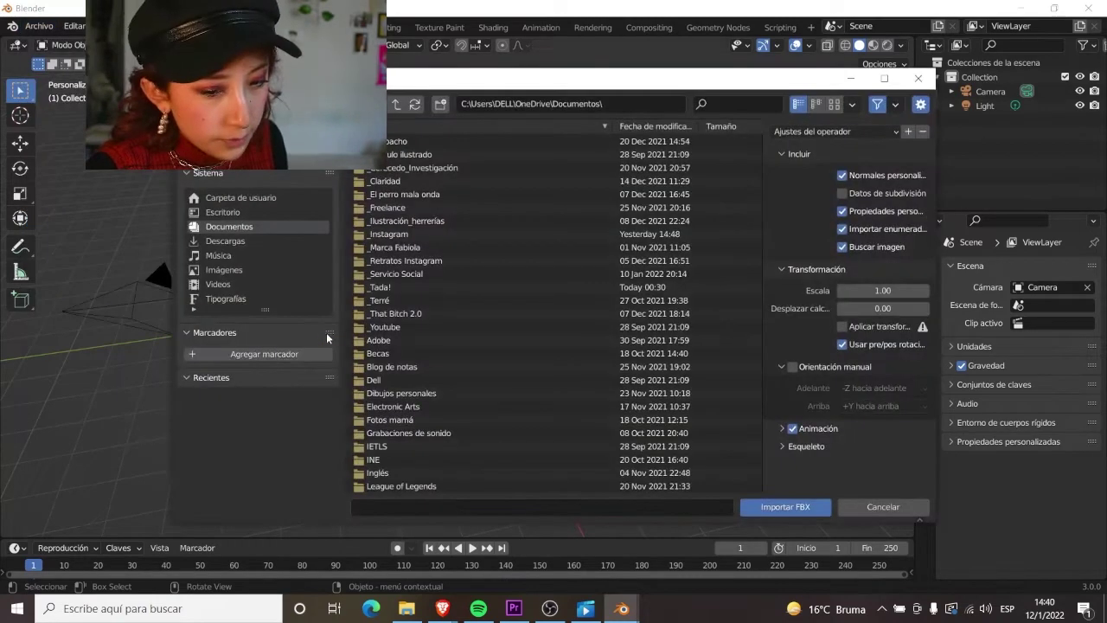
left_click(810, 515)
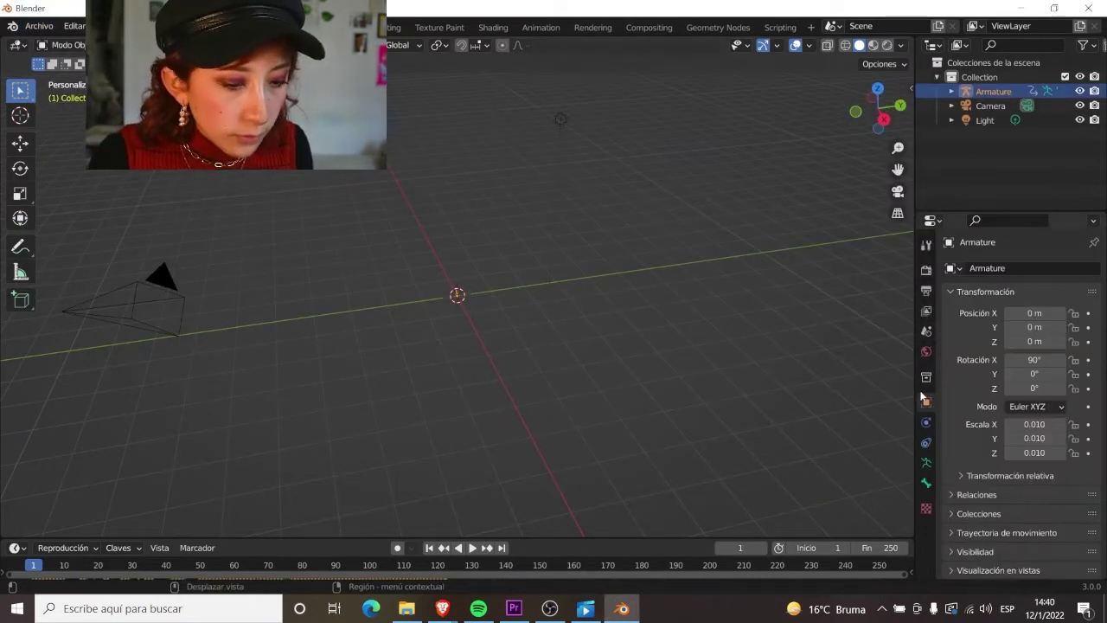
middle_click_drag(397, 333, 420, 378)
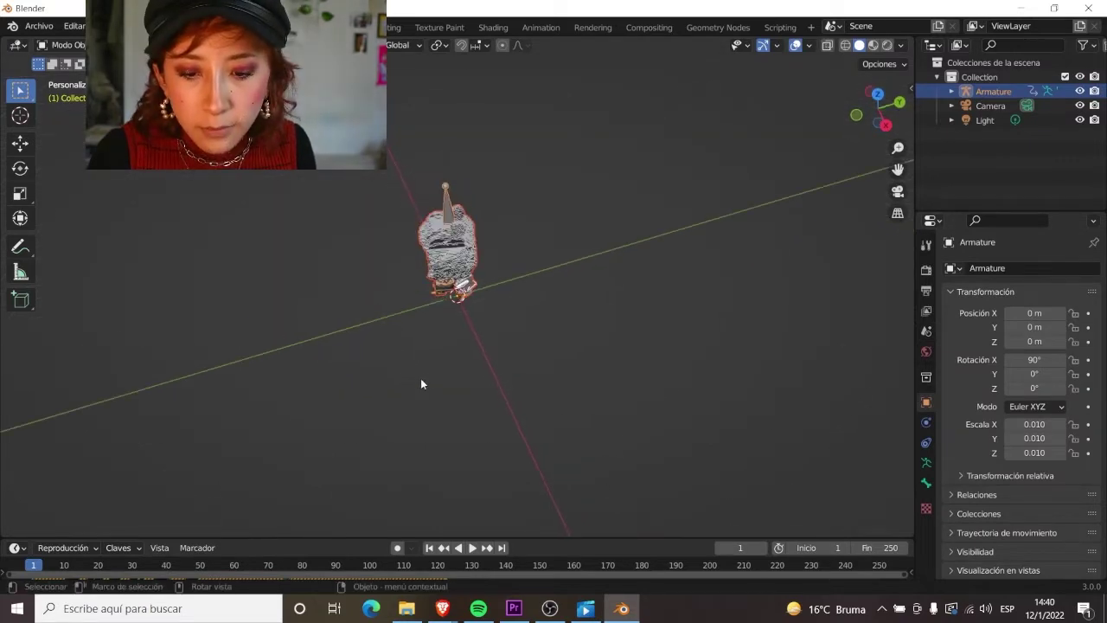
right_click(420, 378)
middle_click_drag(479, 322, 584, 309)
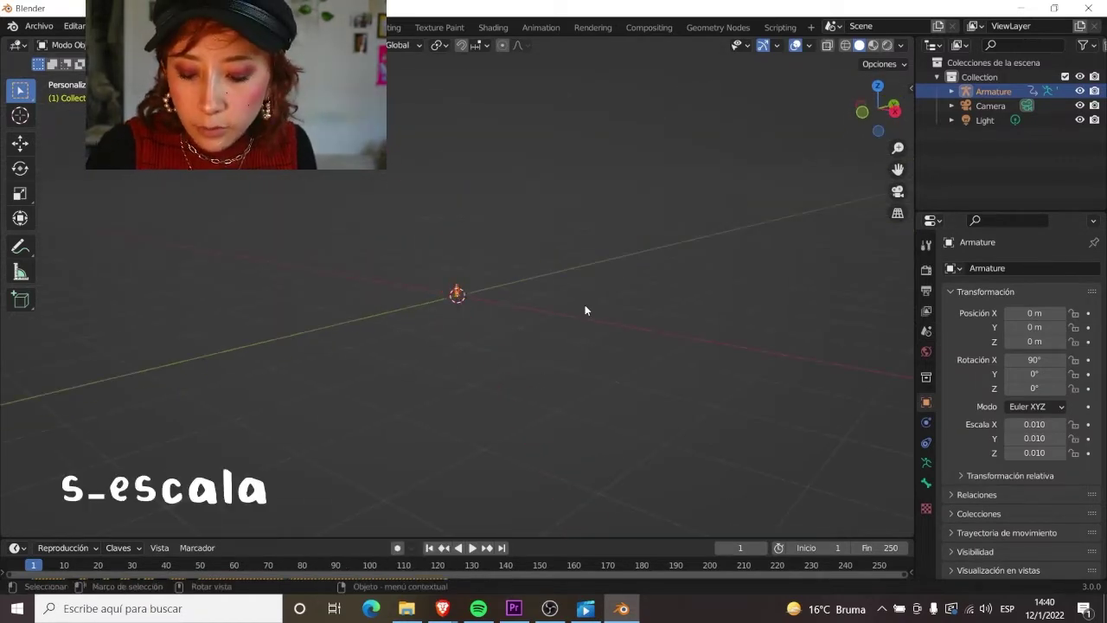
Step: Scale the armature up from 0.010 to about 0.131 so the character is visible
key("s")
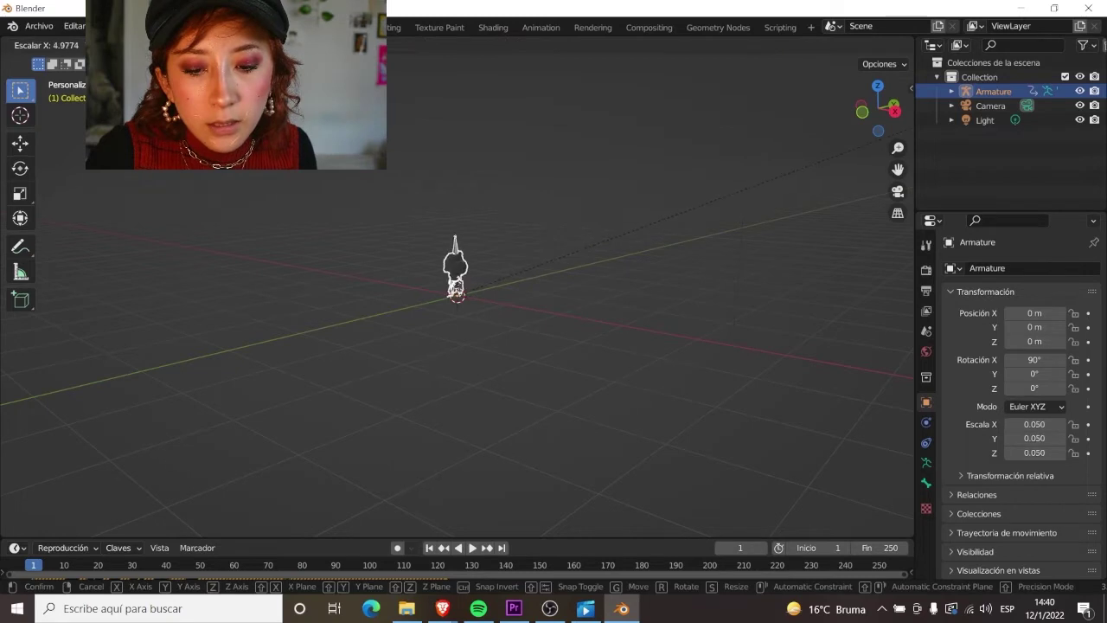
left_click(772, 250)
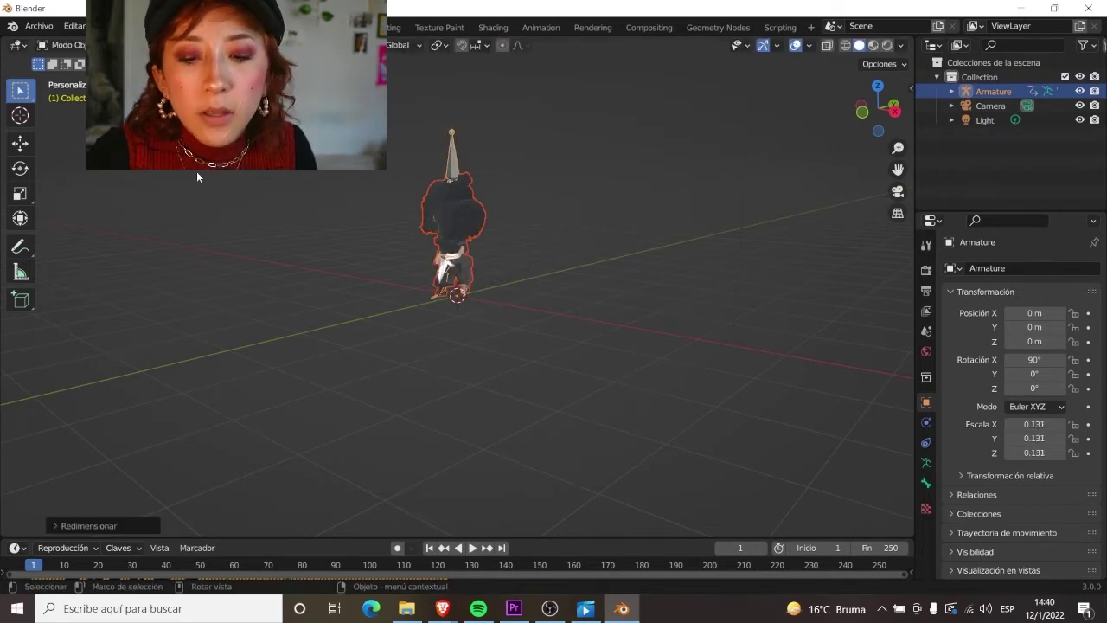
middle_click_drag(385, 303, 419, 346)
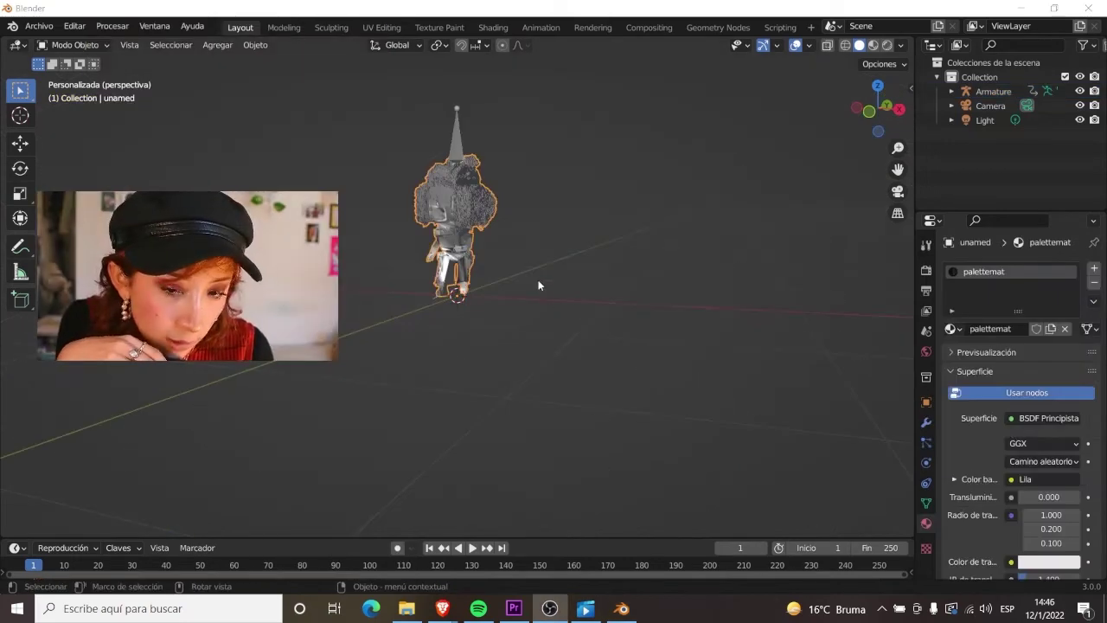
Step: Apply Sombrear suave to the character and switch the viewport to Rendered shading
mouse_move(538, 279)
middle_mouse_down()
mouse_move(696, 356)
mouse_move(680, 292)
mouse_move(537, 274)
middle_mouse_up()
right_click(469, 259)
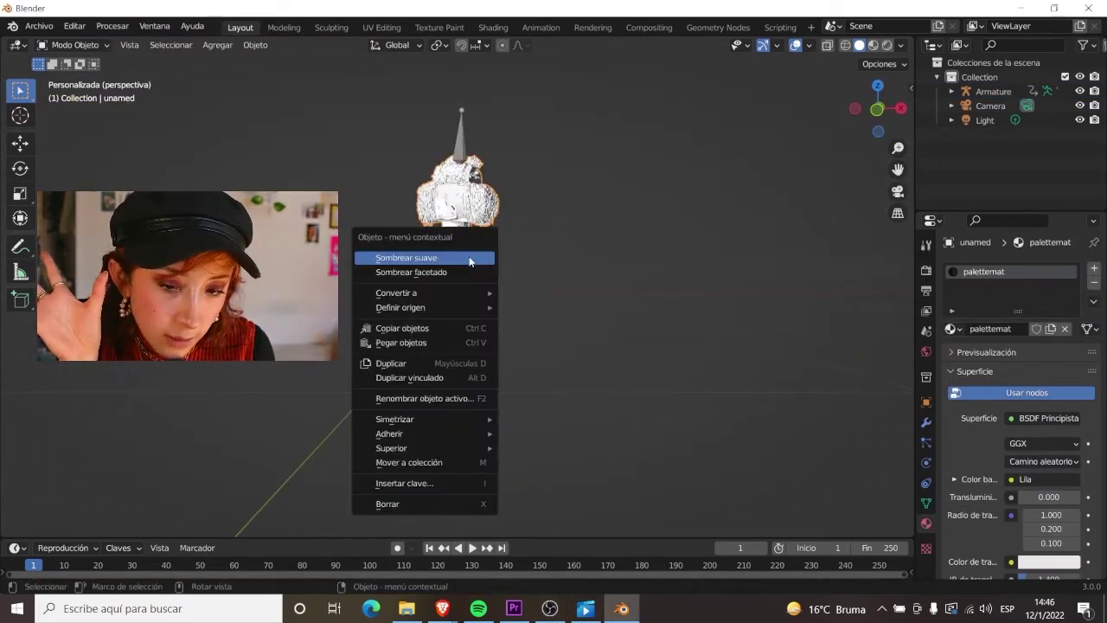
left_click(470, 260)
middle_click_drag(781, 133, 778, 207)
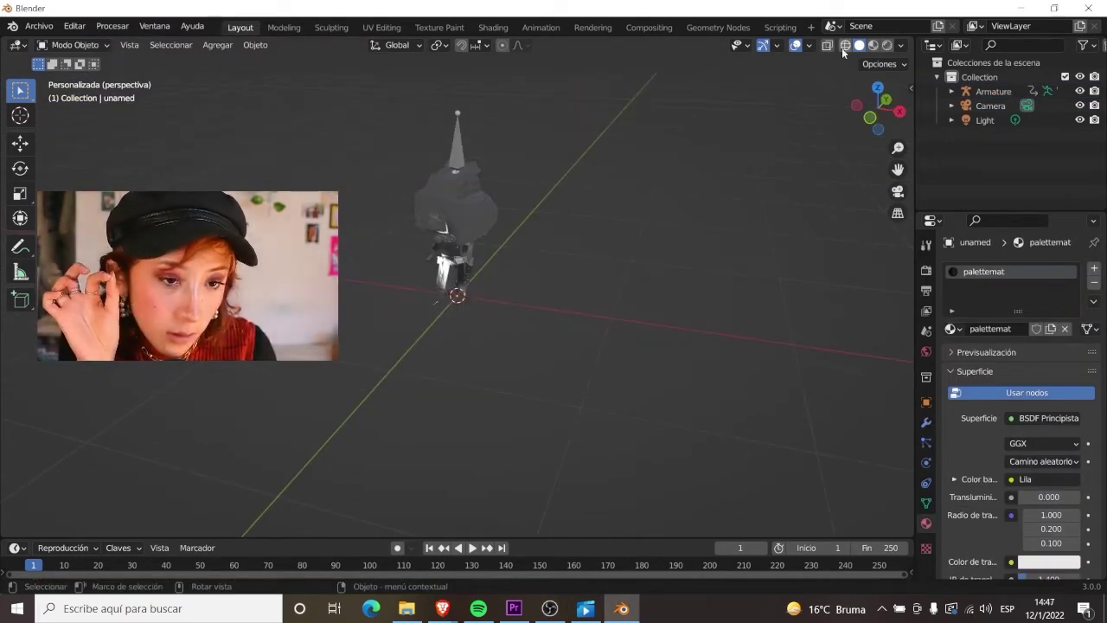
left_click(888, 47)
mouse_move(563, 274)
middle_mouse_down()
mouse_move(370, 248)
mouse_move(699, 280)
mouse_move(497, 268)
mouse_move(709, 309)
mouse_move(606, 346)
mouse_move(500, 247)
mouse_move(623, 263)
mouse_move(553, 259)
middle_mouse_up()
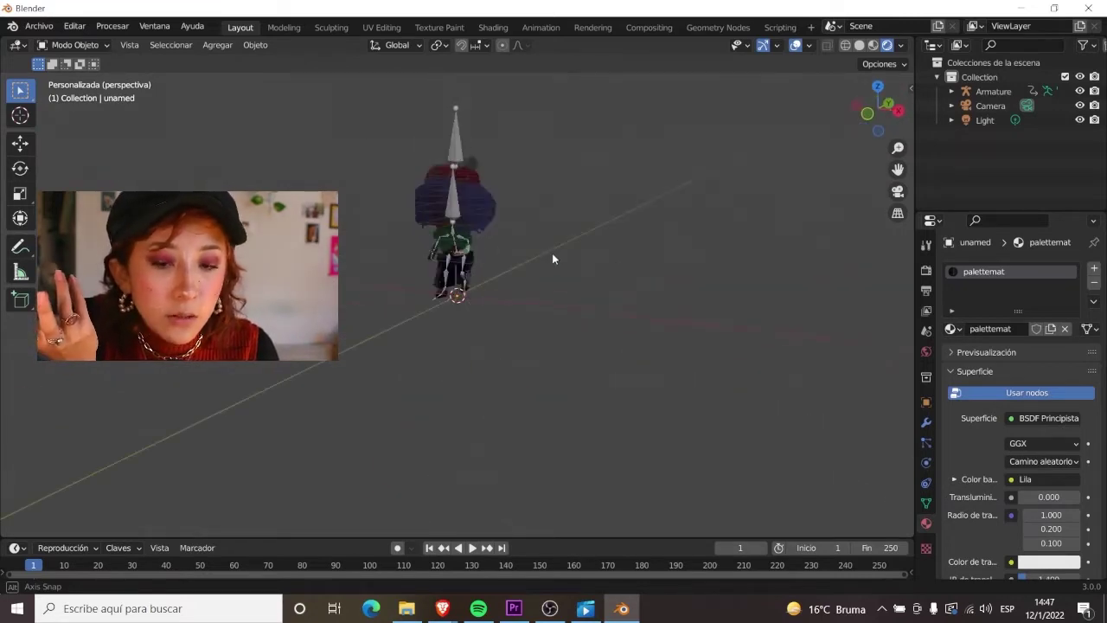
Step: Untick Mostrar cara trasera in the palettemat material options so the character looks solid
left_click(471, 204)
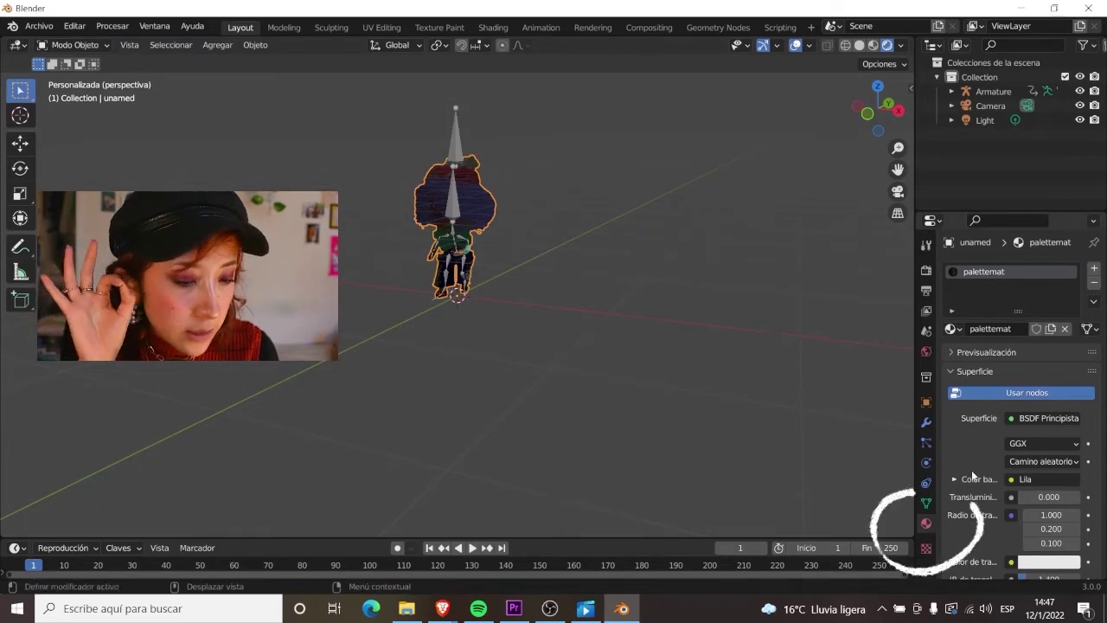
scroll(1044, 361, "down", 5)
scroll(1044, 361, "down", 5)
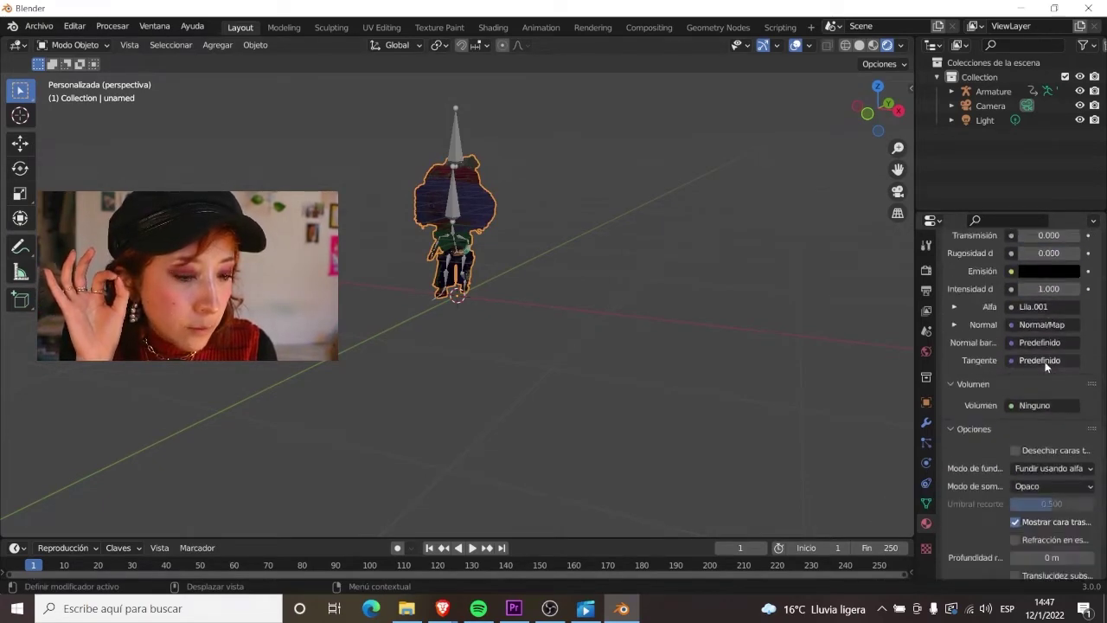
scroll(1045, 361, "down", 5)
left_click(985, 517)
left_click(985, 517)
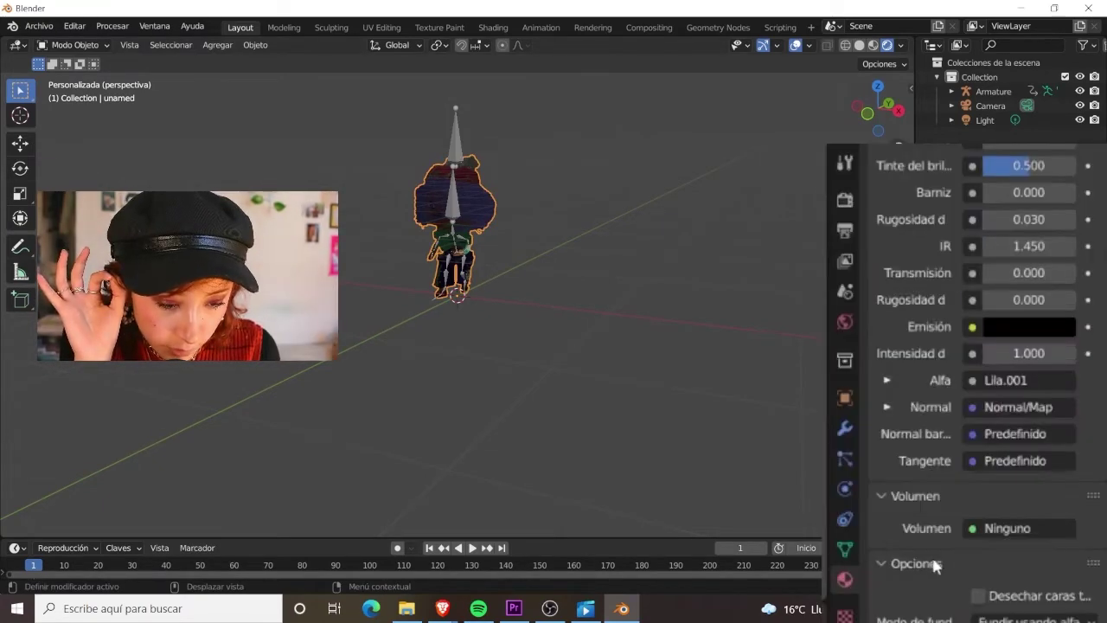
left_click(980, 450)
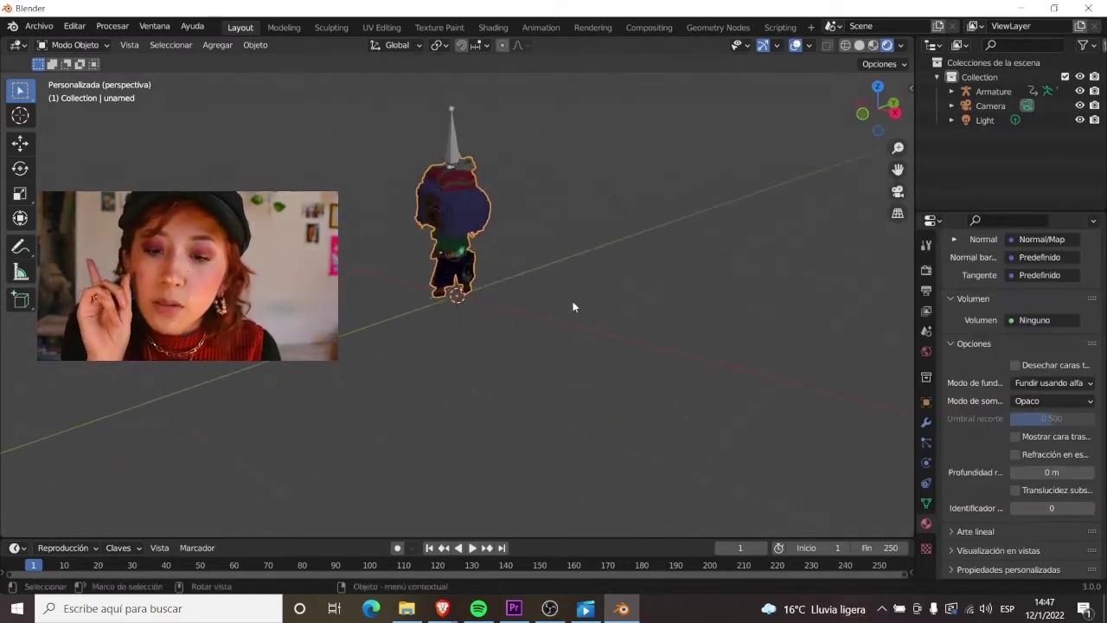
left_click(610, 314)
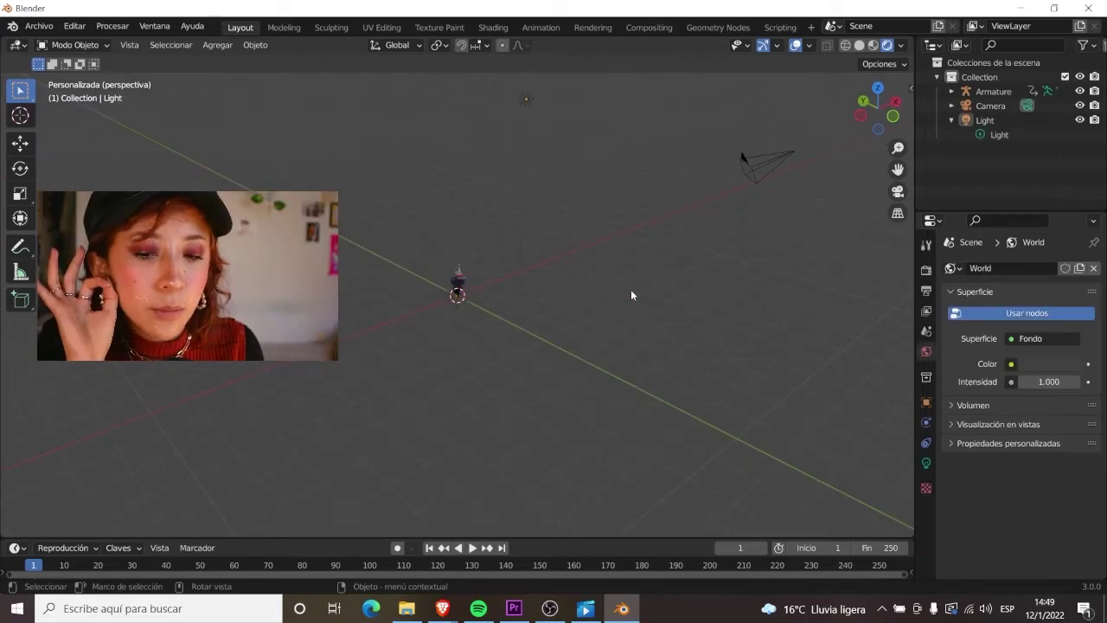
Step: Scale up the point light and move it with the gizmo to sit beside and above the voxel girl
key("s")
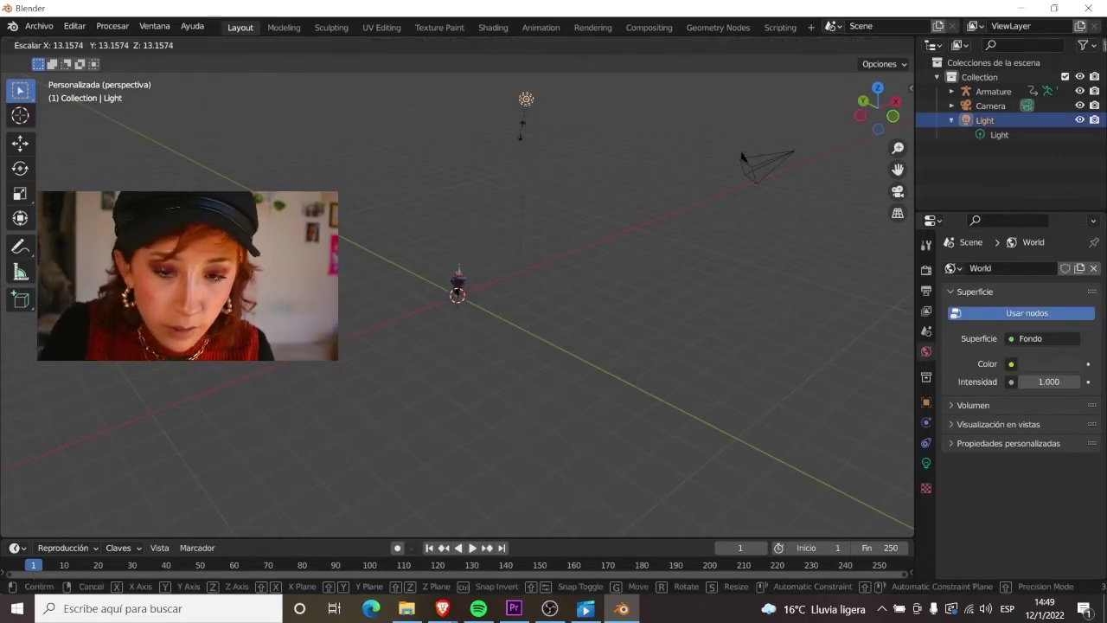
left_click(525, 103)
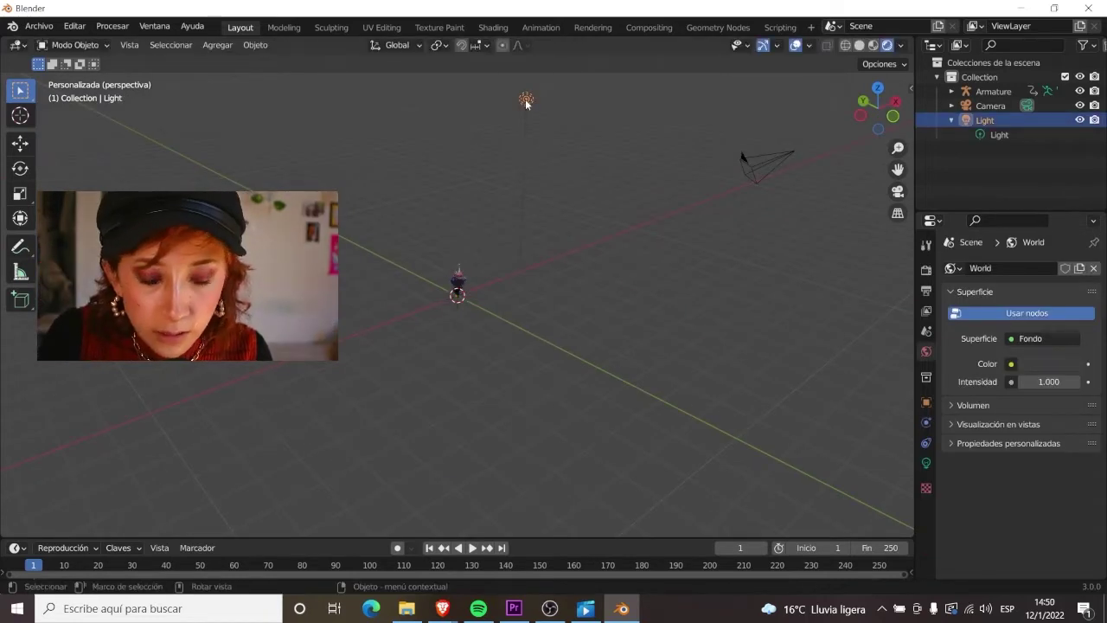
left_click(20, 144)
mouse_move(518, 90)
left_mouse_down()
mouse_move(412, 113)
mouse_move(498, 313)
left_mouse_up()
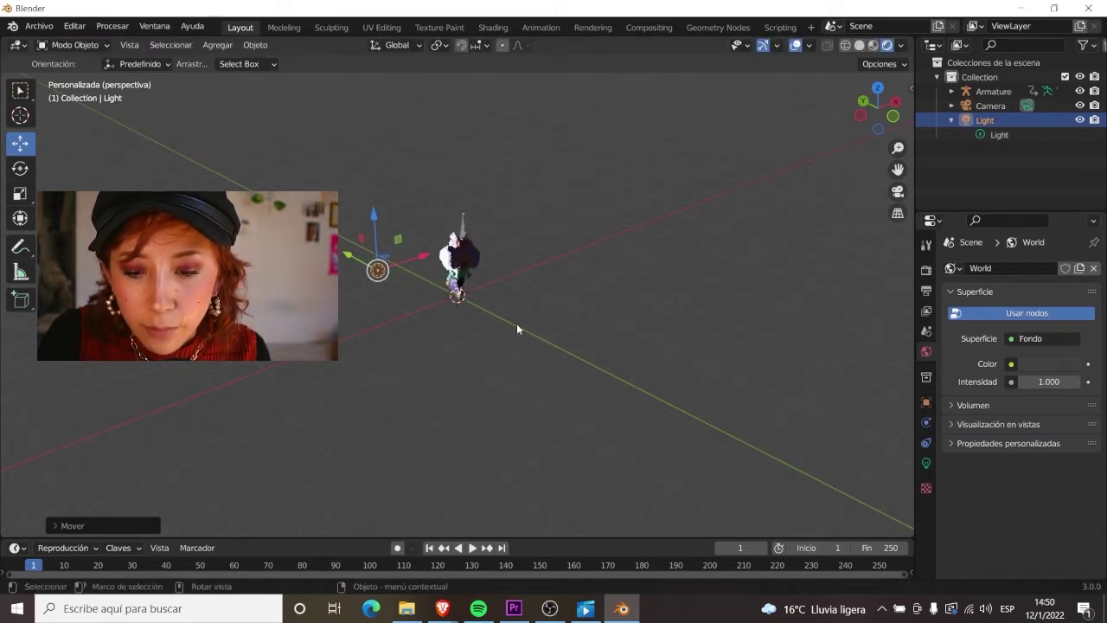
left_click_drag(348, 254, 373, 261)
mouse_move(455, 308)
left_mouse_down()
mouse_move(480, 313)
mouse_move(485, 259)
left_mouse_up()
mouse_move(485, 260)
middle_mouse_down()
mouse_move(630, 338)
mouse_move(516, 354)
mouse_move(554, 340)
mouse_move(543, 326)
mouse_move(595, 342)
middle_mouse_up()
right_click(554, 353)
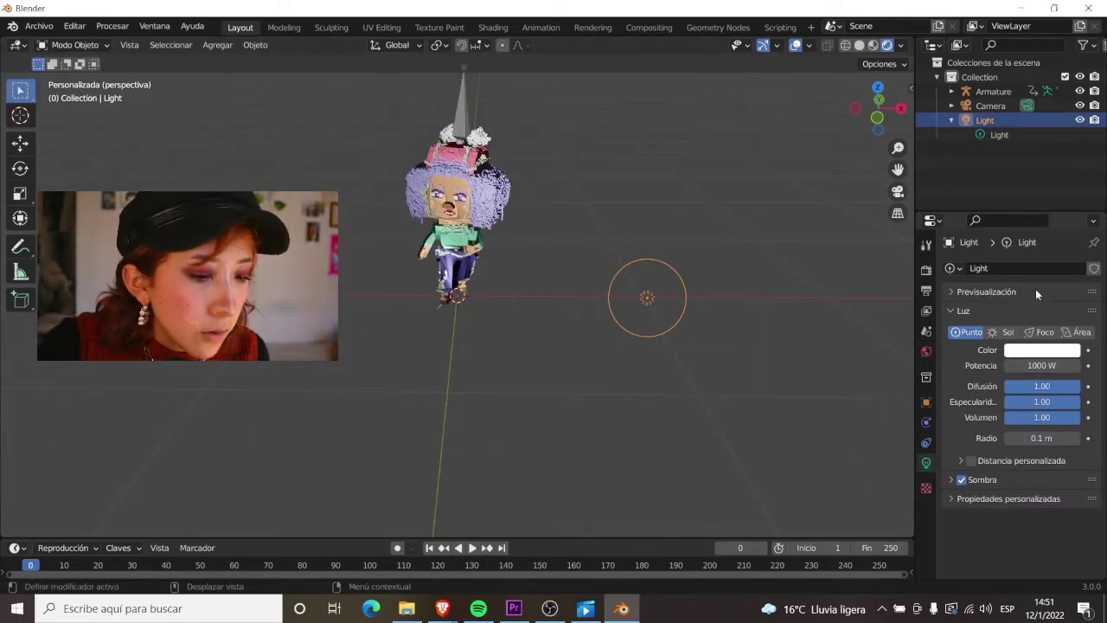
Step: Try Sol, Foco and Área light types, return to Punto, and set the light colour to pink
left_click(1006, 333)
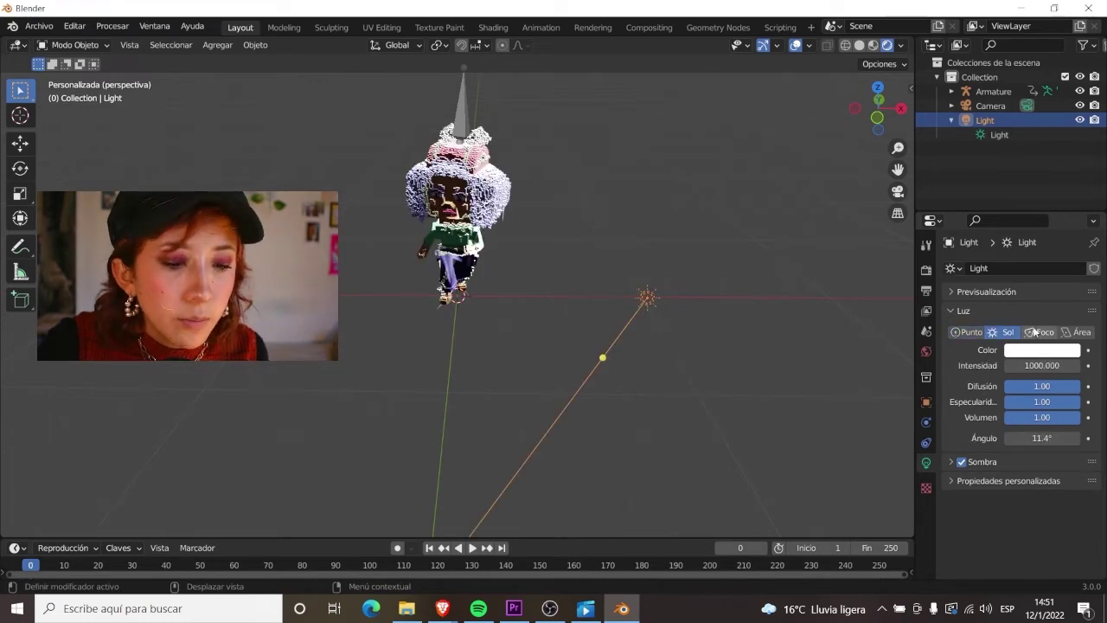
left_click(1037, 332)
left_click(1080, 332)
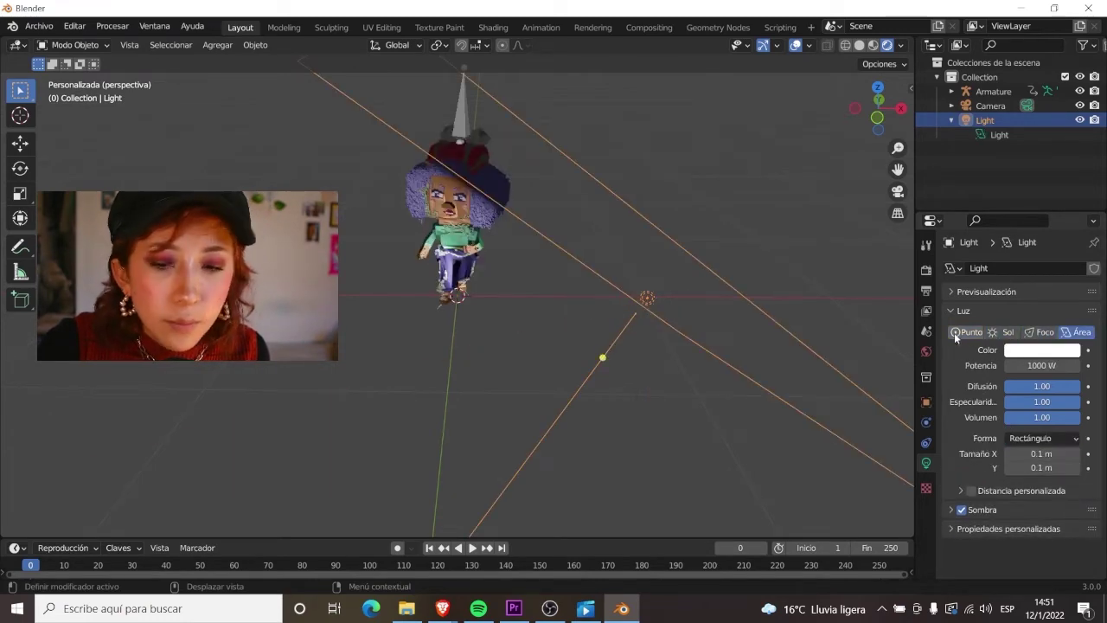
left_click(967, 332)
left_click(1056, 351)
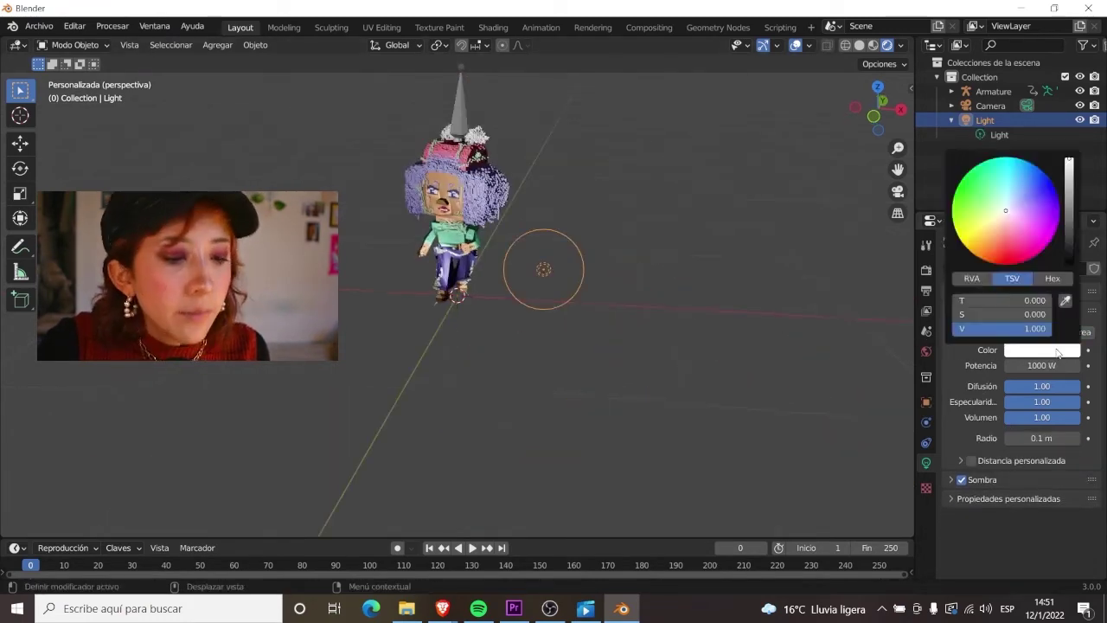
left_click(1042, 349)
left_click_drag(1038, 217, 1024, 225)
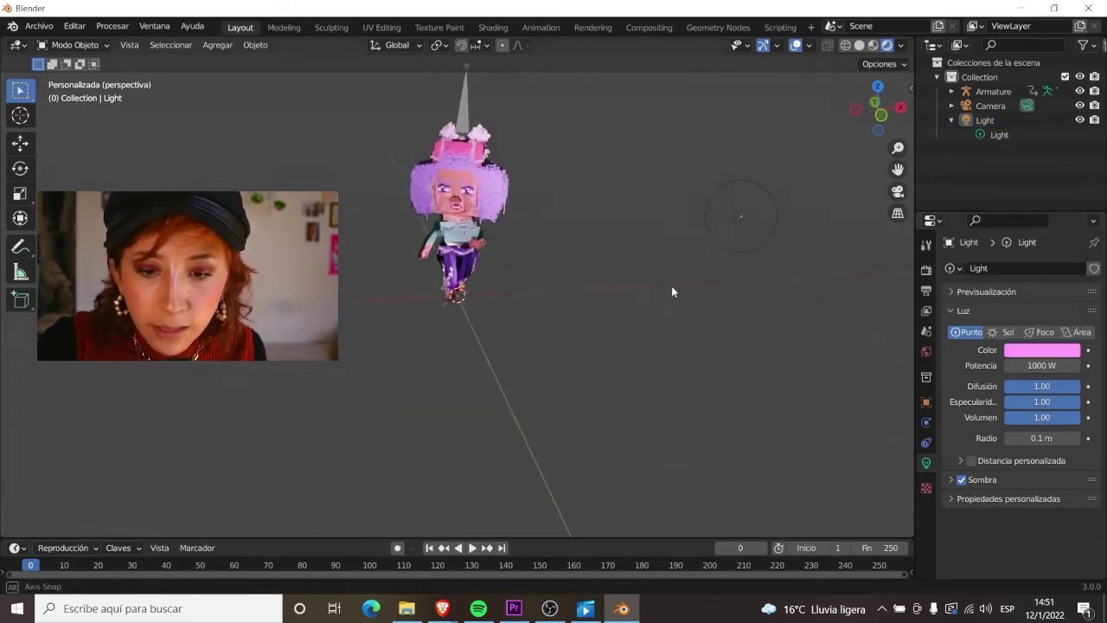
middle_click_drag(671, 286, 557, 264)
left_click(444, 196)
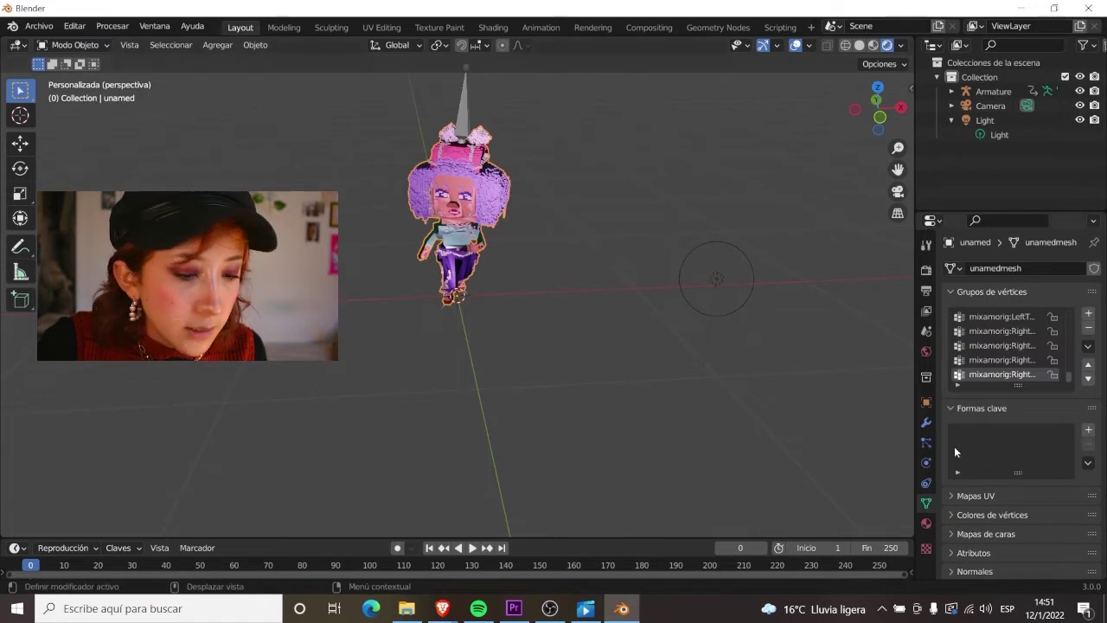
Step: Set the material to Metálico 0 and Rugosidad 1, and rotate the new spotlight toward the character
mouse_move(550, 313)
middle_mouse_down()
mouse_move(607, 270)
mouse_move(586, 303)
middle_mouse_up()
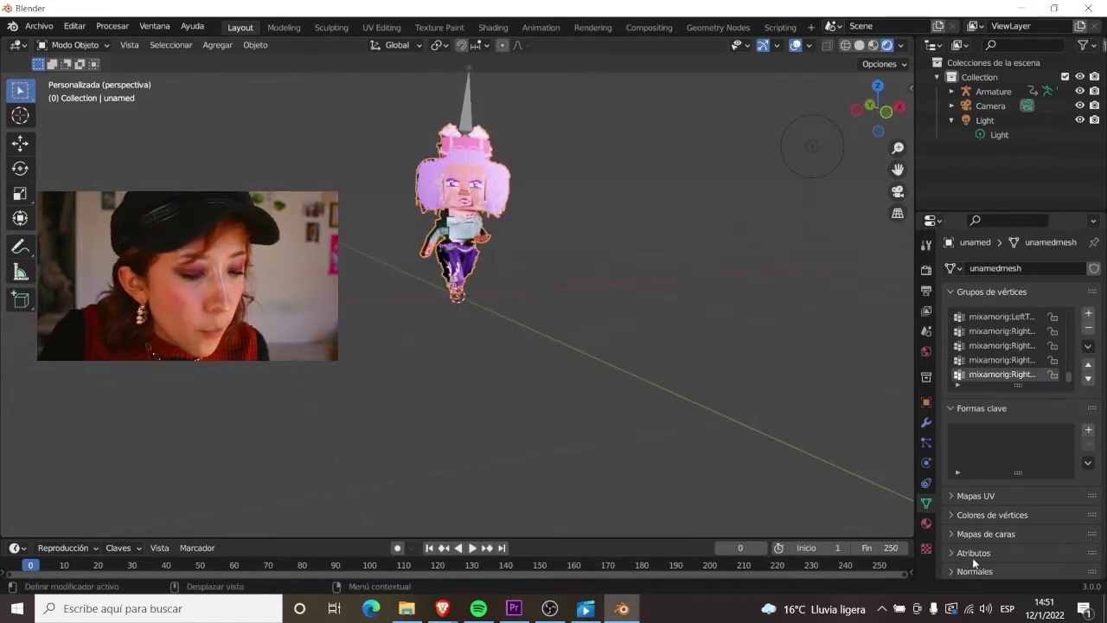
left_click(926, 524)
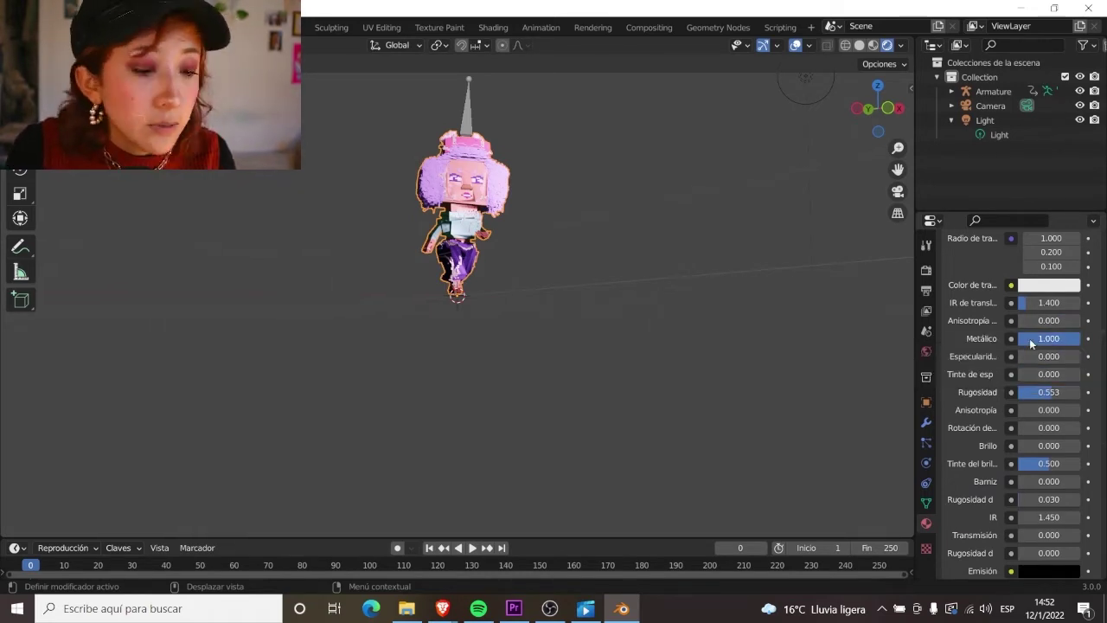
key("BackSpace")
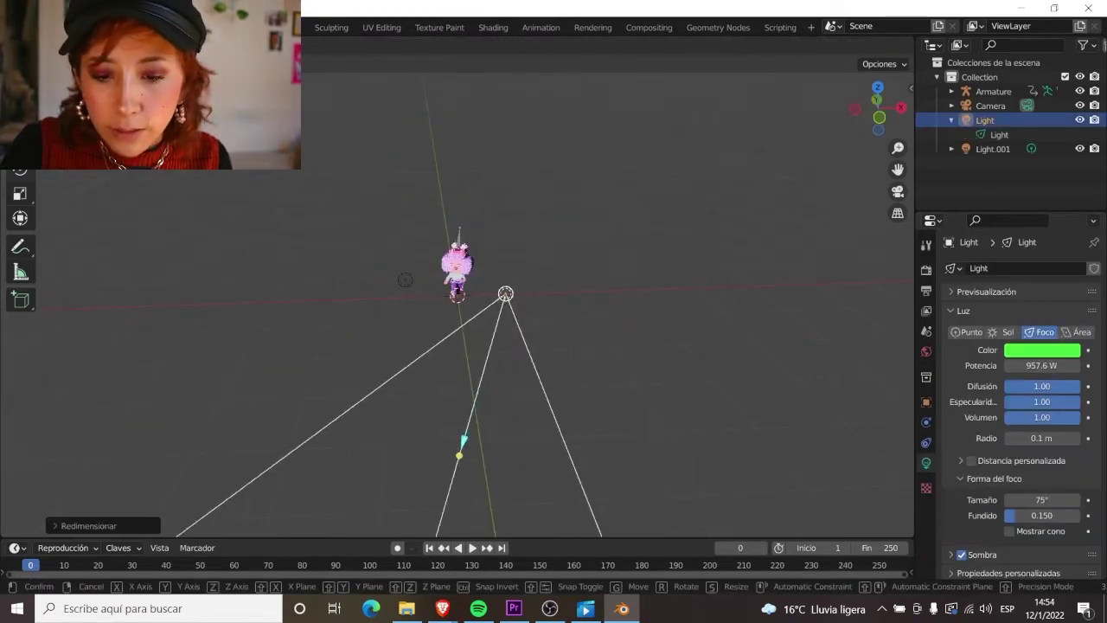
key("r")
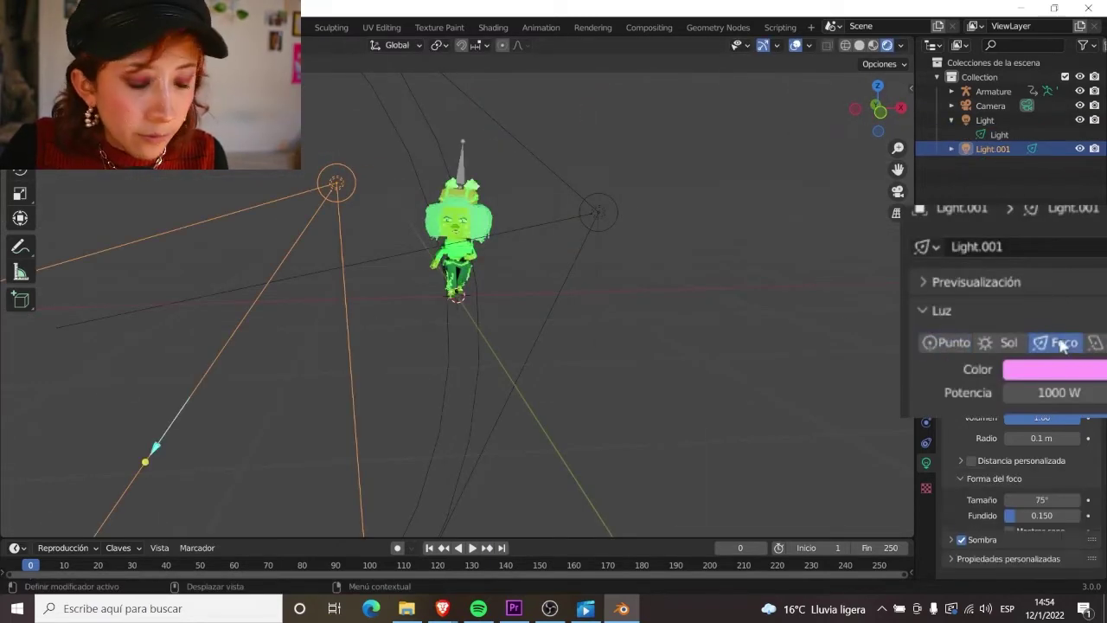
Step: Frame the spotlight, shrink it and reposition it near the character
key("KP_Decimal")
key("r")
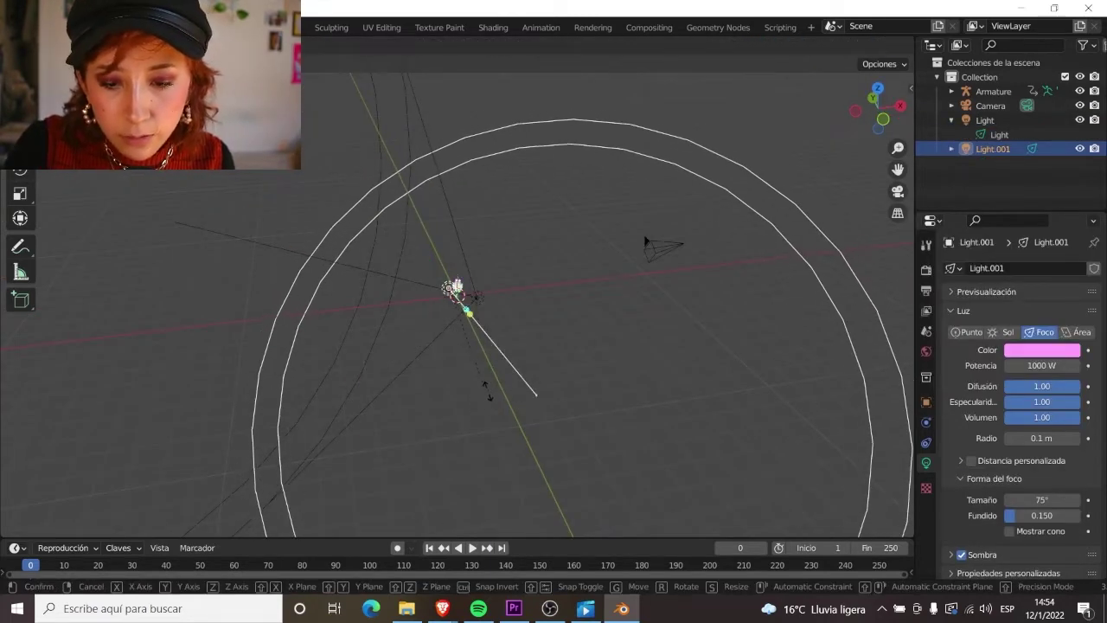
left_click(425, 341)
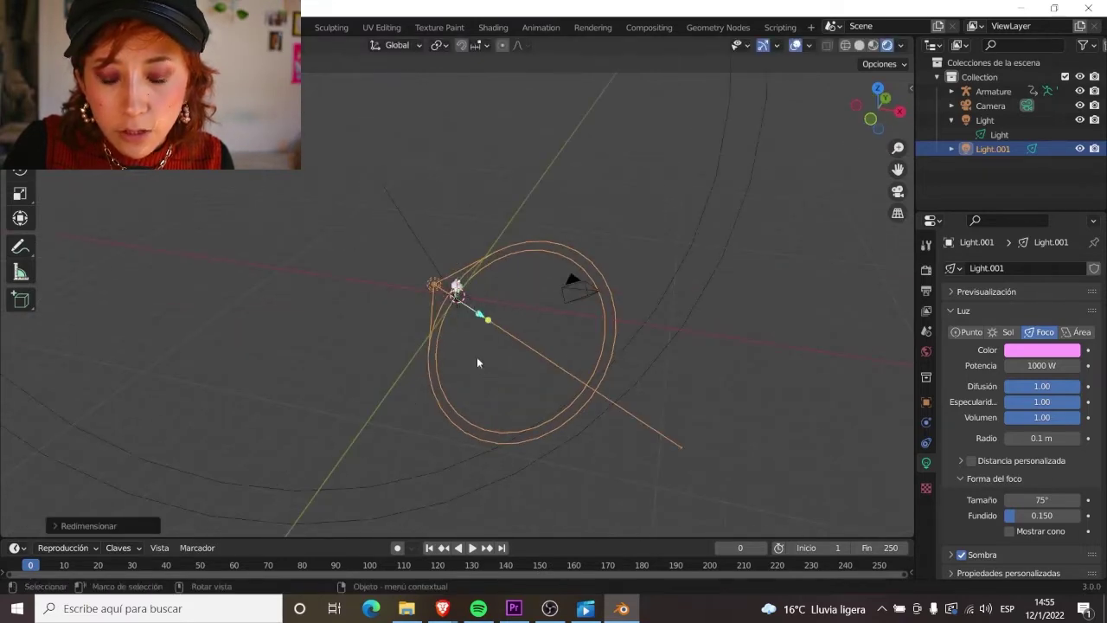
key("KP_4")
key("s")
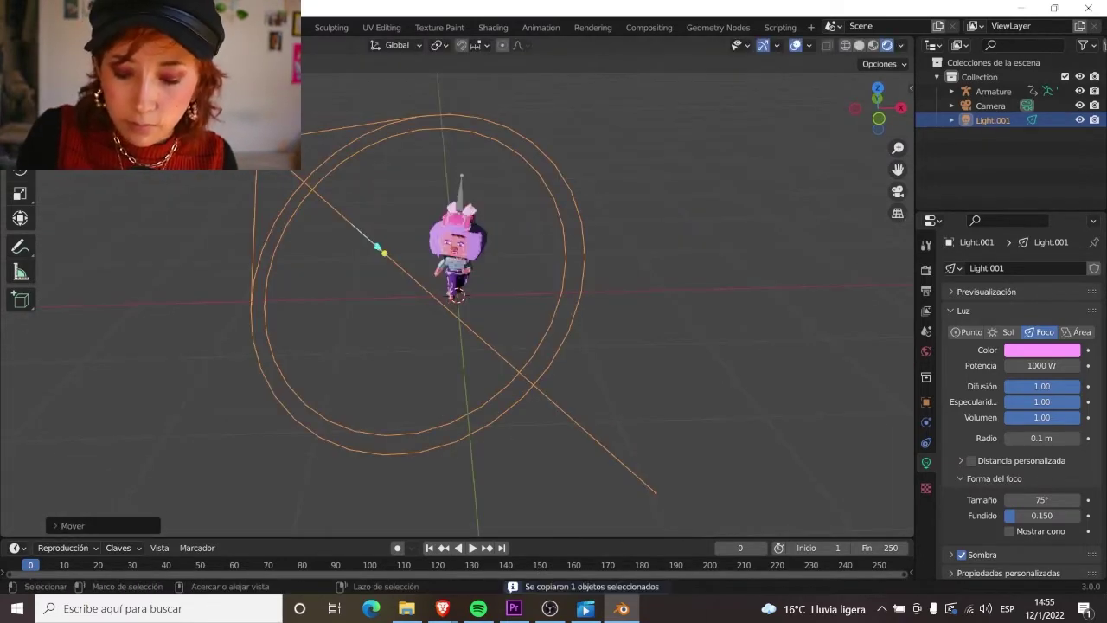
Step: Paste a copied spotlight, Light.002, and place it opposite Light.001 in a top-down view
key("ctrl+v")
key("g")
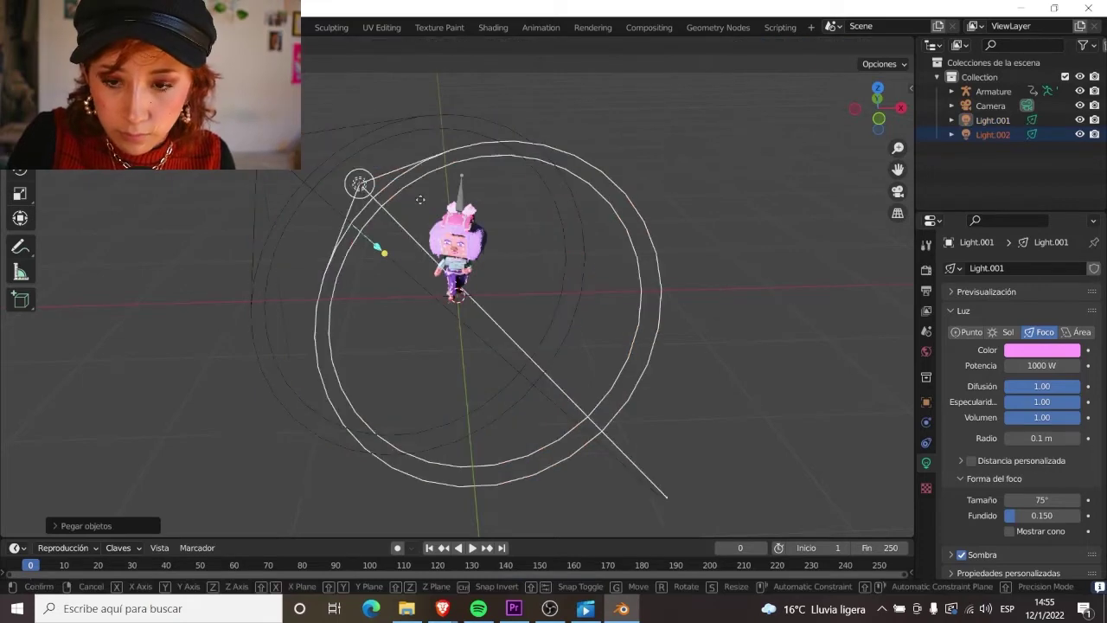
left_click(637, 117)
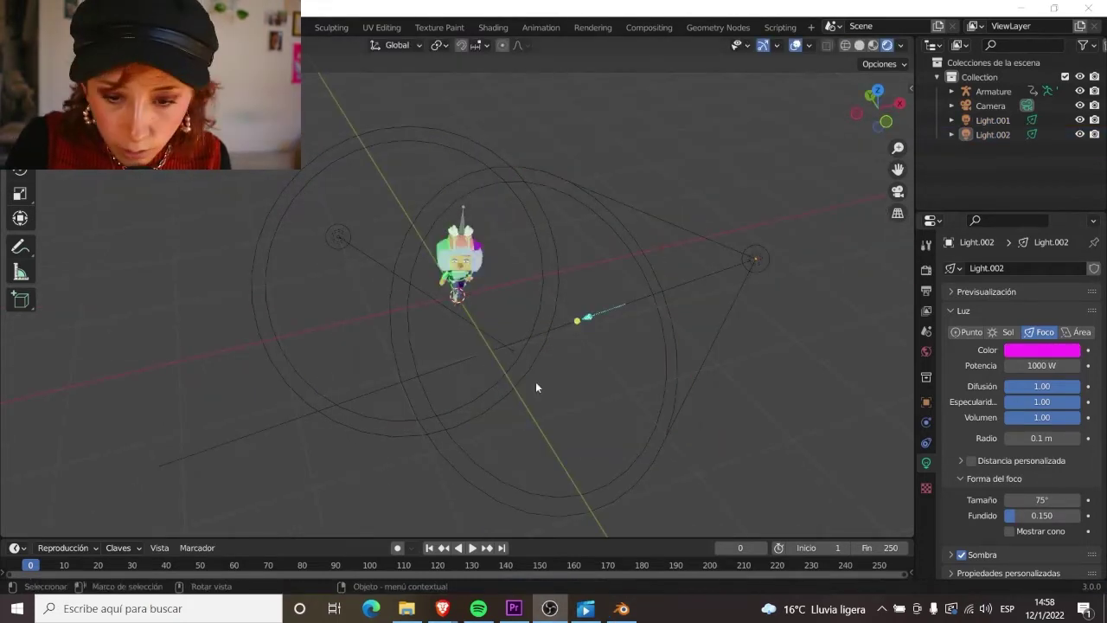
middle_click_drag(612, 383, 587, 373)
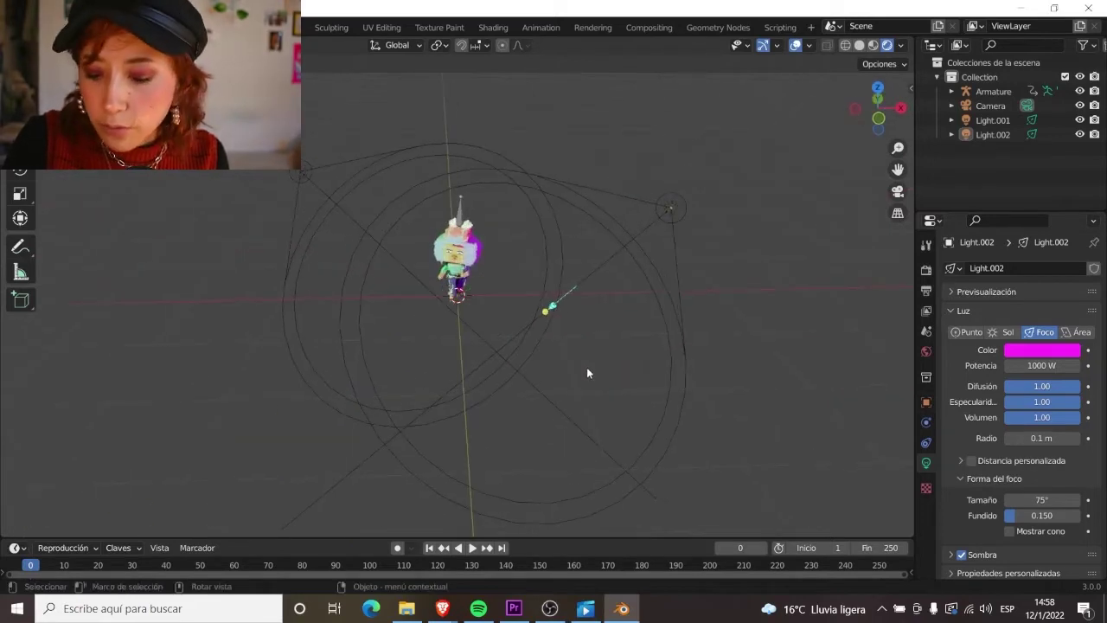
key("shift+a")
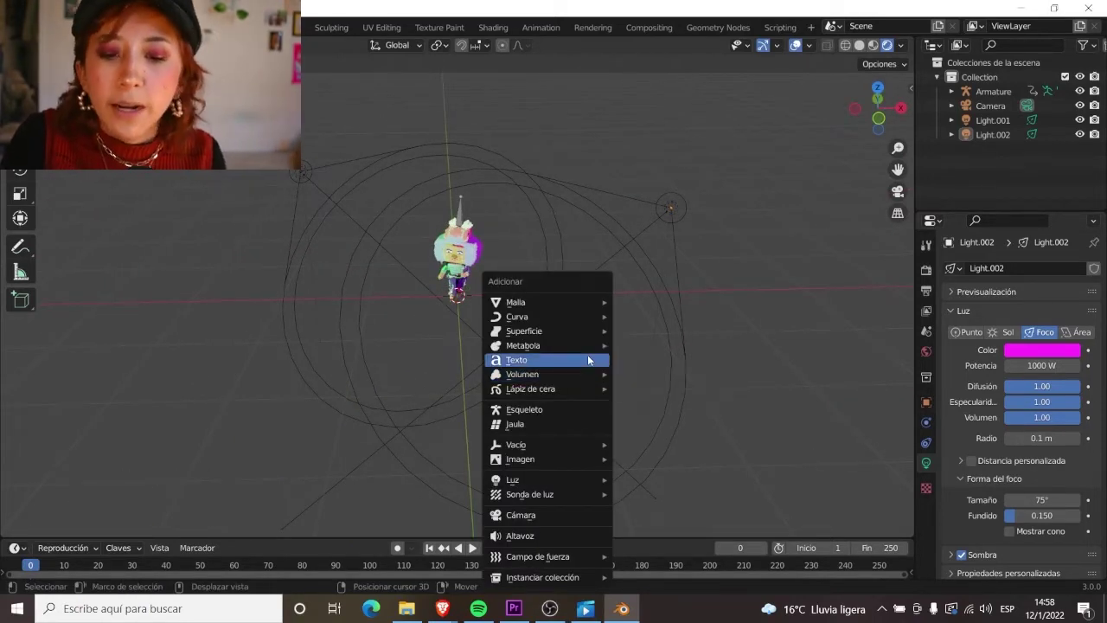
mouse_move(523, 302)
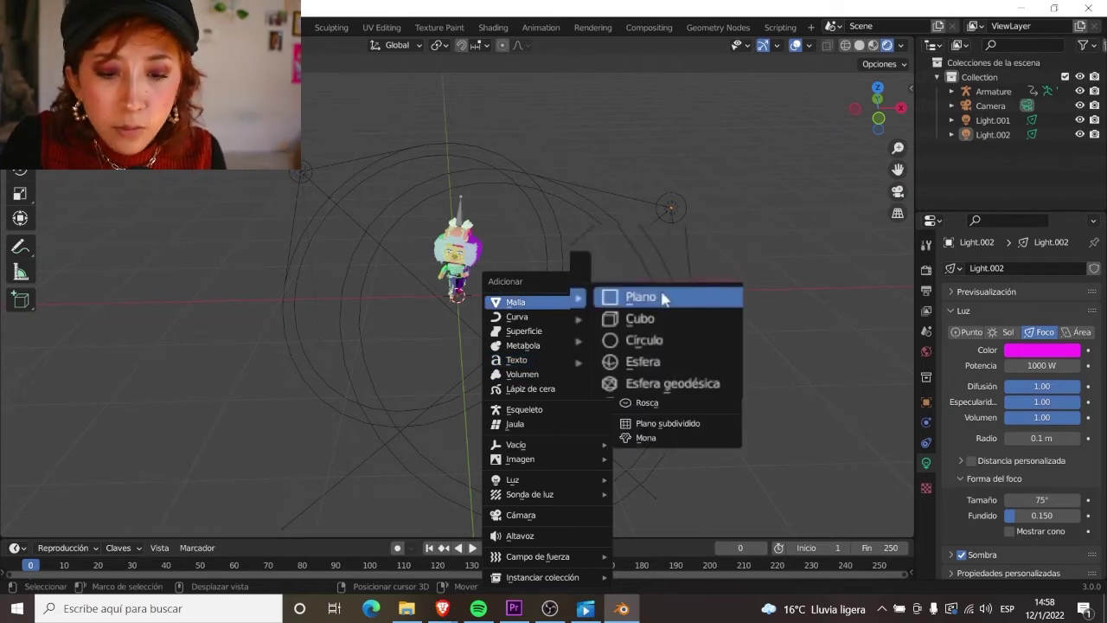
Step: Add a plane under the character and box-select and resize its back edge in Edit Mode
left_click(663, 299)
key("Tab")
key("b")
left_click_drag(595, 141, 616, 189)
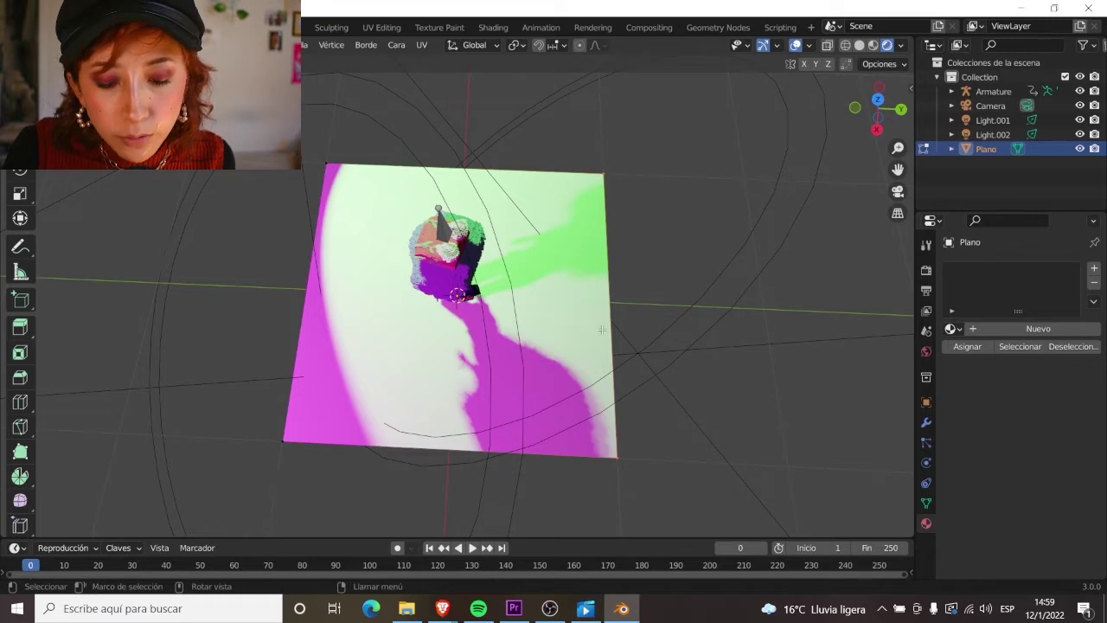
scroll(602, 330, "down", 3)
middle_click_drag(603, 302, 529, 291)
key("r")
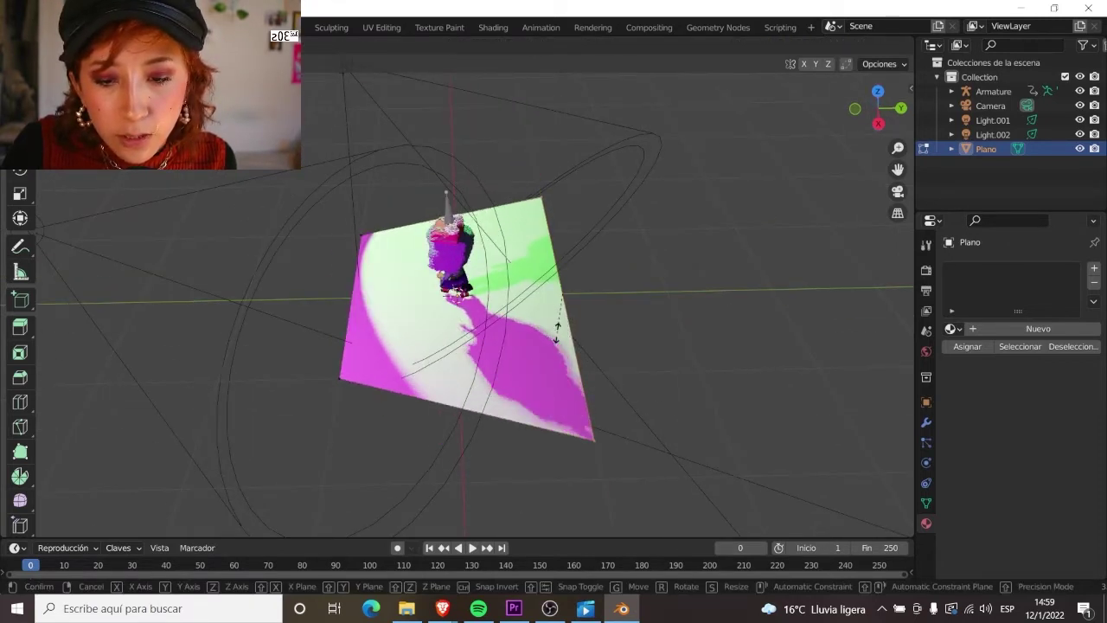
left_click(594, 294)
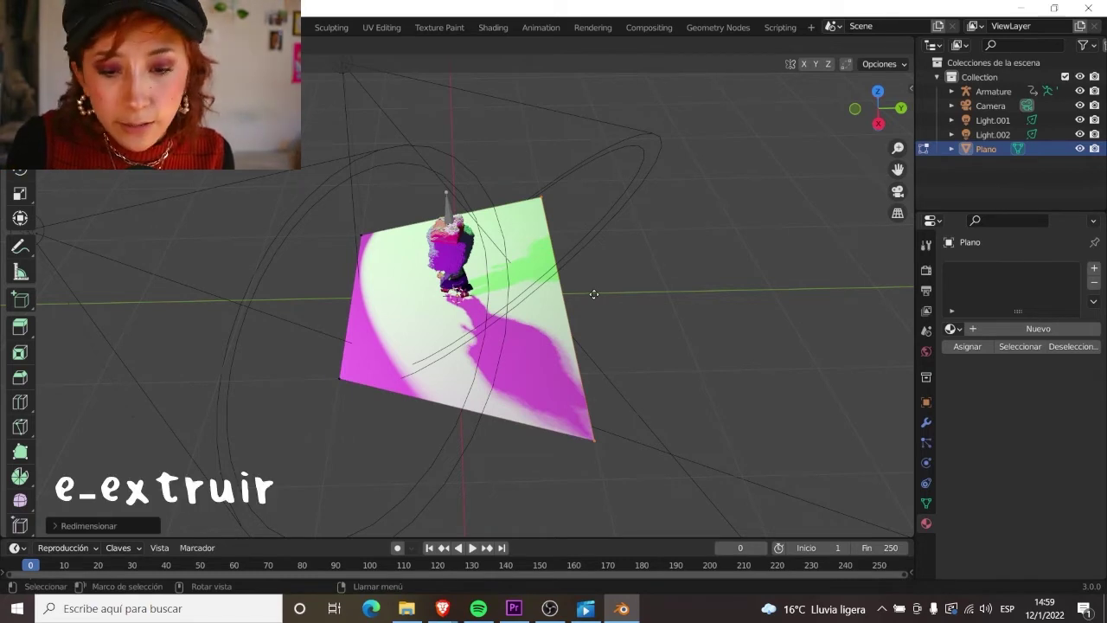
Step: Extrude the back edge upward into a backdrop wall and return to Object Mode
key("e")
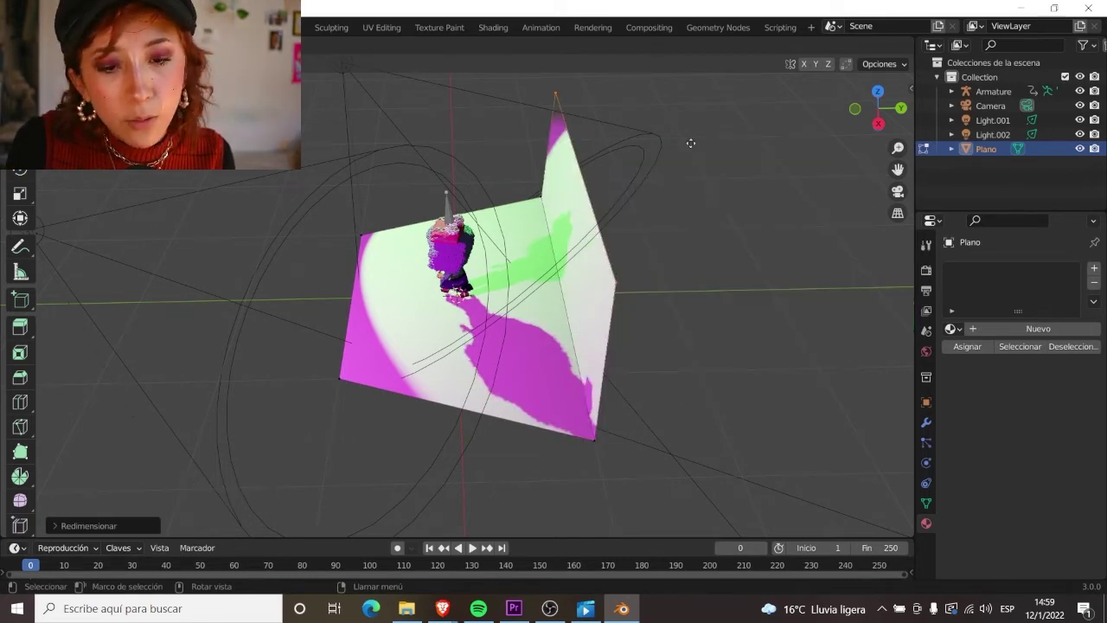
left_click(856, 164)
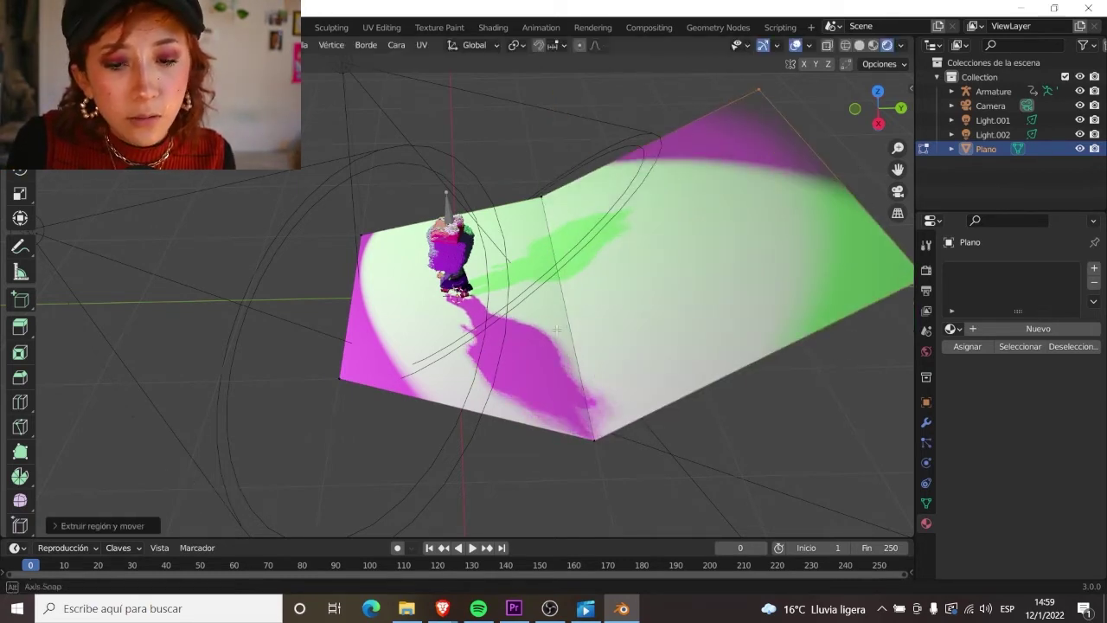
key("KP_0")
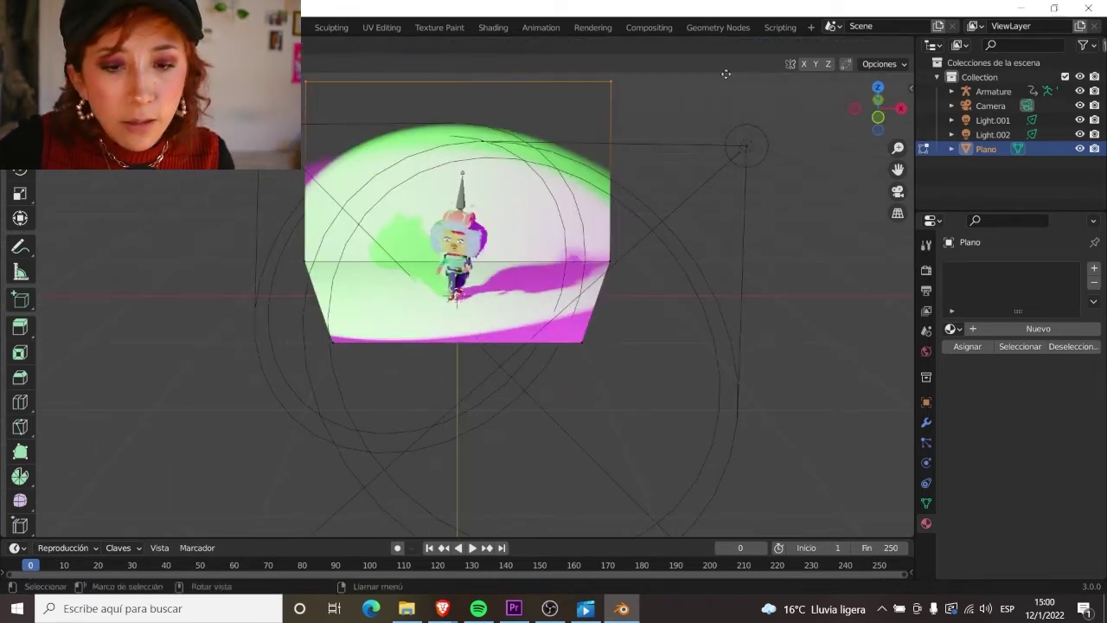
mouse_move(726, 74)
middle_mouse_down()
mouse_move(643, 215)
mouse_move(657, 216)
middle_mouse_up()
left_click(878, 108)
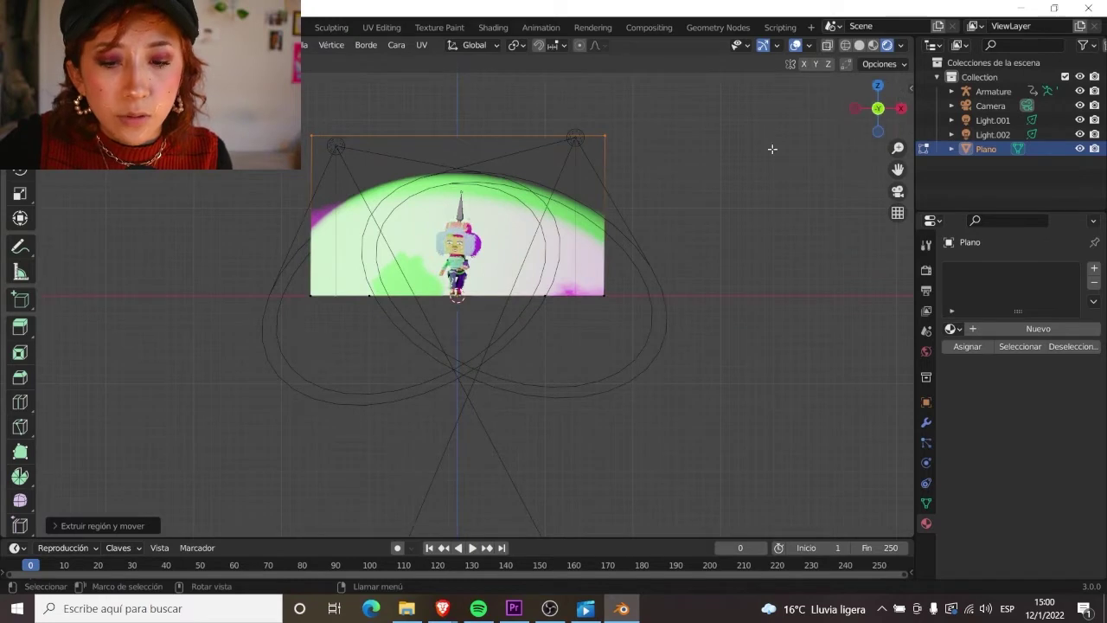
middle_click_drag(772, 149, 541, 354)
scroll(630, 307, "down", 2)
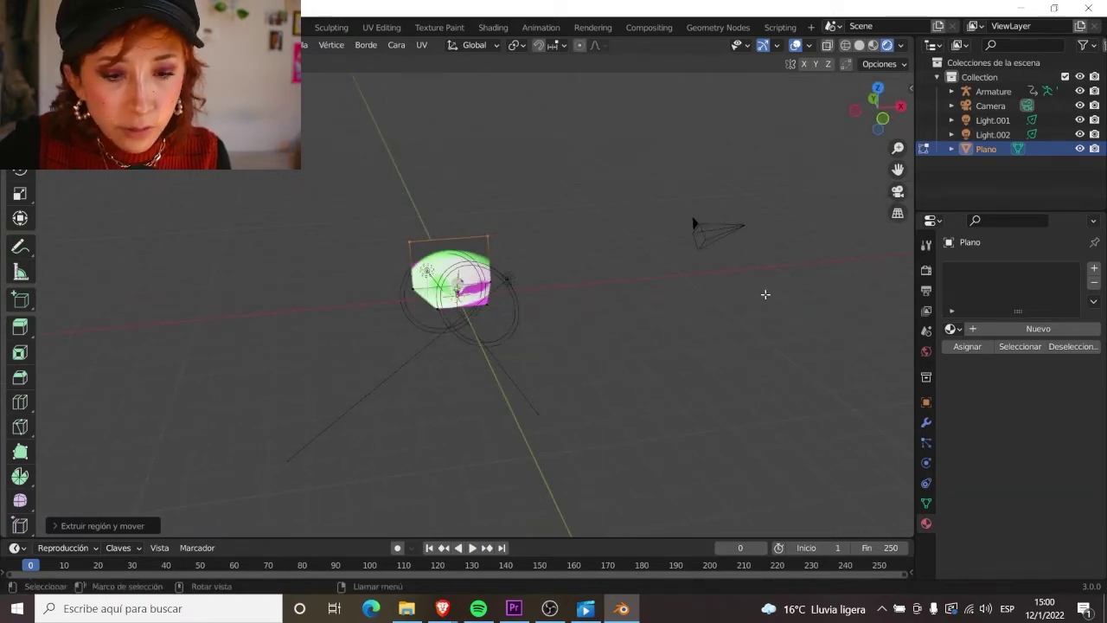
key("v")
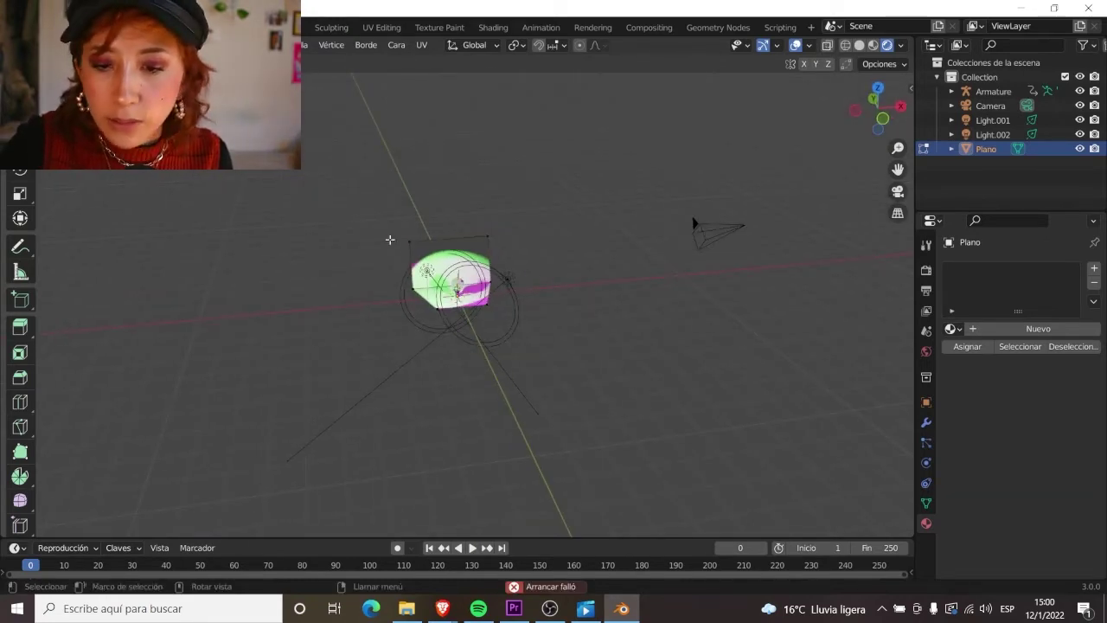
key("Tab")
left_click(713, 227)
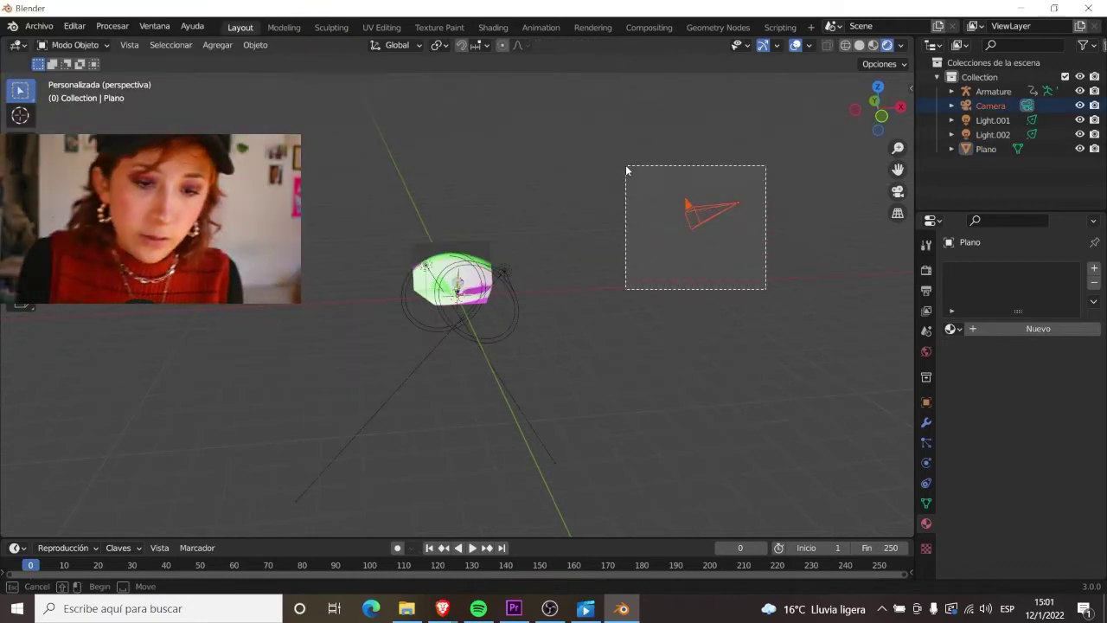
Step: Select the camera and move it in front of the character, checking from the left side view
mouse_move(761, 288)
left_mouse_down()
mouse_move(625, 168)
mouse_move(771, 285)
left_mouse_up()
key("g")
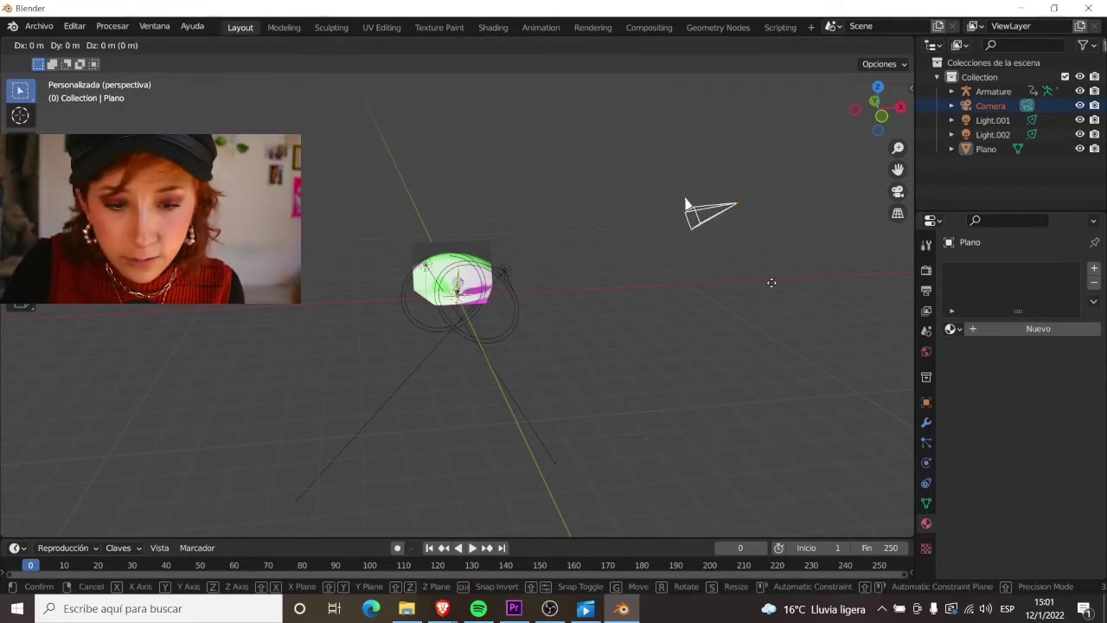
left_click(536, 349)
mouse_move(536, 349)
middle_mouse_down()
mouse_move(666, 343)
mouse_move(650, 343)
middle_mouse_up()
left_click(873, 113)
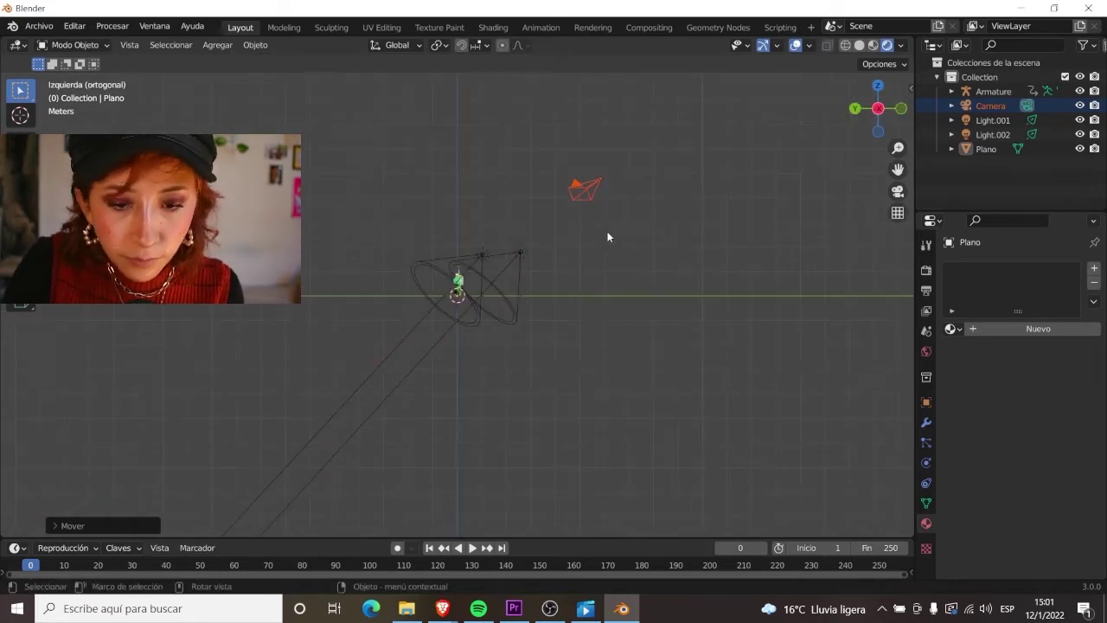
key("g")
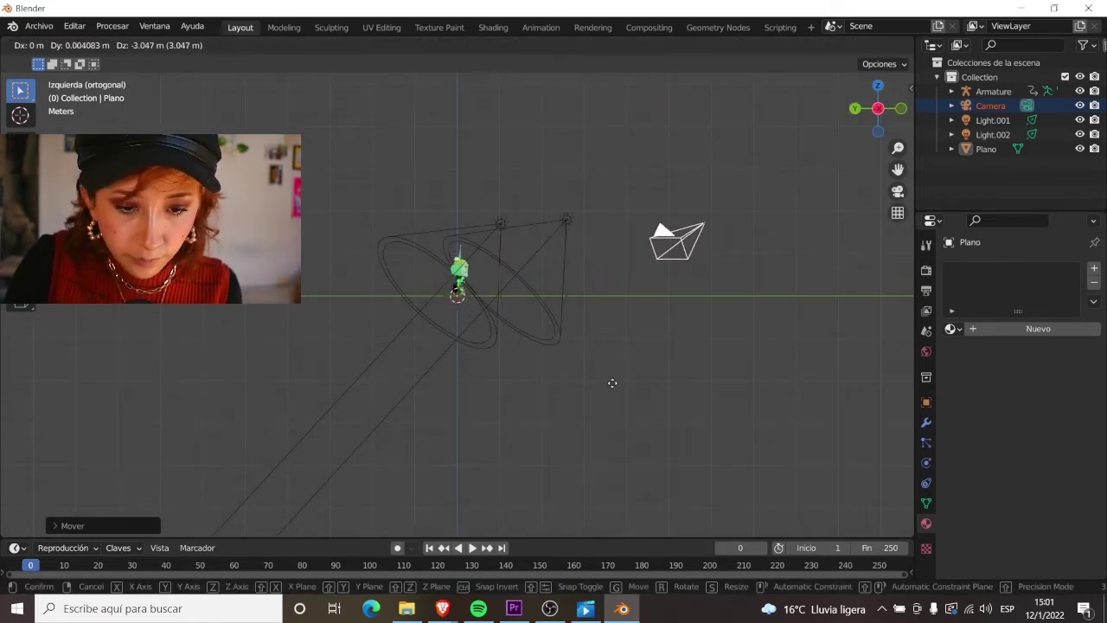
key("r")
left_click(613, 382)
middle_click_drag(613, 382, 451, 367)
Step: Rotate the camera around Z to face her, then slide it along Y toward the backdrop
key("r")
key("z")
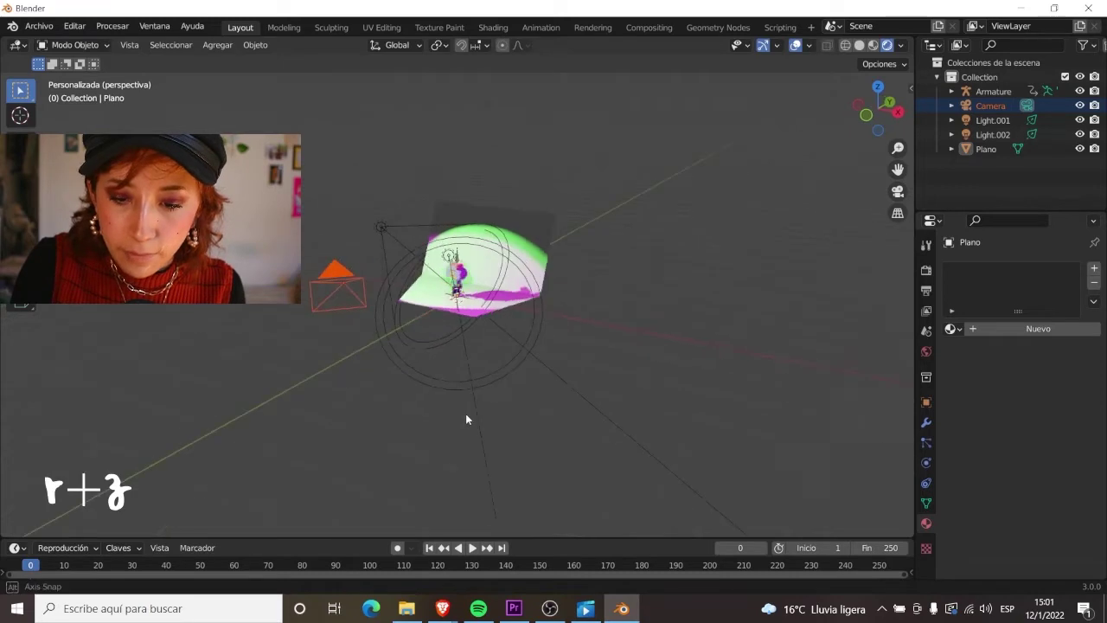
left_click(377, 426)
mouse_move(377, 427)
middle_mouse_down()
mouse_move(474, 437)
mouse_move(454, 435)
middle_mouse_up()
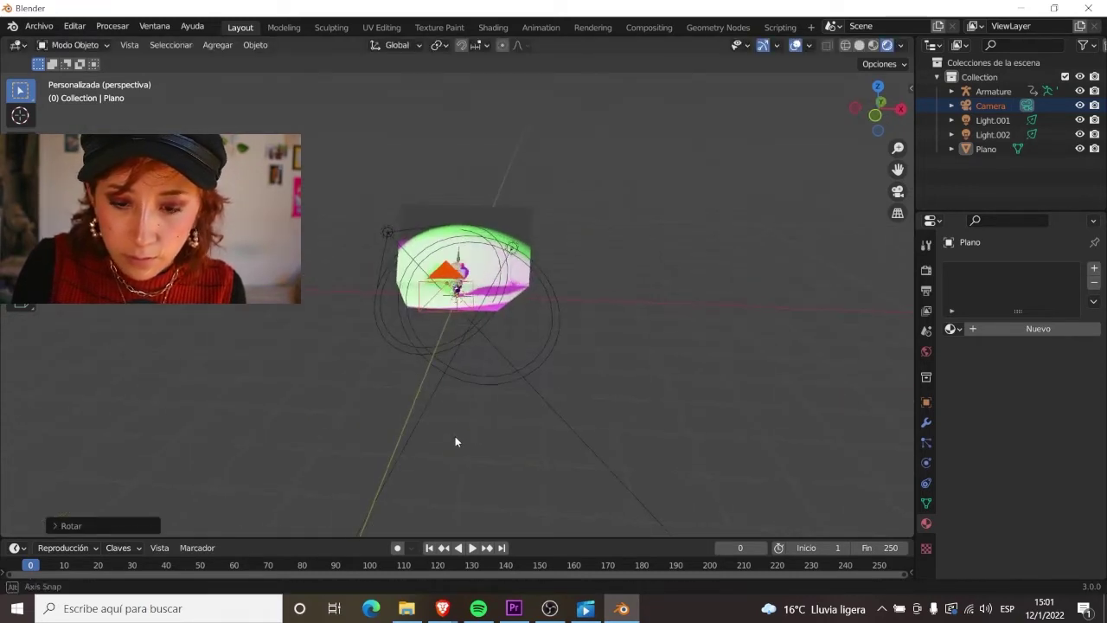
key("r")
key("g")
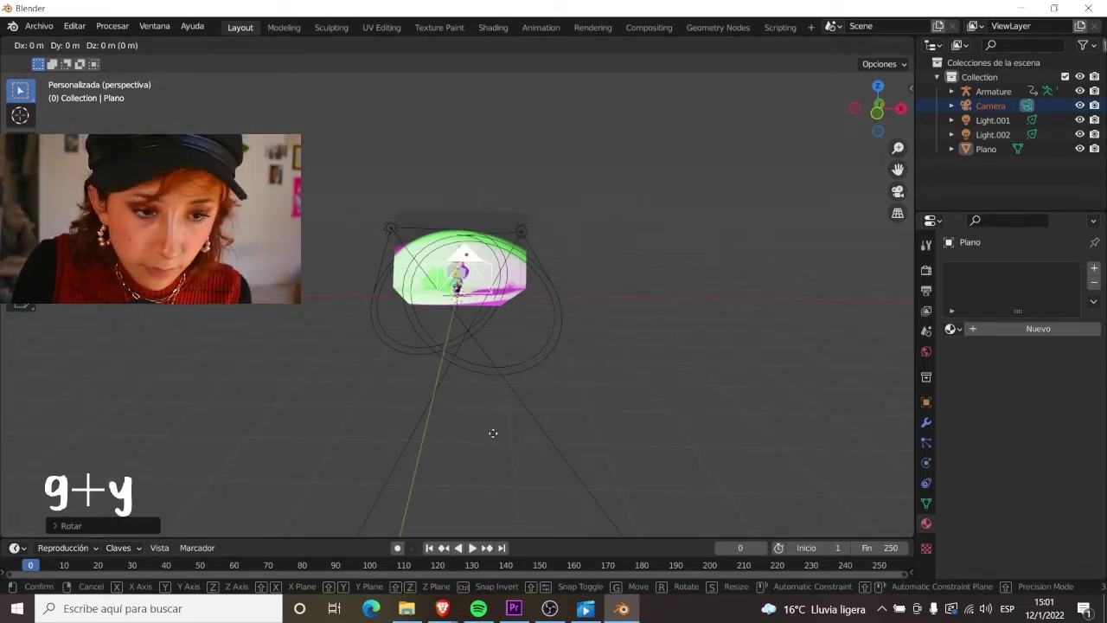
key("y")
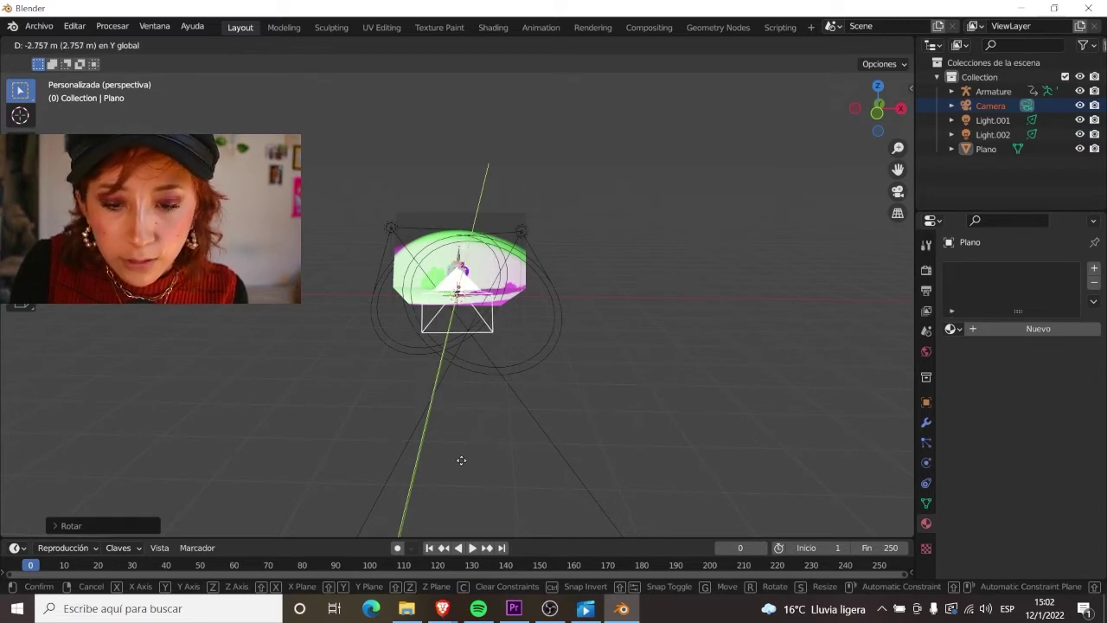
left_click(467, 450)
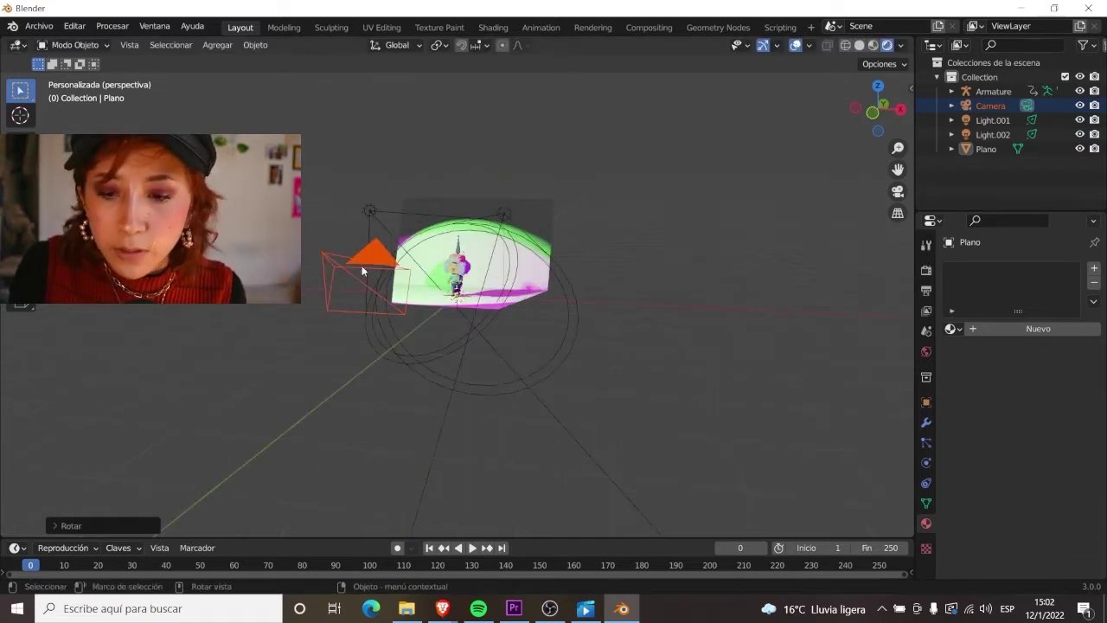
left_click(362, 257)
Step: Make the camera the active scene camera and split off a second viewport for its view
right_click(362, 257)
left_click(362, 257)
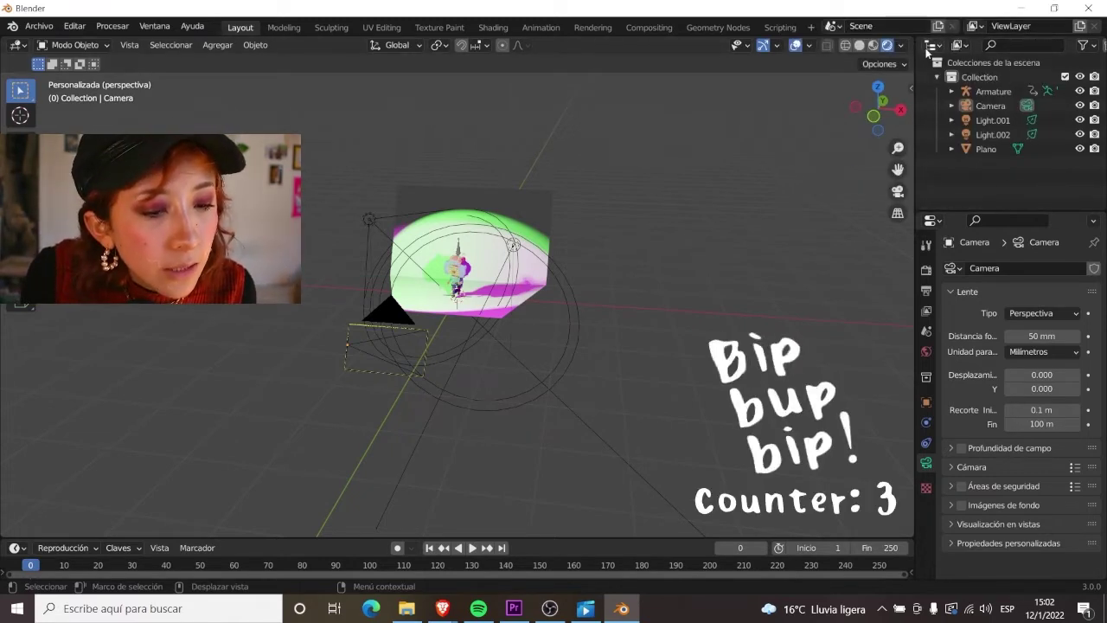
mouse_move(911, 40)
left_mouse_down()
mouse_move(565, 101)
mouse_move(476, 101)
left_mouse_up()
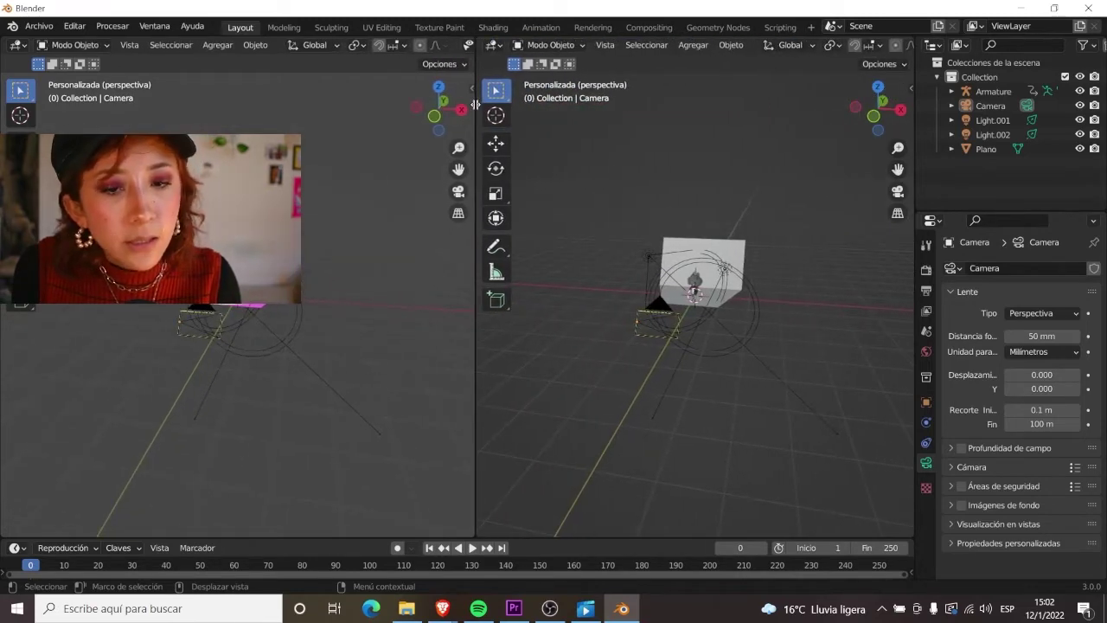
scroll(694, 344, "up", 2)
left_click(666, 329)
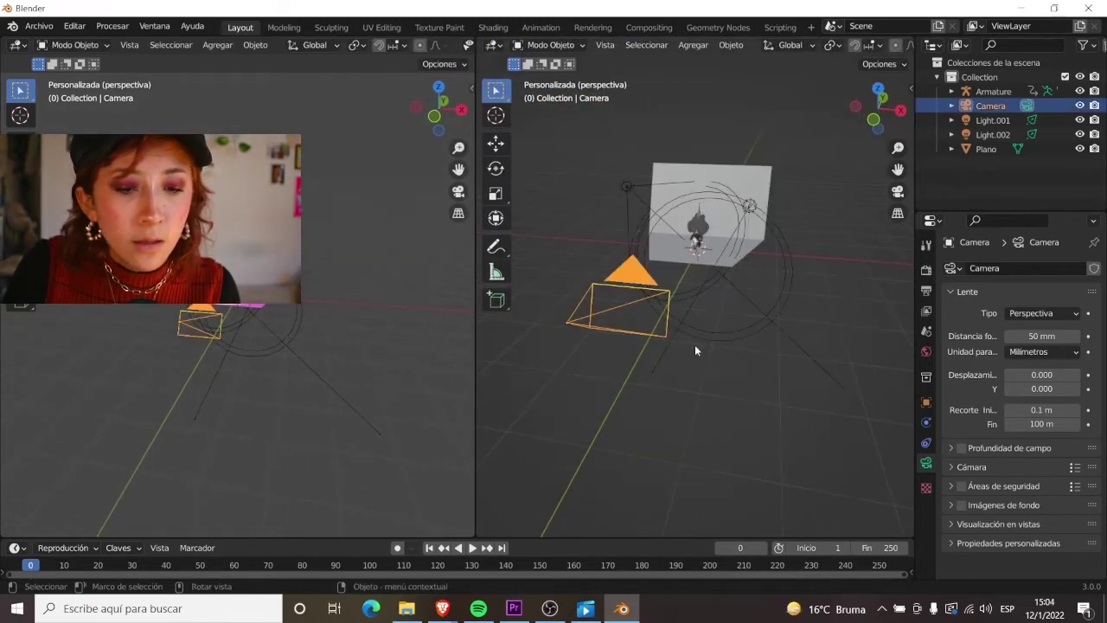
right_click(631, 279)
left_click(630, 275)
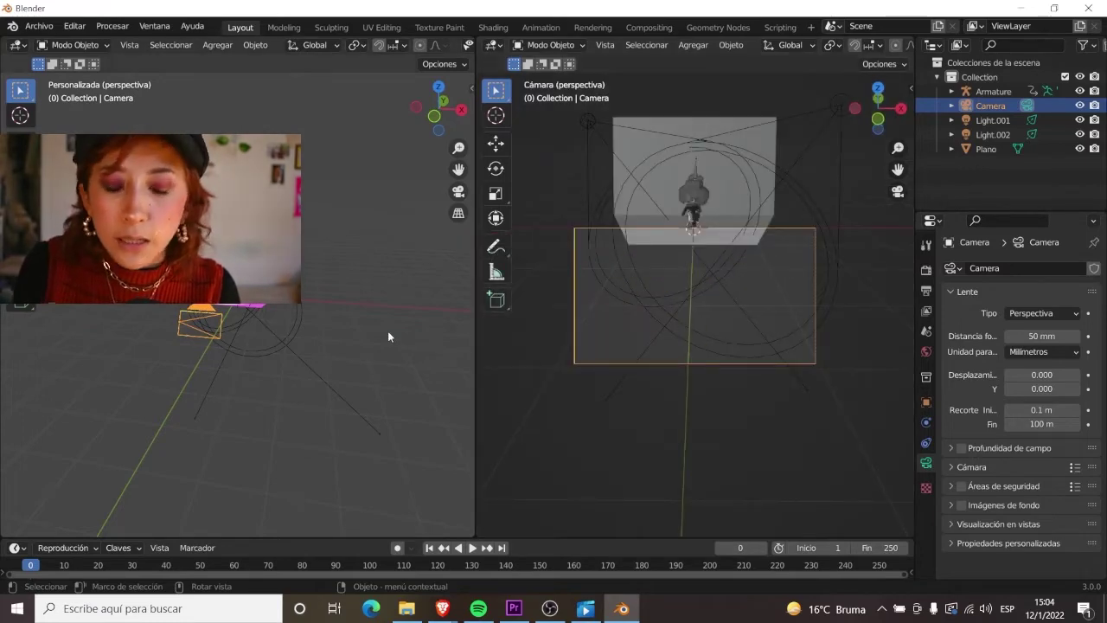
Step: Tilt the camera on X and move it along Y to centre the voxel girl against the backdrop
scroll(641, 335, "up", 2)
scroll(641, 336, "up", 1)
key("r")
key("x")
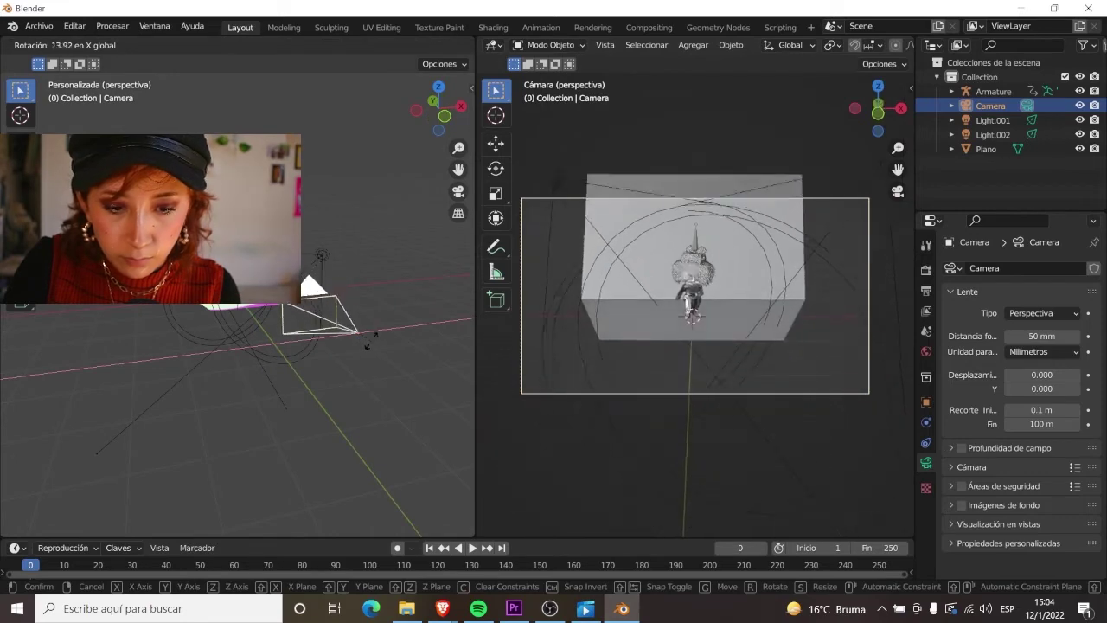
key("g")
key("y")
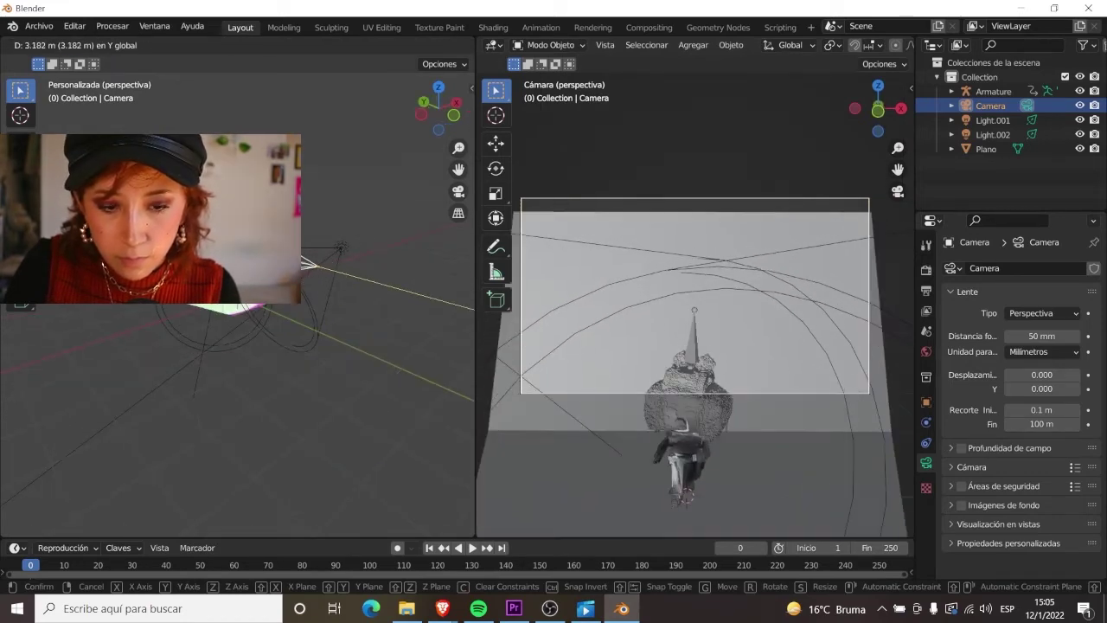
left_click(302, 250)
key("g")
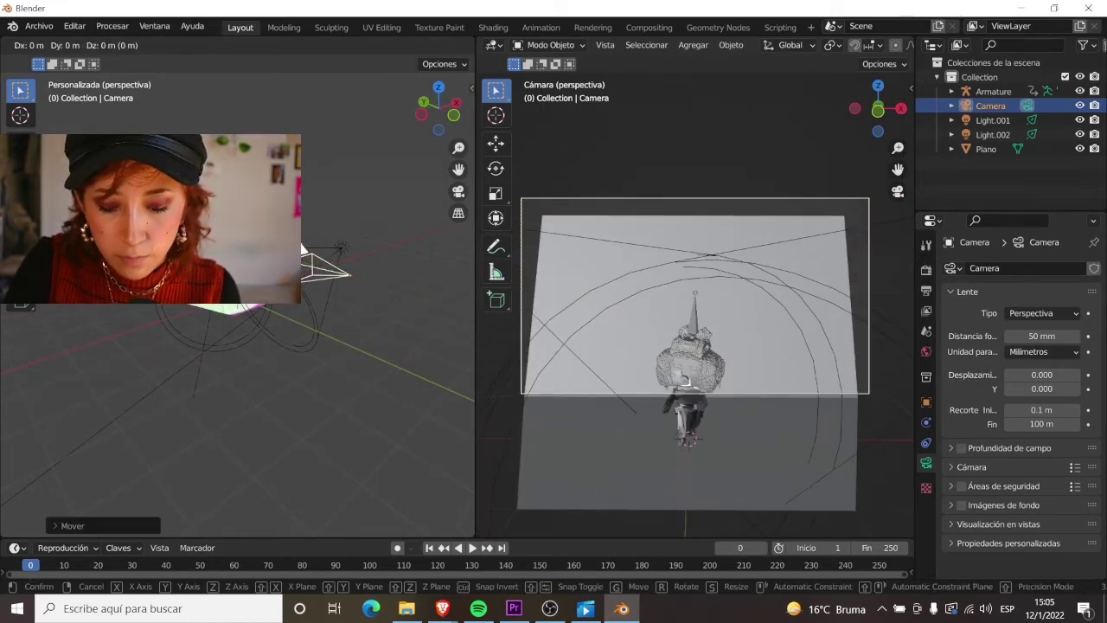
left_click(256, 355)
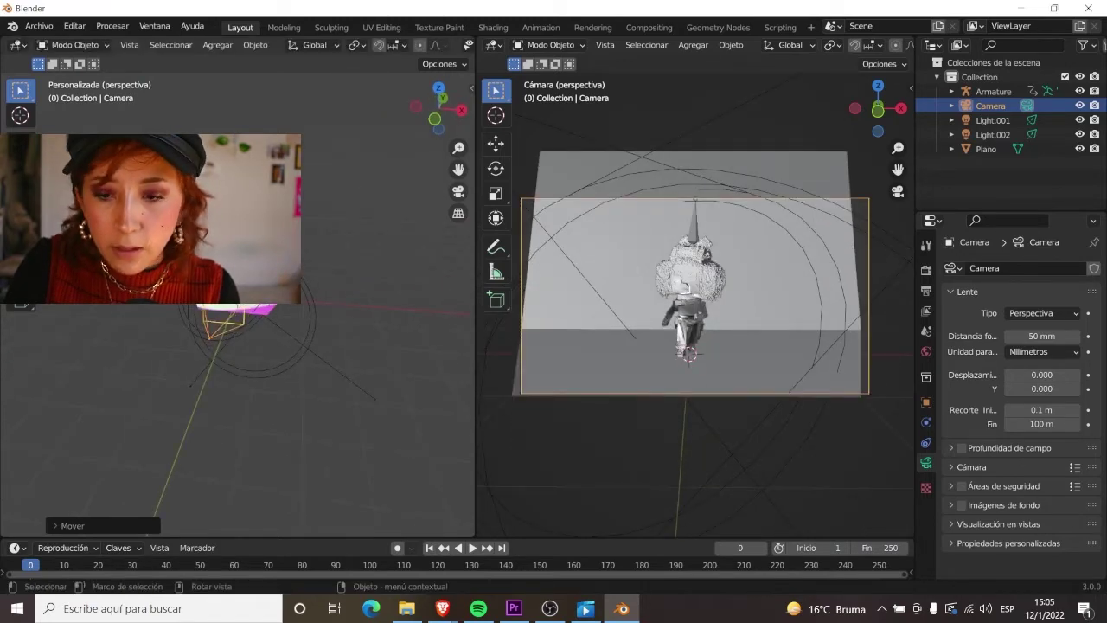
left_click(358, 312)
Step: Widen the Plano backdrop along X to fill the camera frame, previewing with rendered lighting
key("s")
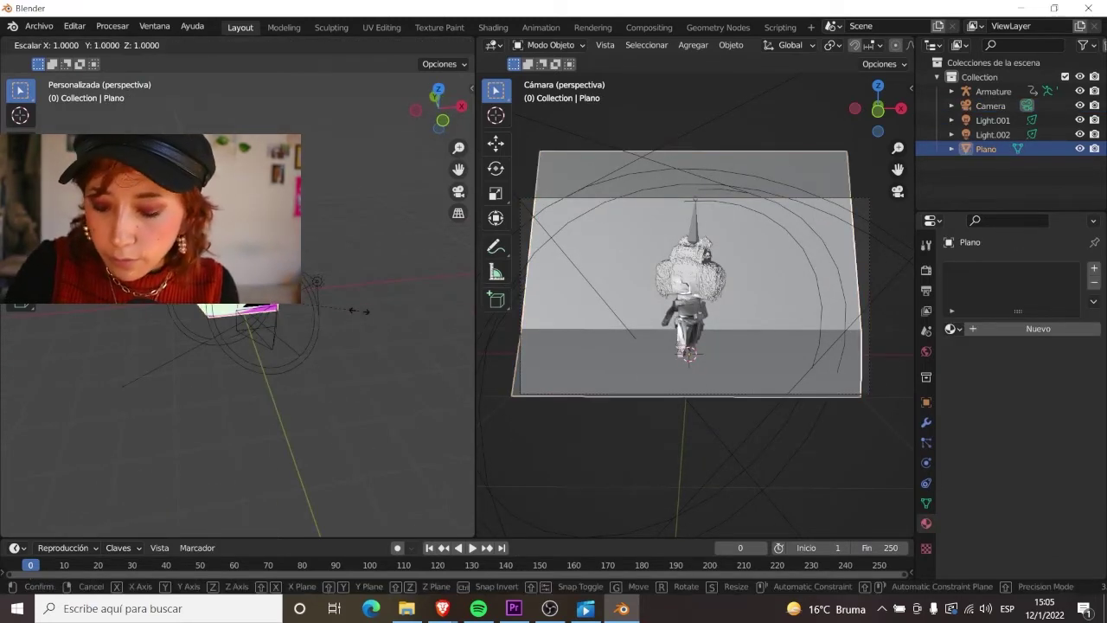
key("x")
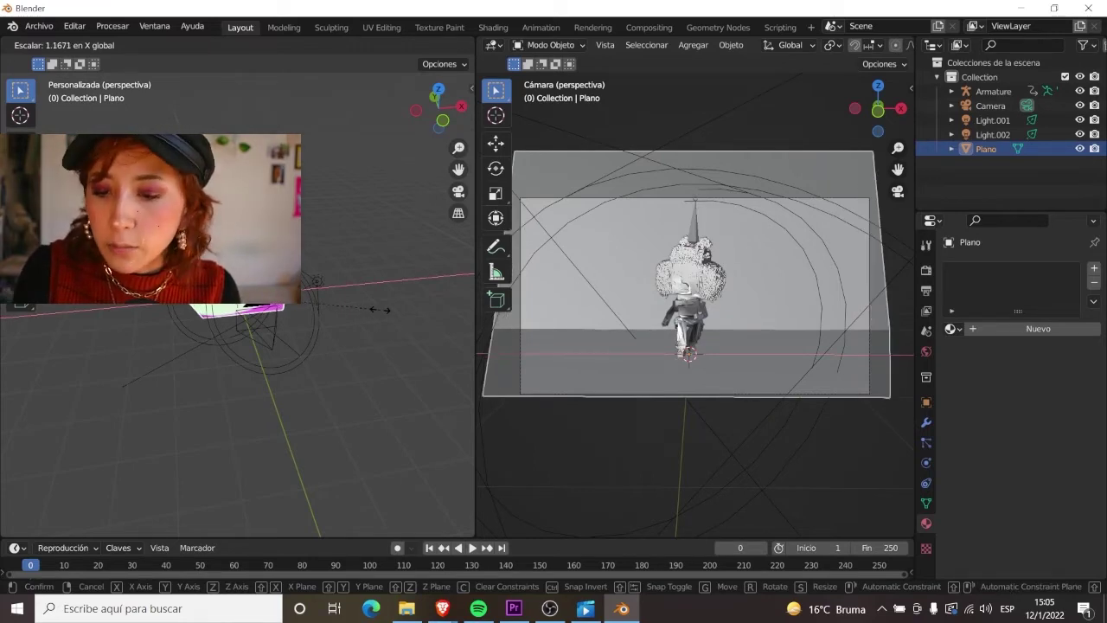
left_click(406, 314)
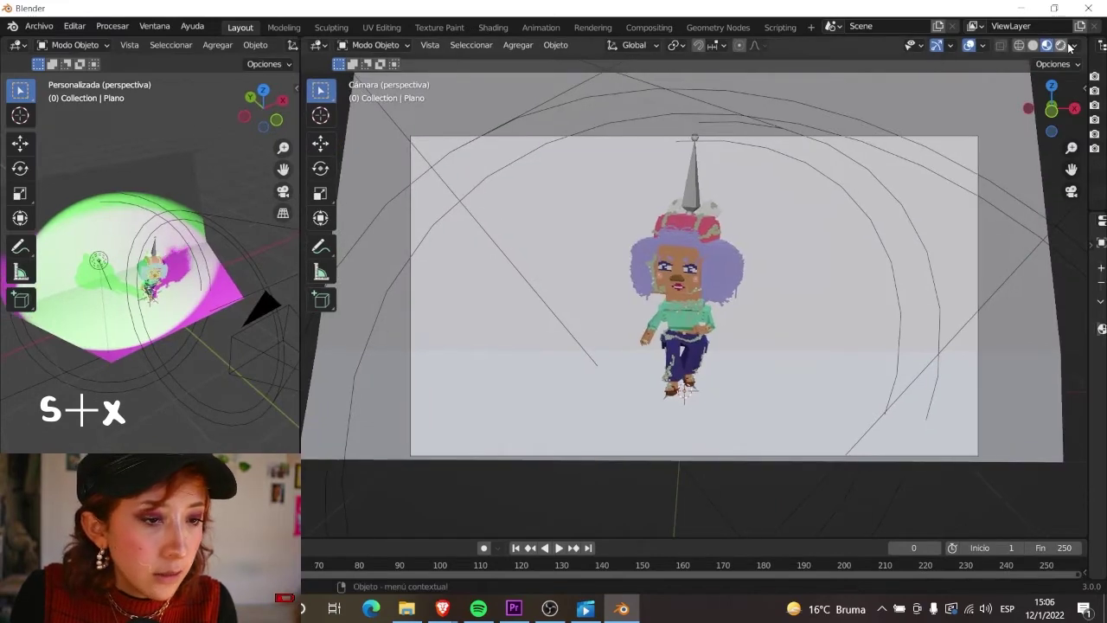
left_click(1060, 45)
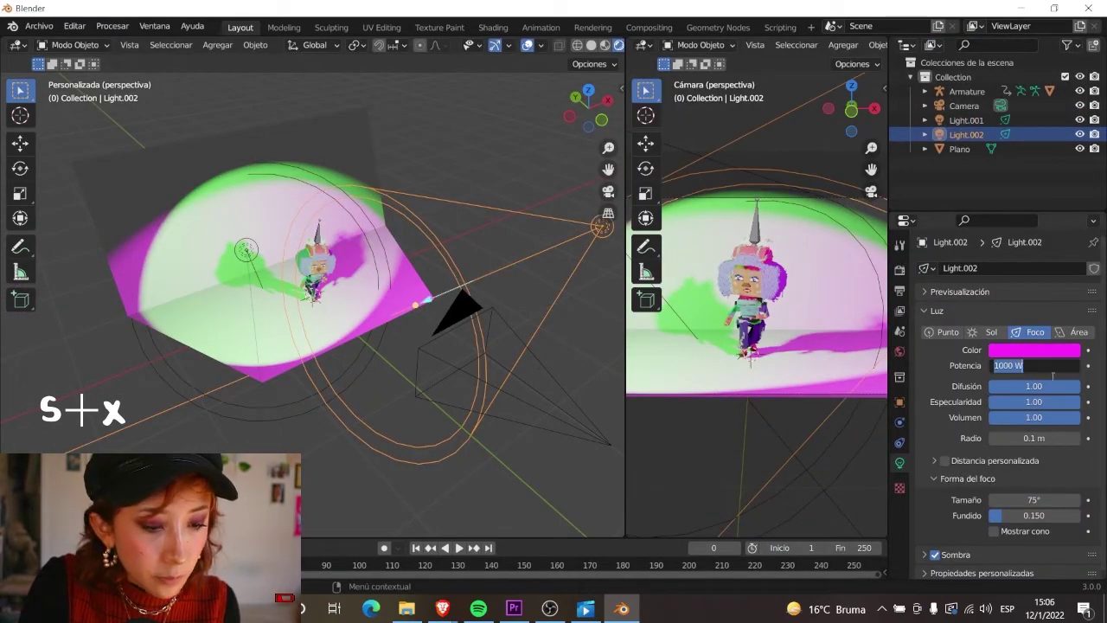
Step: Lower the magenta spotlight Light.002 power to 700 W and select the Plano backdrop
type("700")
key("Return")
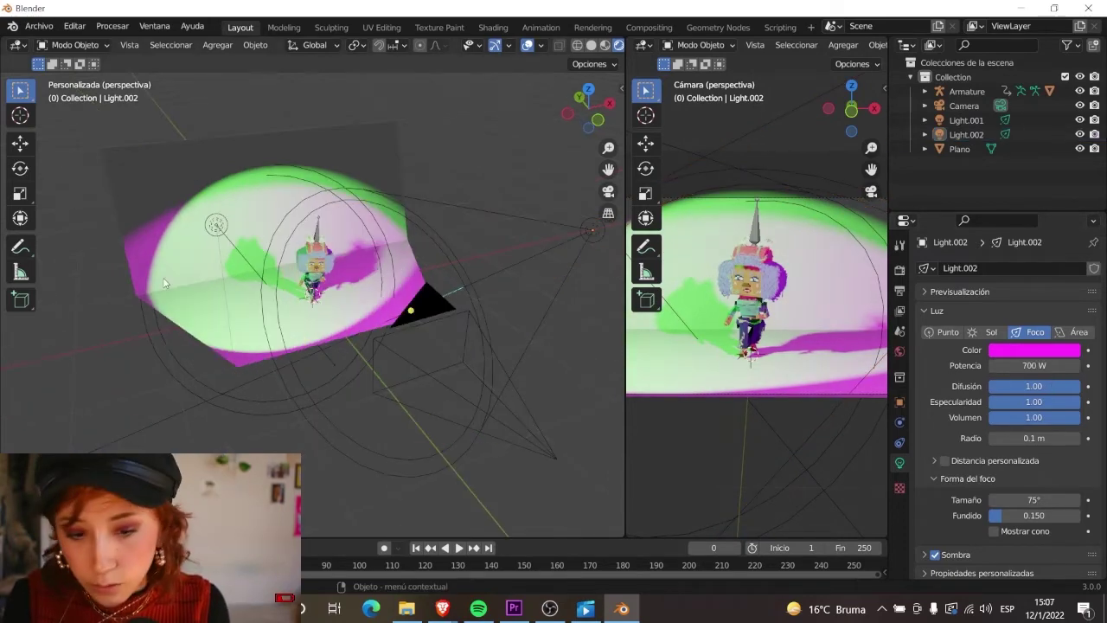
left_click(170, 288)
mouse_move(170, 289)
middle_mouse_down()
mouse_move(306, 318)
mouse_move(205, 397)
middle_mouse_up()
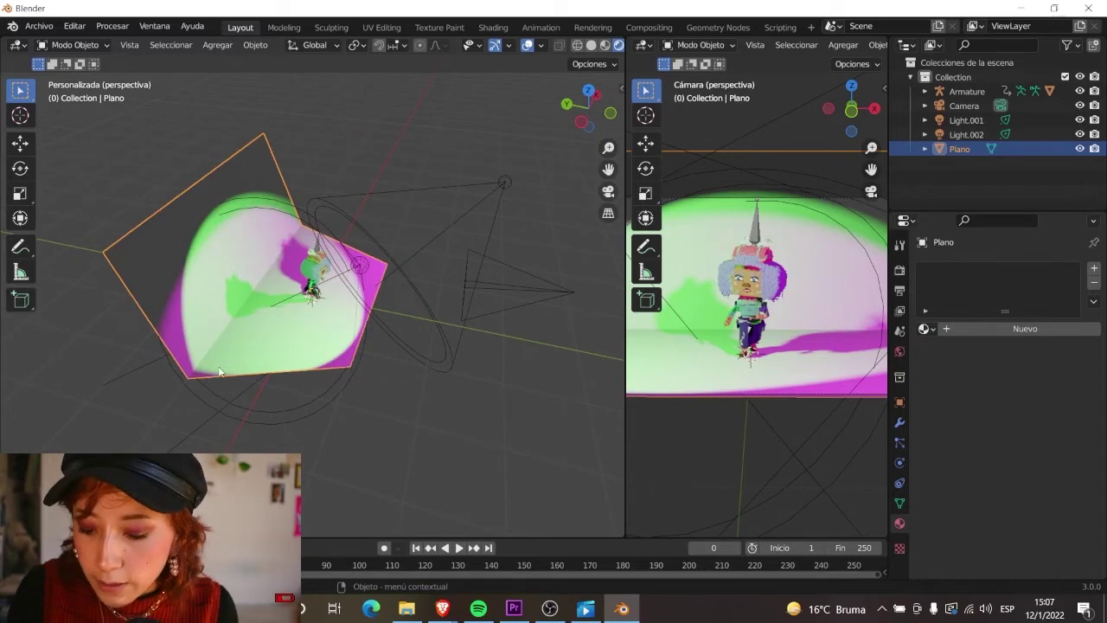
Step: In Edit Mode, bevel the plane's edge with width 0.416 m and 11 segments
left_click(106, 48)
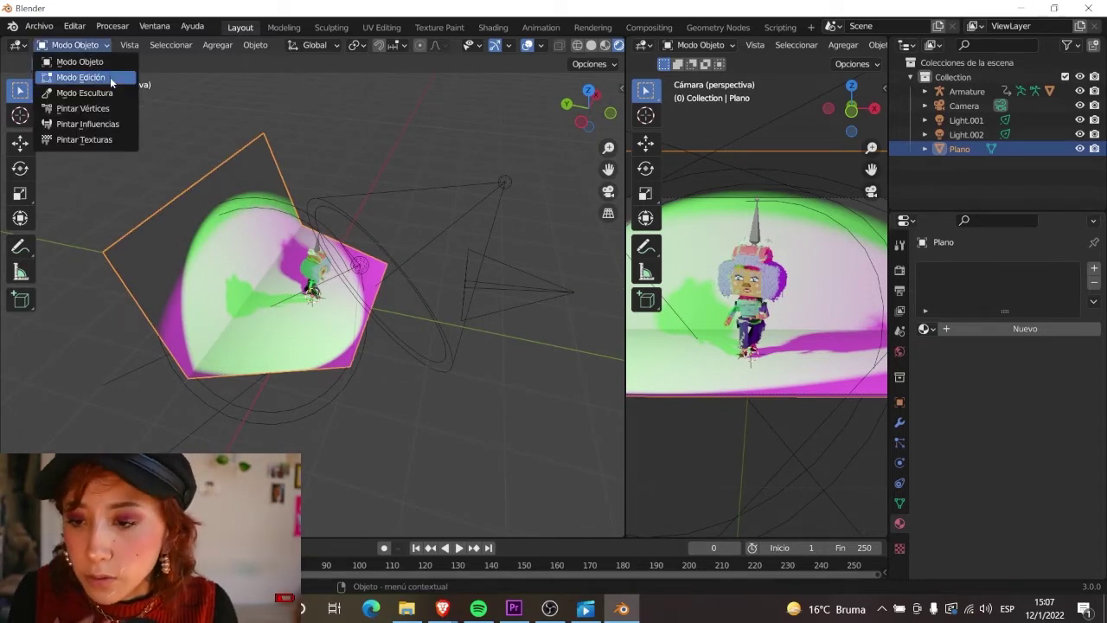
left_click(111, 76)
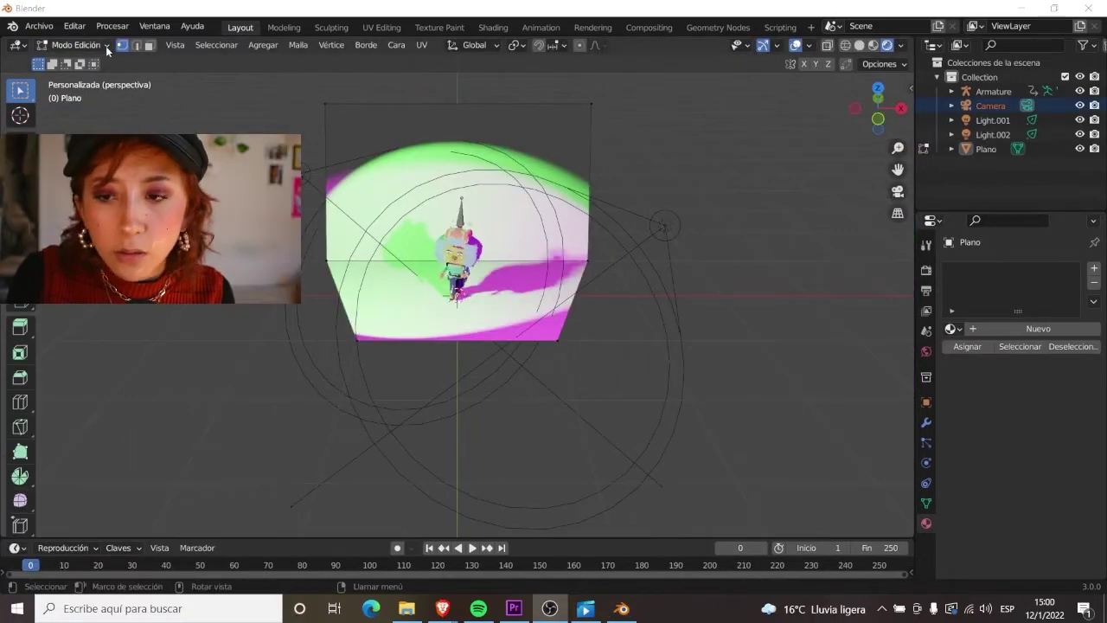
left_click(105, 46)
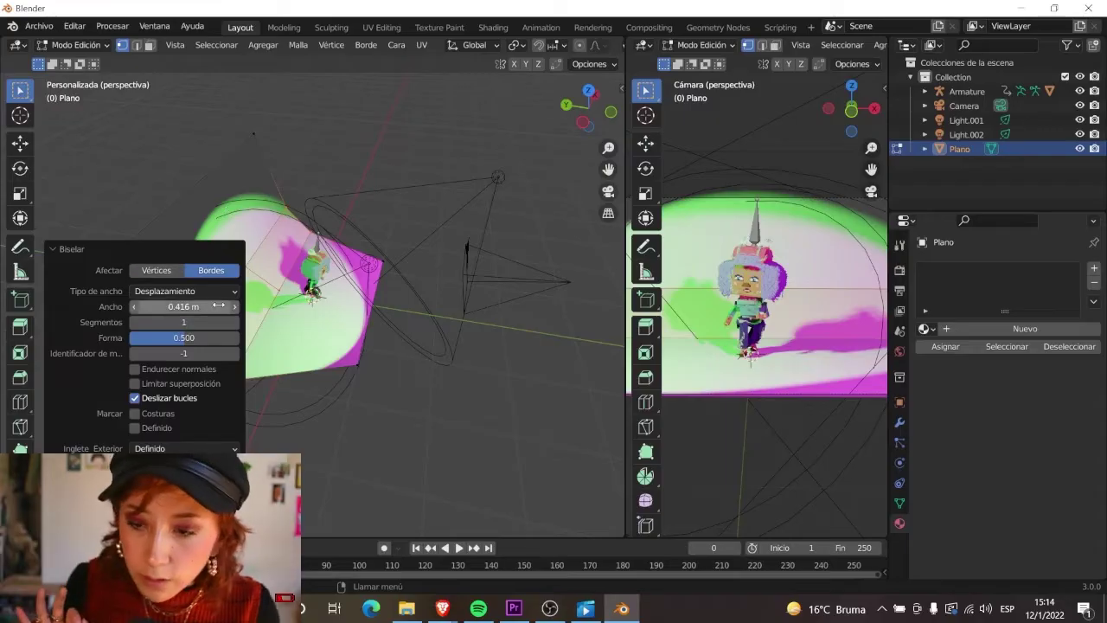
left_click_drag(183, 322, 227, 322)
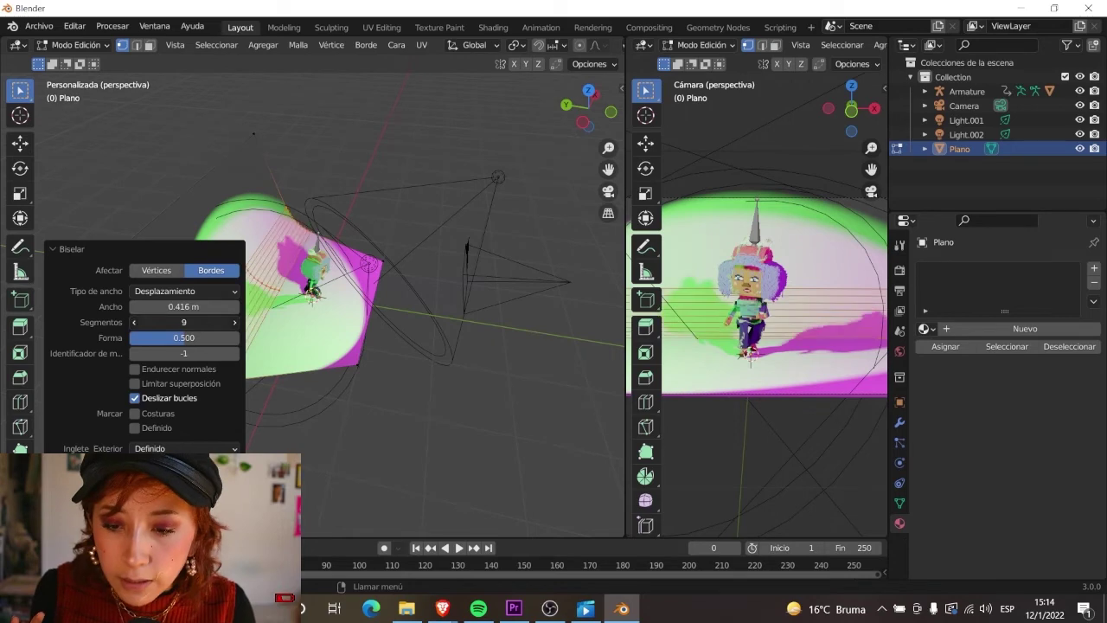
Step: Widen the camera view area and play the dance animation to preview the curved backdrop
mouse_move(285, 379)
middle_mouse_down()
mouse_move(365, 341)
mouse_move(393, 316)
mouse_move(379, 304)
middle_mouse_up()
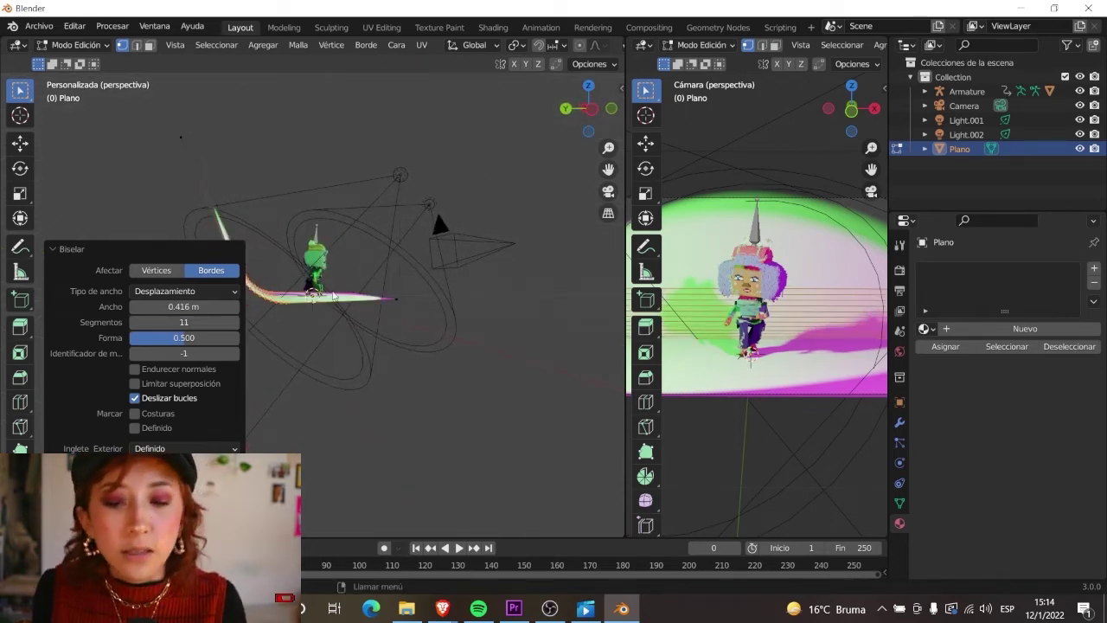
mouse_move(132, 183)
middle_mouse_down()
mouse_move(357, 422)
mouse_move(322, 403)
middle_mouse_up()
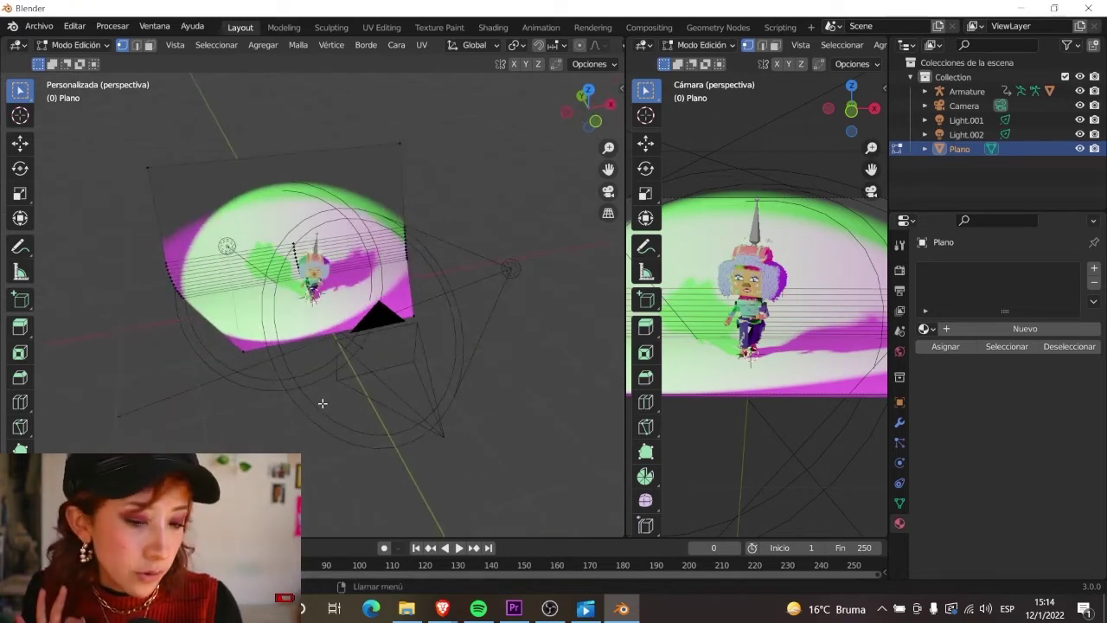
left_click_drag(625, 337, 272, 336)
key("space")
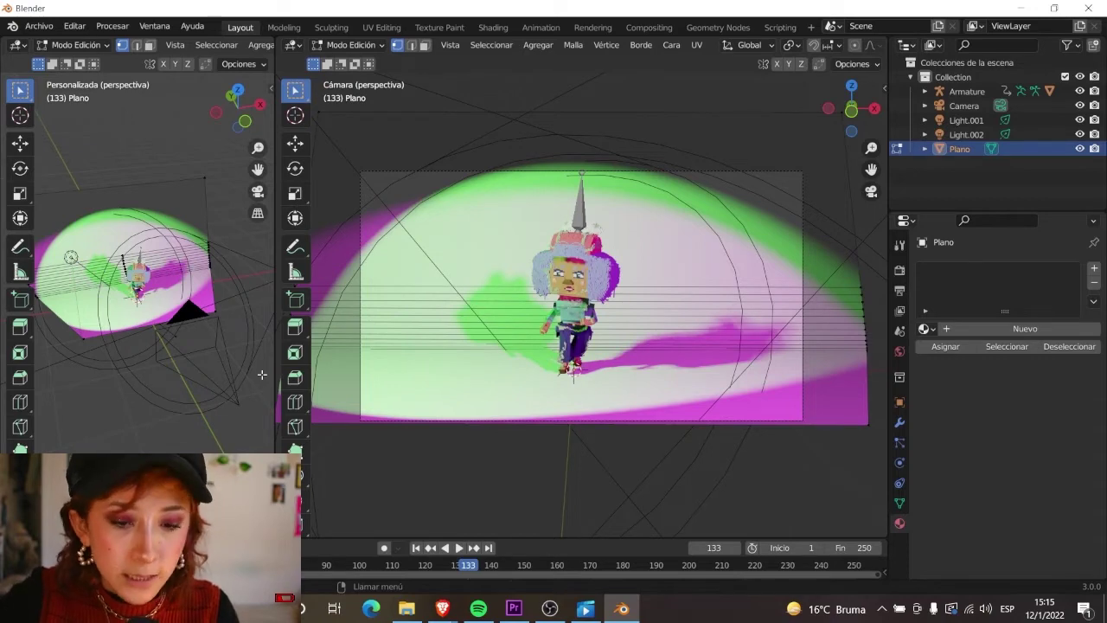
Step: Change the Output properties file format from PNG to Video FFmpeg
left_click(899, 271)
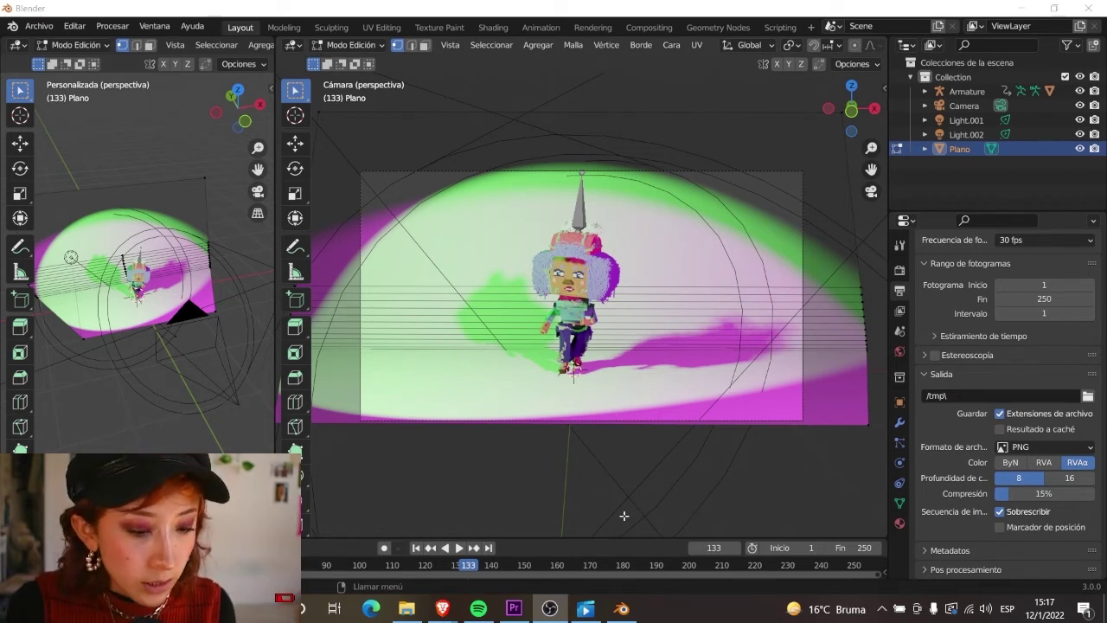
left_click(899, 291)
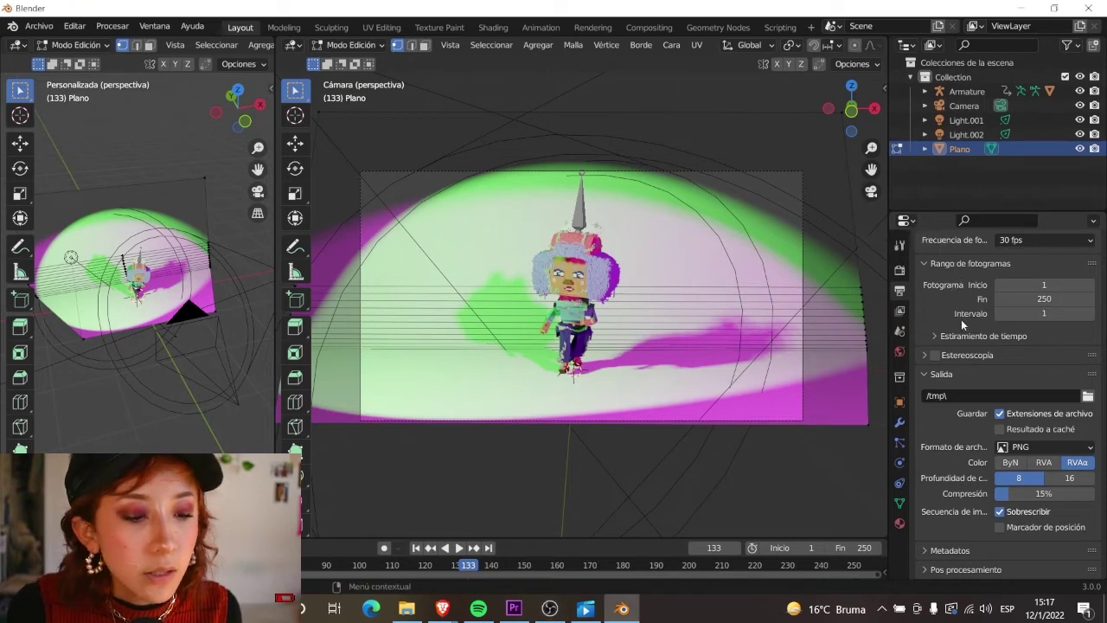
scroll(961, 319, "up", 5)
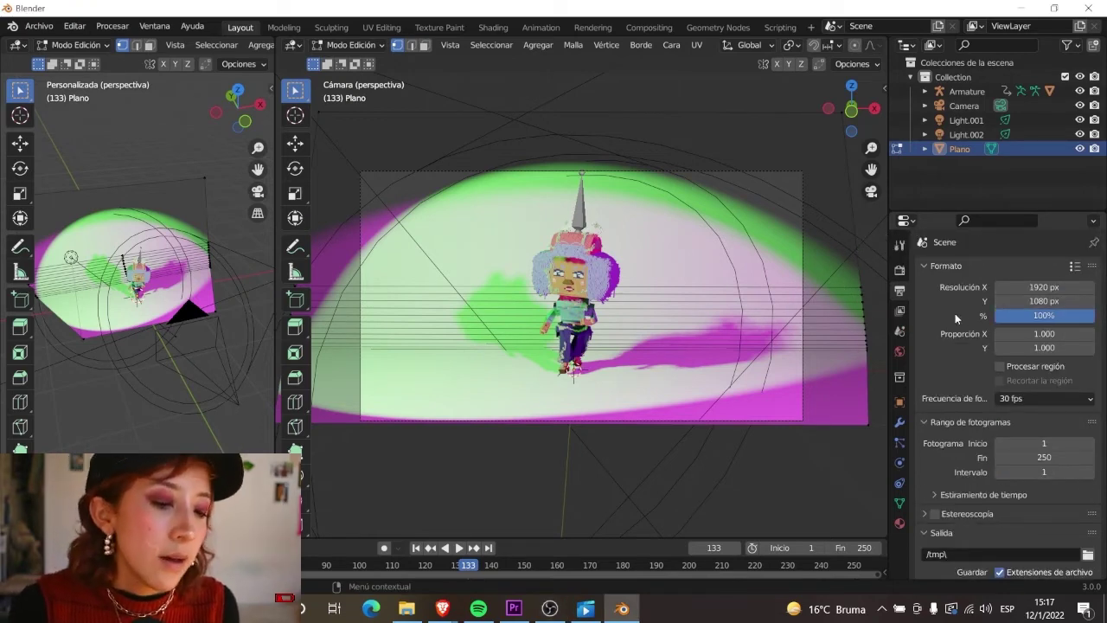
scroll(955, 313, "down", 2)
scroll(1020, 337, "down", 2)
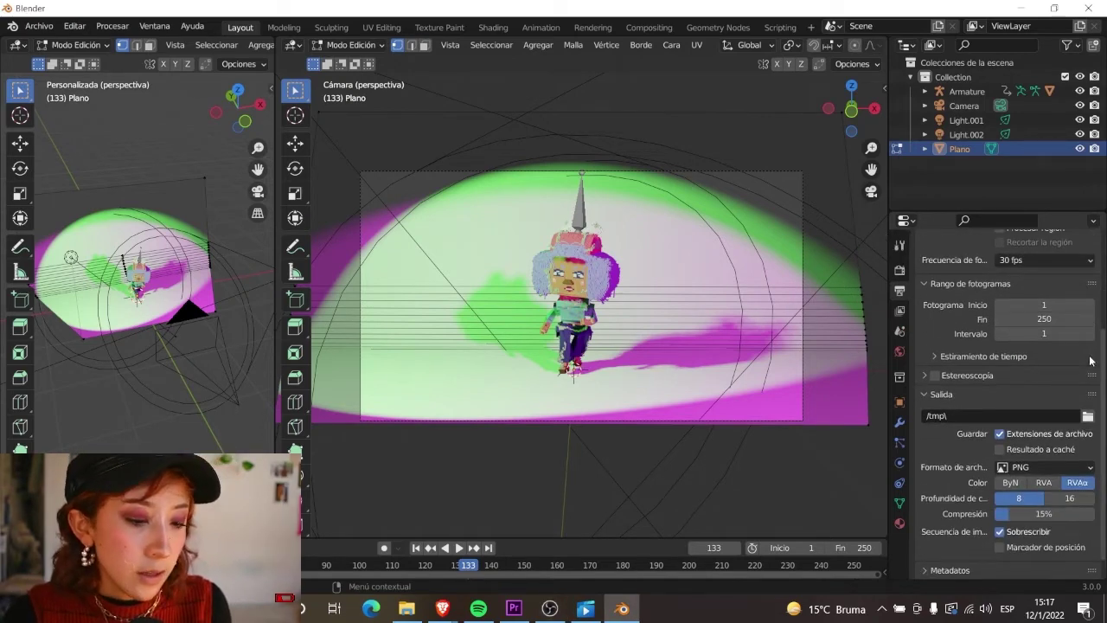
scroll(1090, 361, "down", 1)
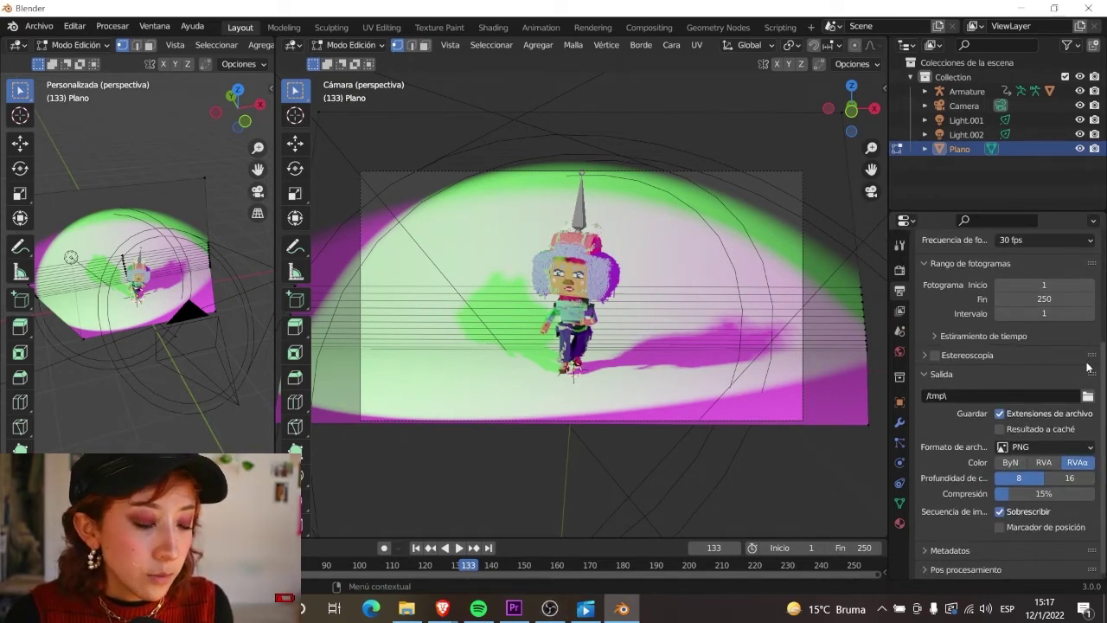
left_click(1089, 447)
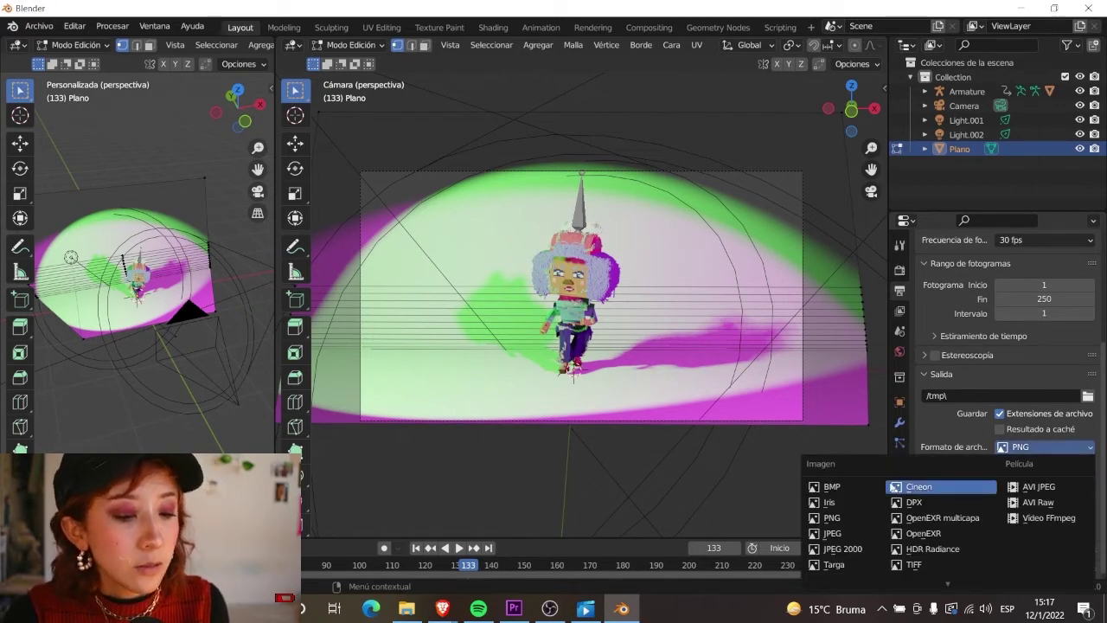
left_click(1037, 445)
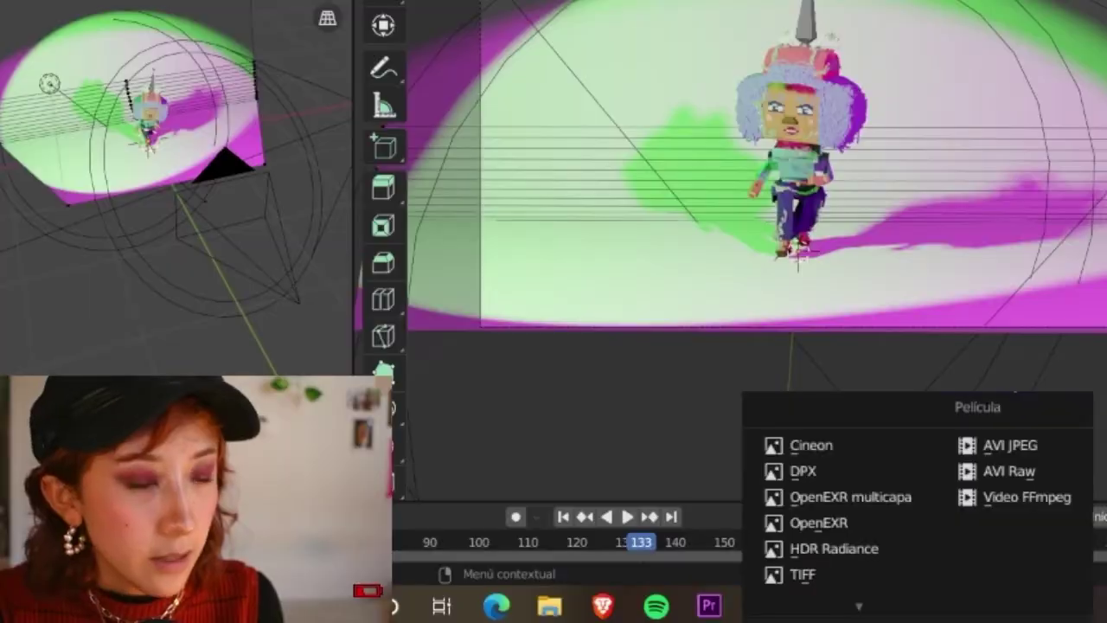
left_click(1076, 508)
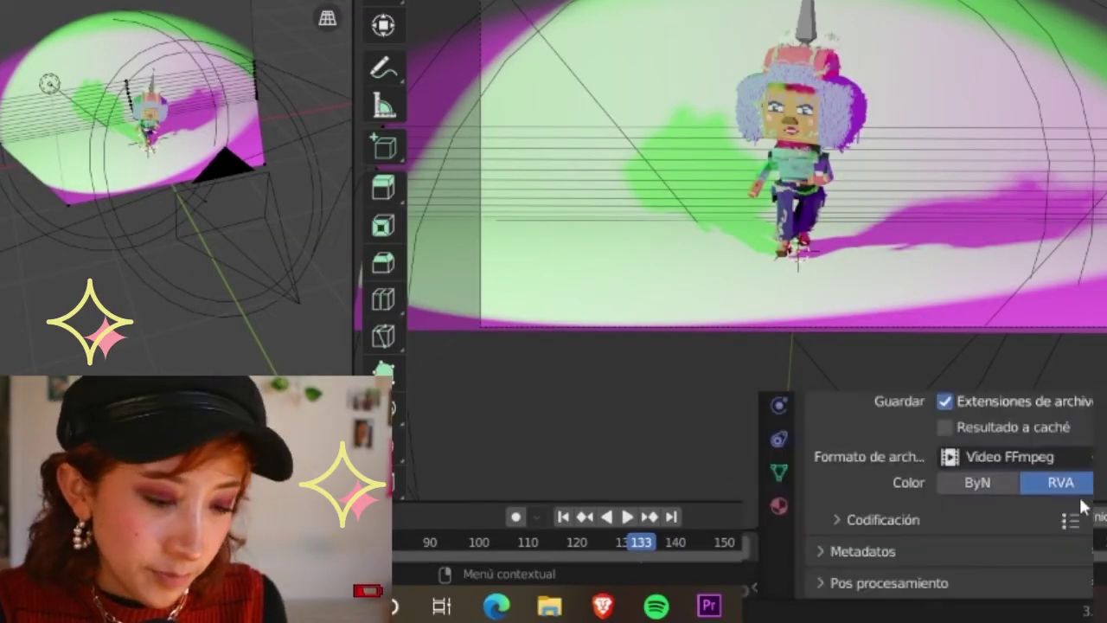
Step: Check the Encoding settings, keeping the Matroska container with H.264 video
left_click(976, 532)
scroll(976, 489, "down", 2)
scroll(977, 490, "down", 4)
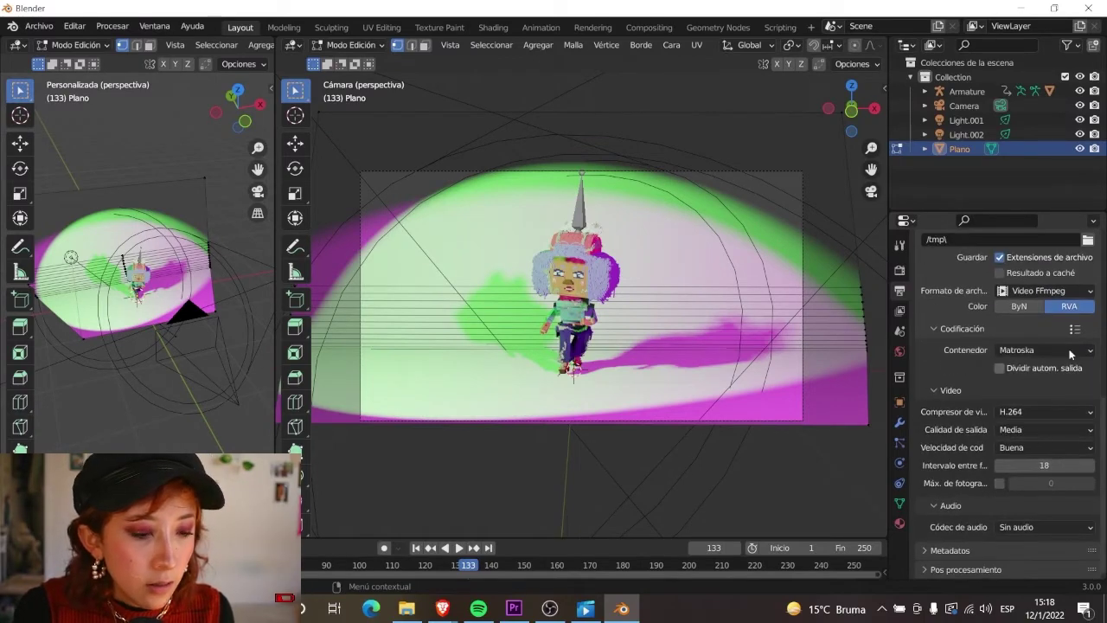
left_click(1059, 349)
left_click(1047, 399)
scroll(974, 400, "up", 8)
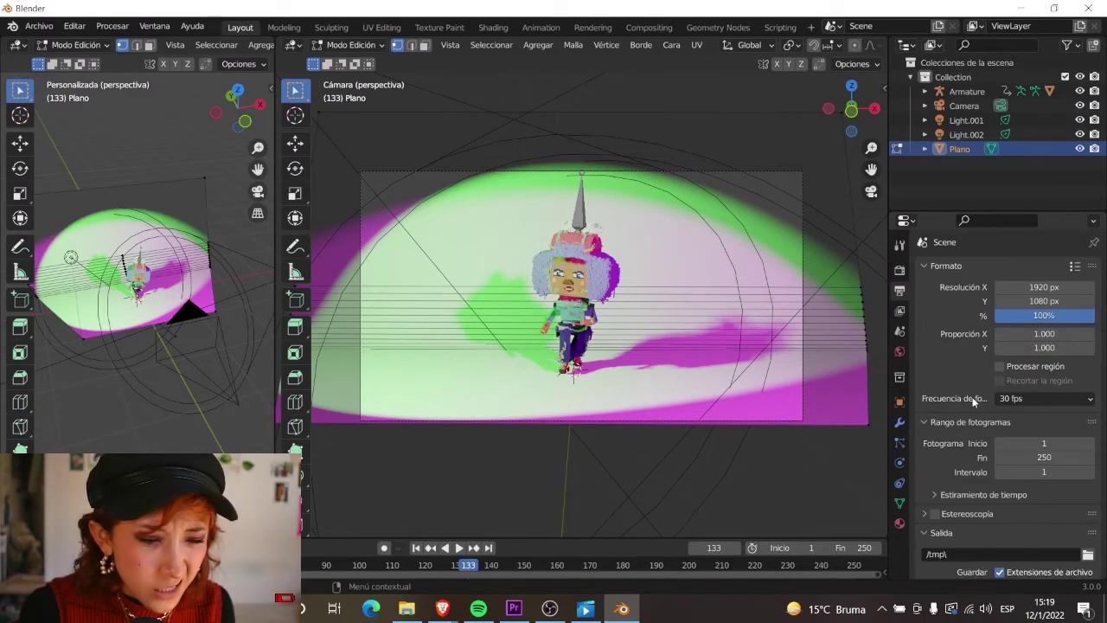
scroll(974, 400, "down", 2)
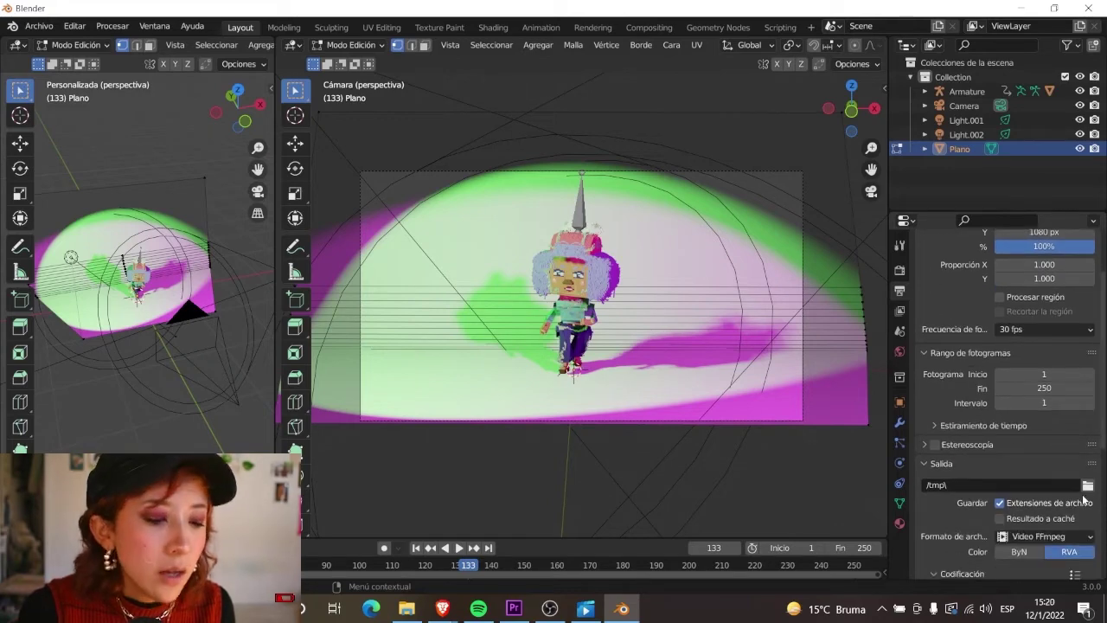
Step: Set the render output path to the _Instagram\Voxel folder with file name 'Video baile'
left_click(1089, 486)
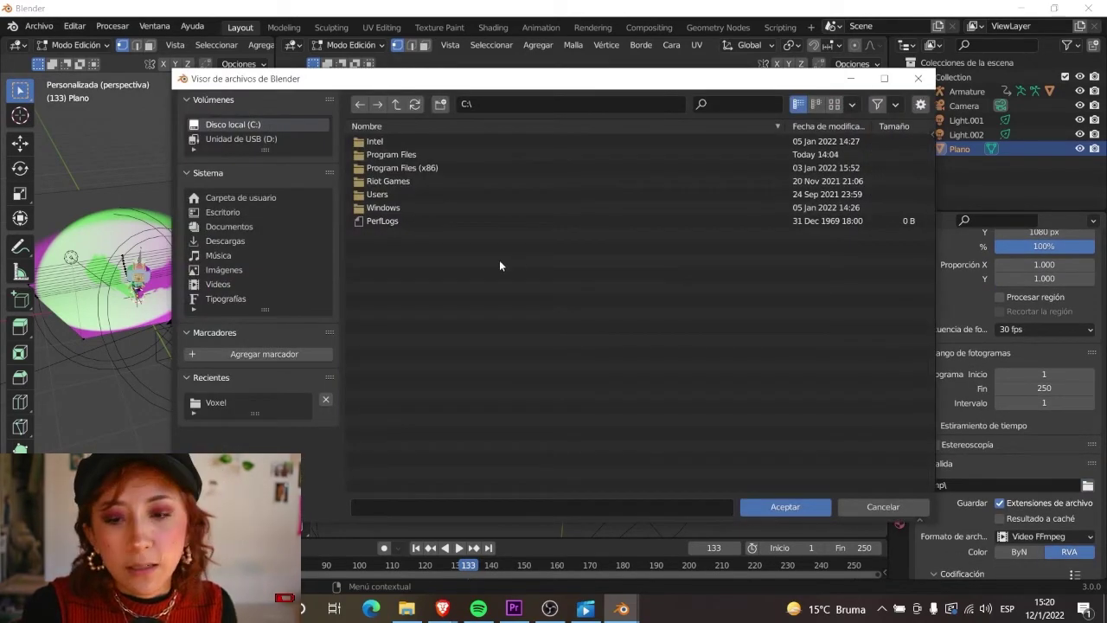
left_click(251, 227)
double_click(419, 233)
left_click(437, 507)
type("Video")
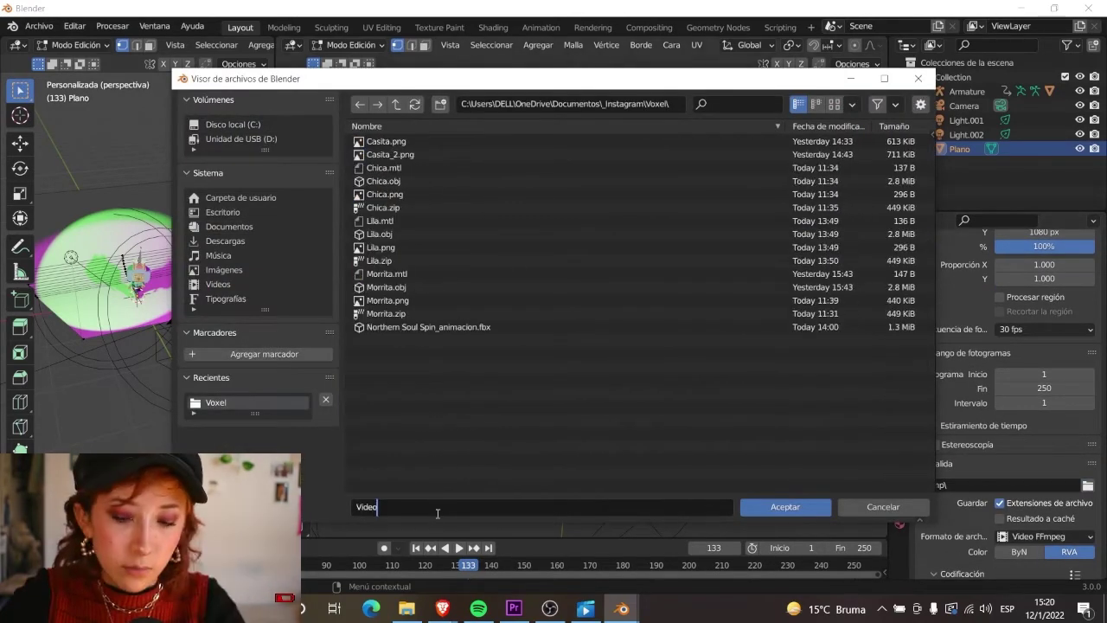
type(" baile")
key("Return")
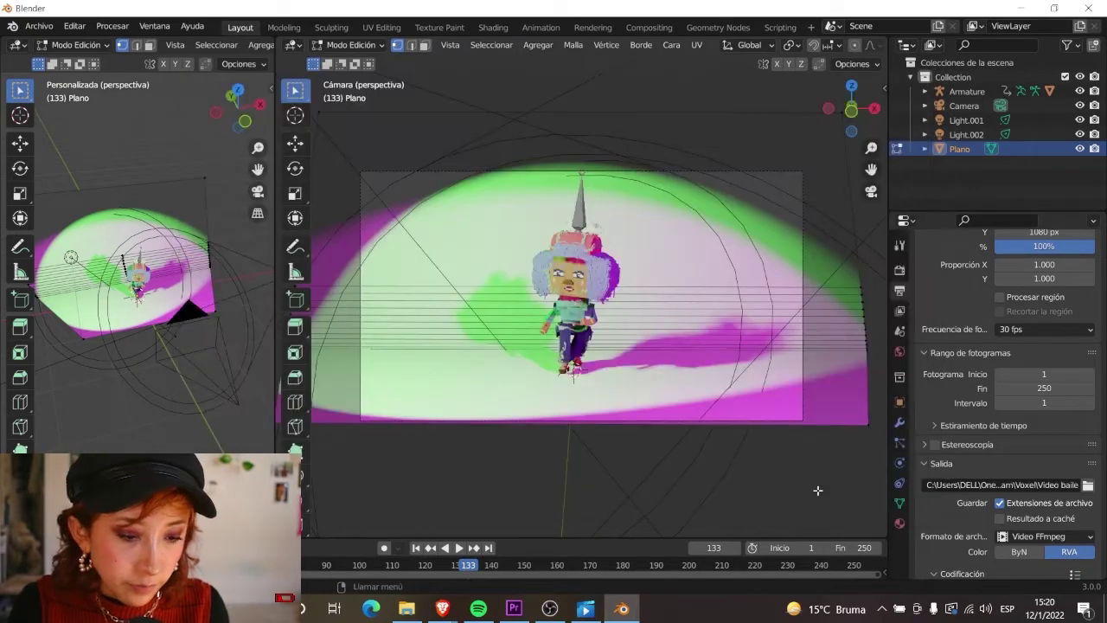
Step: Render the full animation and play the resulting 'Video baile0001-0250' clip from the Voxel folder
left_click(94, 26)
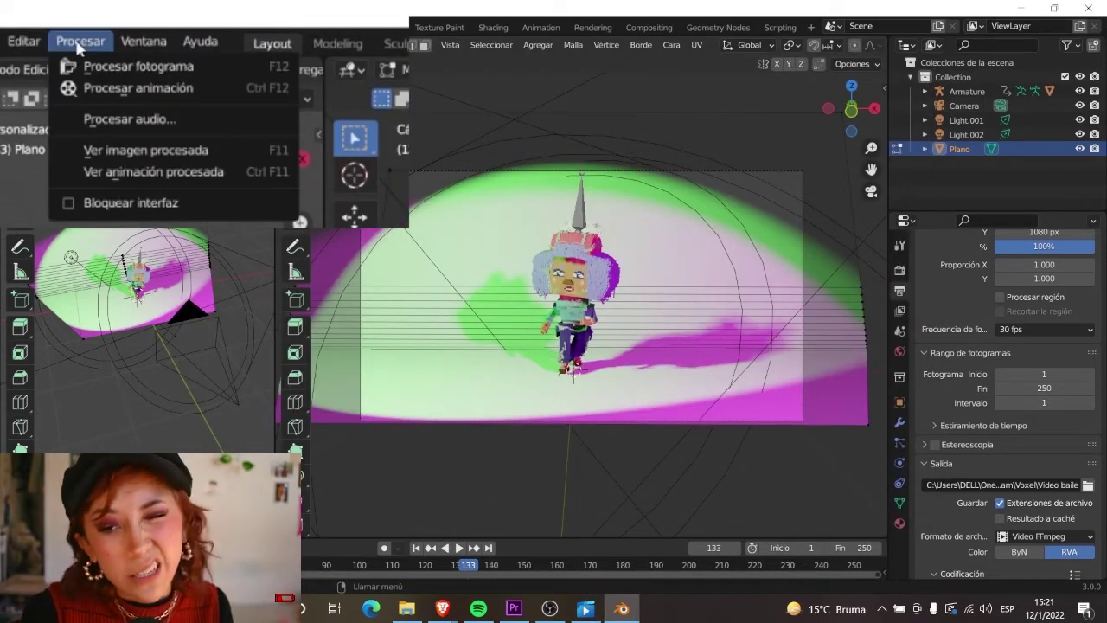
left_click(138, 89)
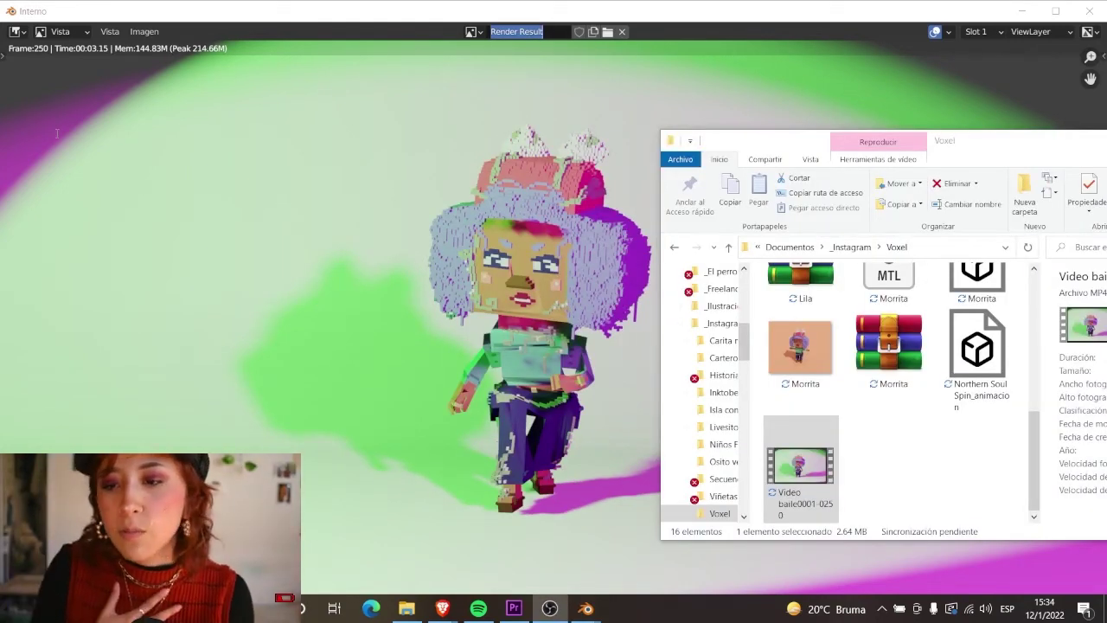
left_click(45, 49)
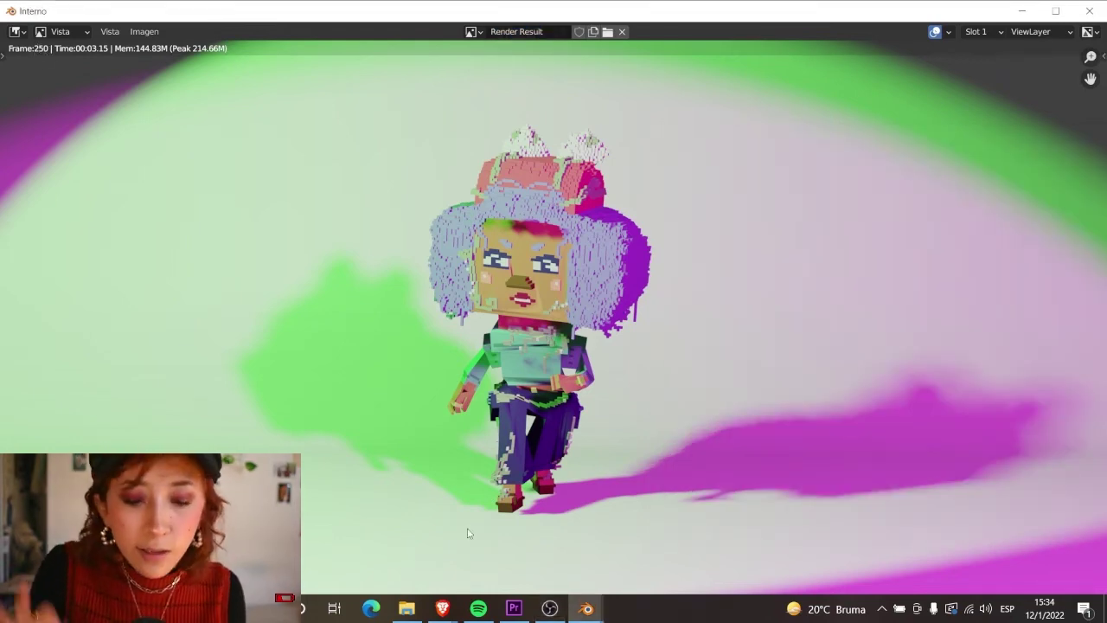
left_click(413, 614)
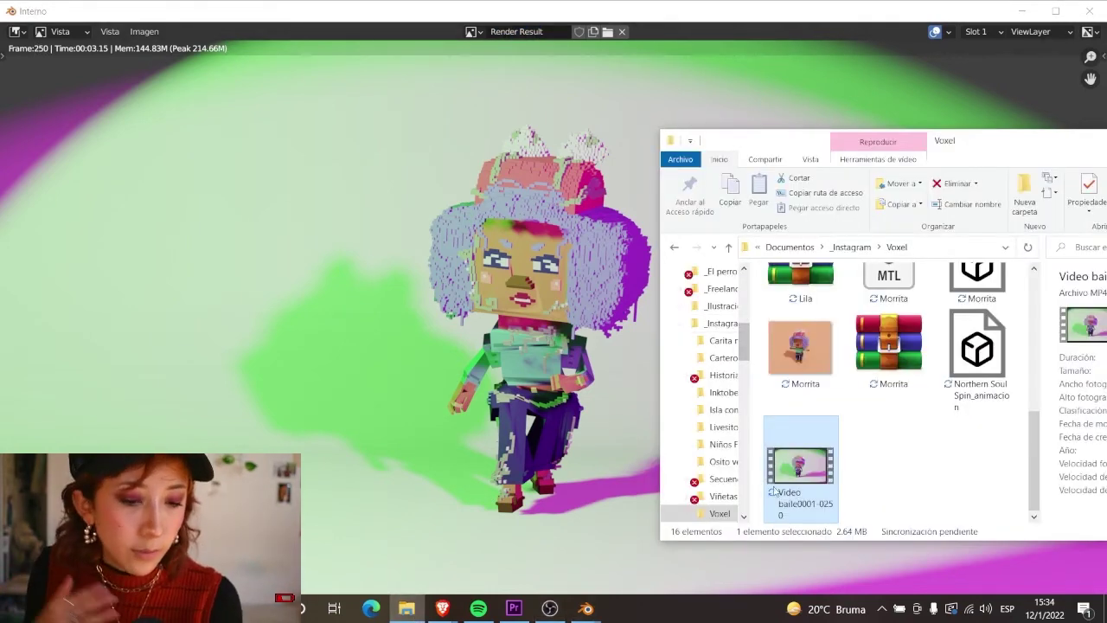
double_click(791, 470)
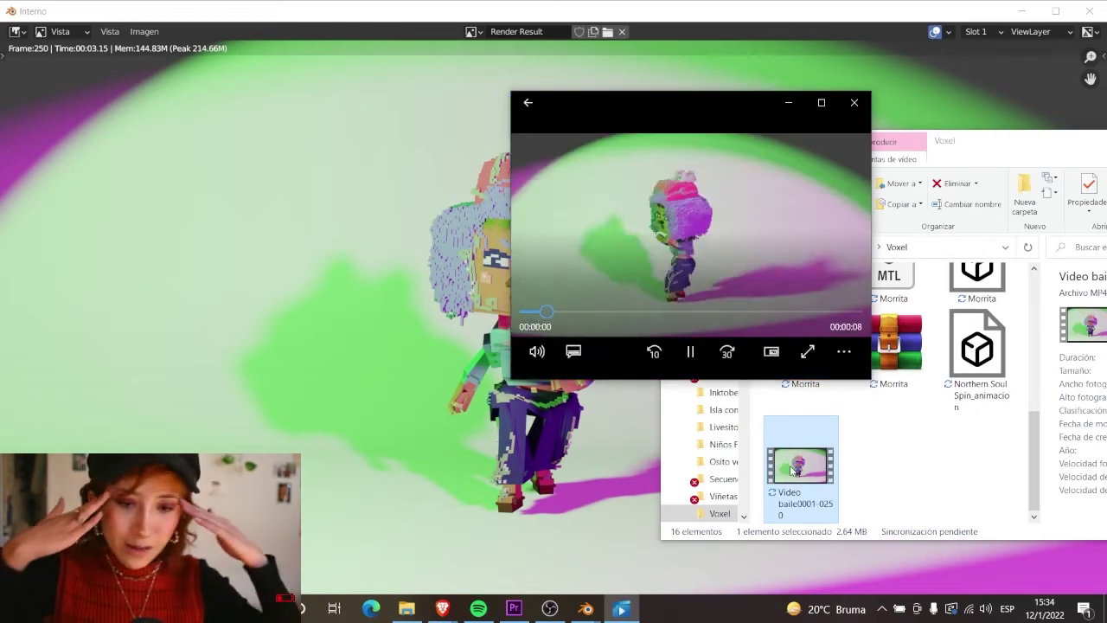
Step: Maximize the player, replay the voxel dance clip from the start, then pause it
left_click(826, 104)
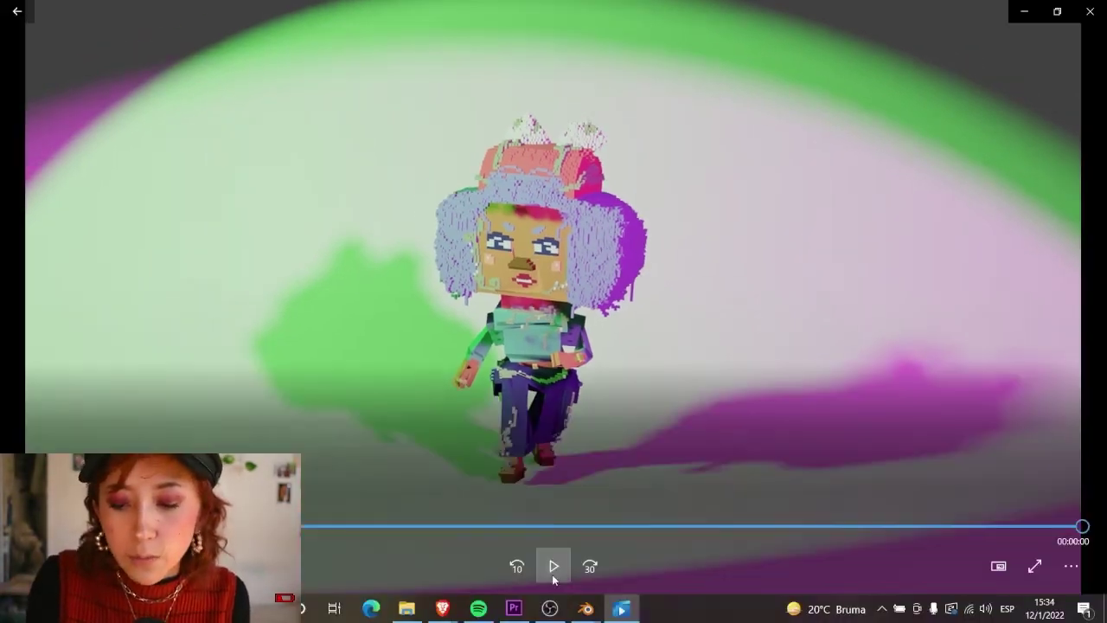
left_click(553, 575)
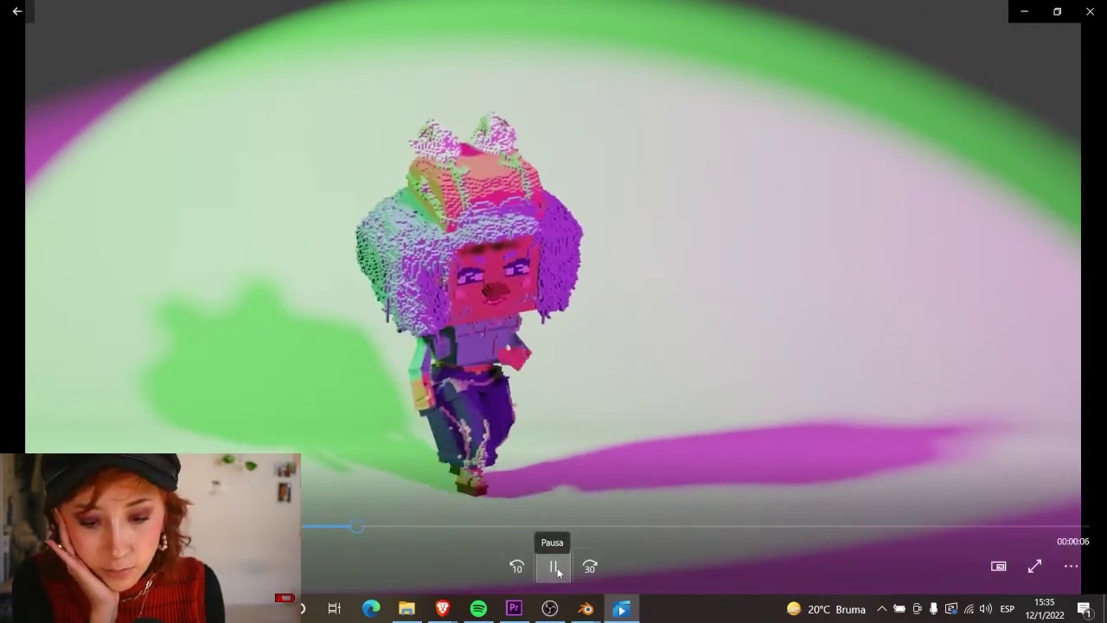
left_click(553, 571)
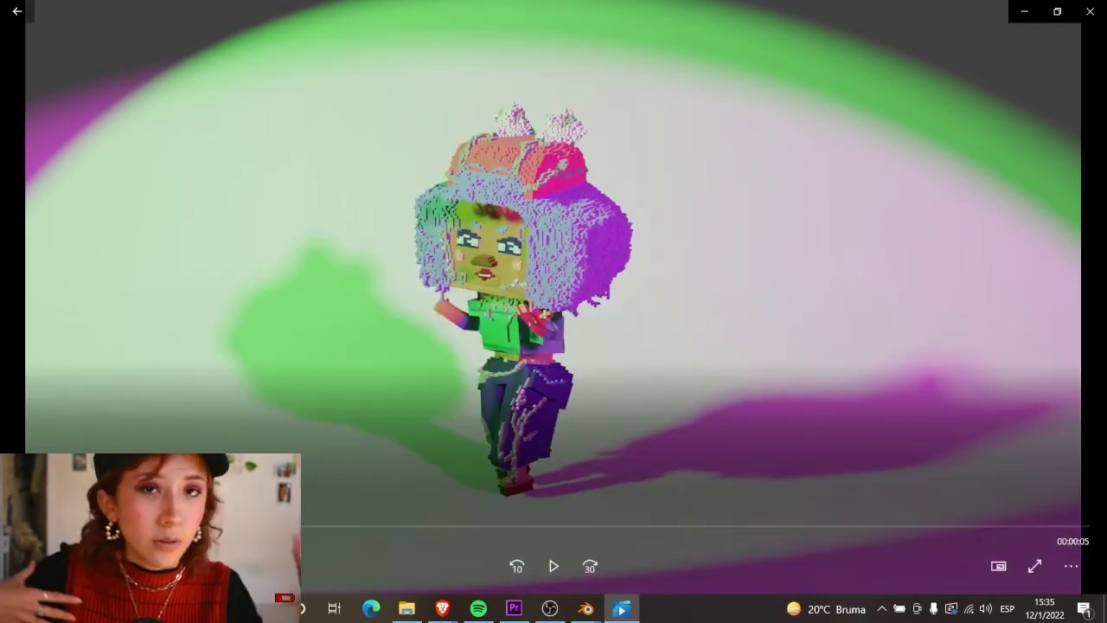